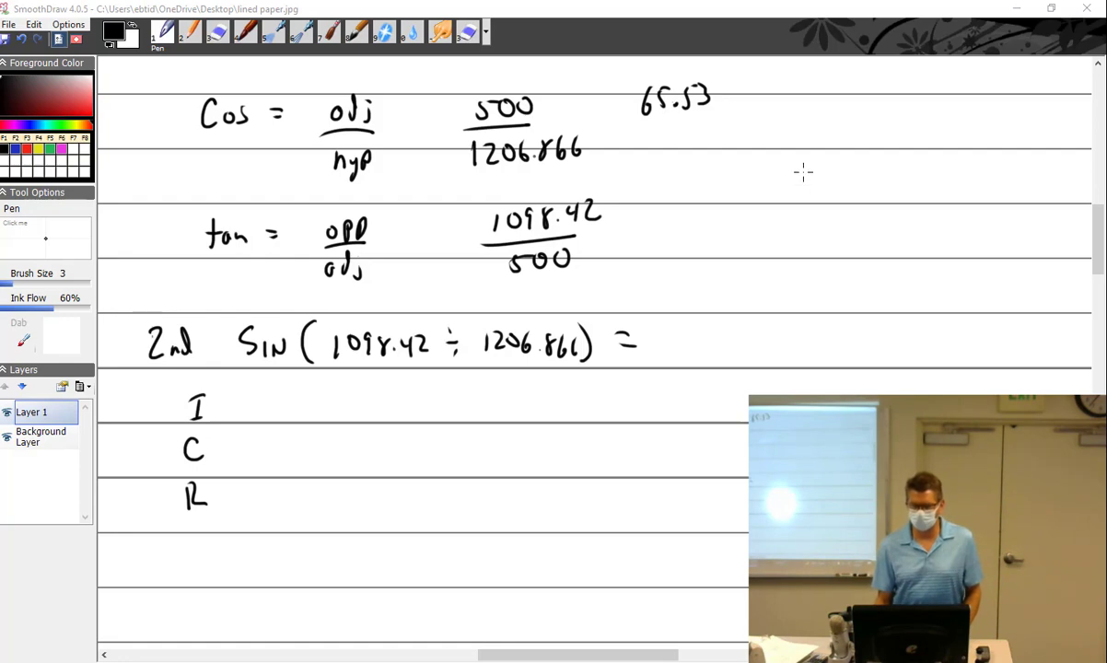
Step: Draw the vertical and horizontal phasor axes, labelling the upper half X_L and the lower half X_C
{"action": "left_click_drag", "start_coordinate": [811, 145], "coordinate": [810, 359]}
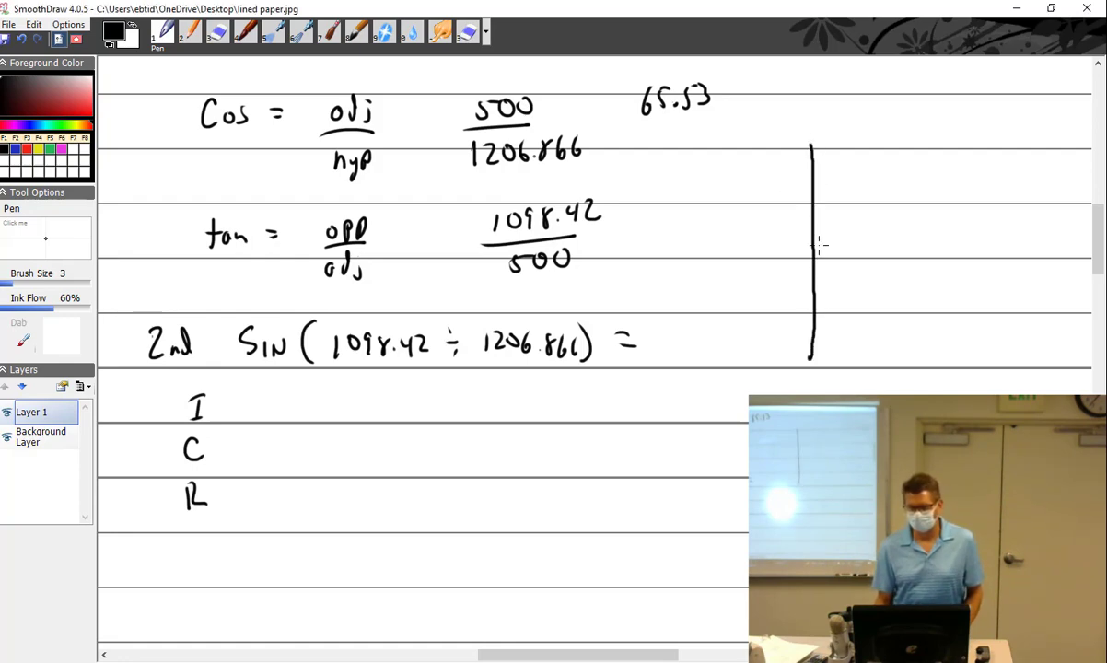
{"action": "left_click_drag", "start_coordinate": [813, 247], "coordinate": [972, 243]}
{"action": "mouse_move", "coordinate": [730, 170]}
{"action": "left_mouse_down"}
{"action": "mouse_move", "coordinate": [748, 190]}
{"action": "mouse_move", "coordinate": [733, 191]}
{"action": "left_mouse_up"}
{"action": "left_click_drag", "start_coordinate": [755, 182], "coordinate": [765, 194]}
{"action": "left_click_drag", "start_coordinate": [743, 263], "coordinate": [762, 280]}
{"action": "mouse_move", "coordinate": [743, 280]}
{"action": "left_mouse_down"}
{"action": "mouse_move", "coordinate": [758, 263]}
{"action": "mouse_move", "coordinate": [784, 287]}
{"action": "left_mouse_up"}
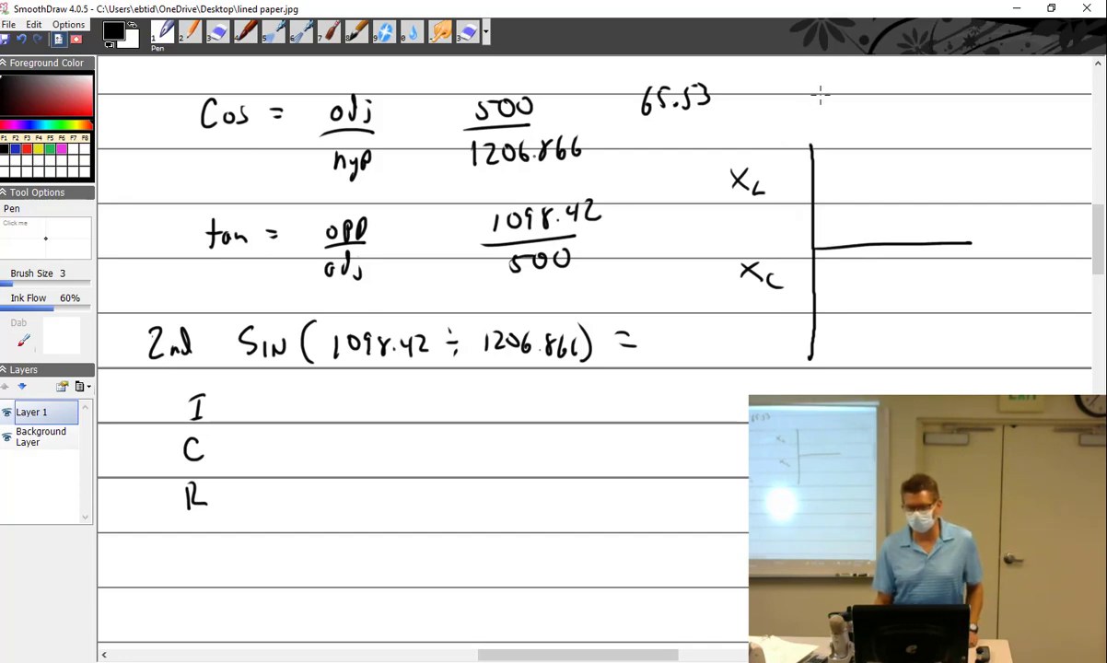
Step: Write 1500~ and 2500~ beside 65.53, with the difference −1,000 beneath them
{"action": "mouse_move", "coordinate": [833, 90]}
{"action": "left_mouse_down"}
{"action": "mouse_move", "coordinate": [831, 103]}
{"action": "mouse_move", "coordinate": [842, 103]}
{"action": "mouse_move", "coordinate": [865, 86]}
{"action": "left_mouse_up"}
{"action": "mouse_move", "coordinate": [885, 85]}
{"action": "left_mouse_down"}
{"action": "mouse_move", "coordinate": [881, 96]}
{"action": "mouse_move", "coordinate": [884, 84]}
{"action": "left_mouse_up"}
{"action": "mouse_move", "coordinate": [957, 83]}
{"action": "left_mouse_down"}
{"action": "mouse_move", "coordinate": [970, 97]}
{"action": "mouse_move", "coordinate": [998, 83]}
{"action": "left_mouse_up"}
{"action": "mouse_move", "coordinate": [1017, 81]}
{"action": "left_mouse_down"}
{"action": "mouse_move", "coordinate": [1021, 94]}
{"action": "mouse_move", "coordinate": [1049, 88]}
{"action": "left_mouse_up"}
{"action": "left_click_drag", "start_coordinate": [883, 91], "coordinate": [914, 88]}
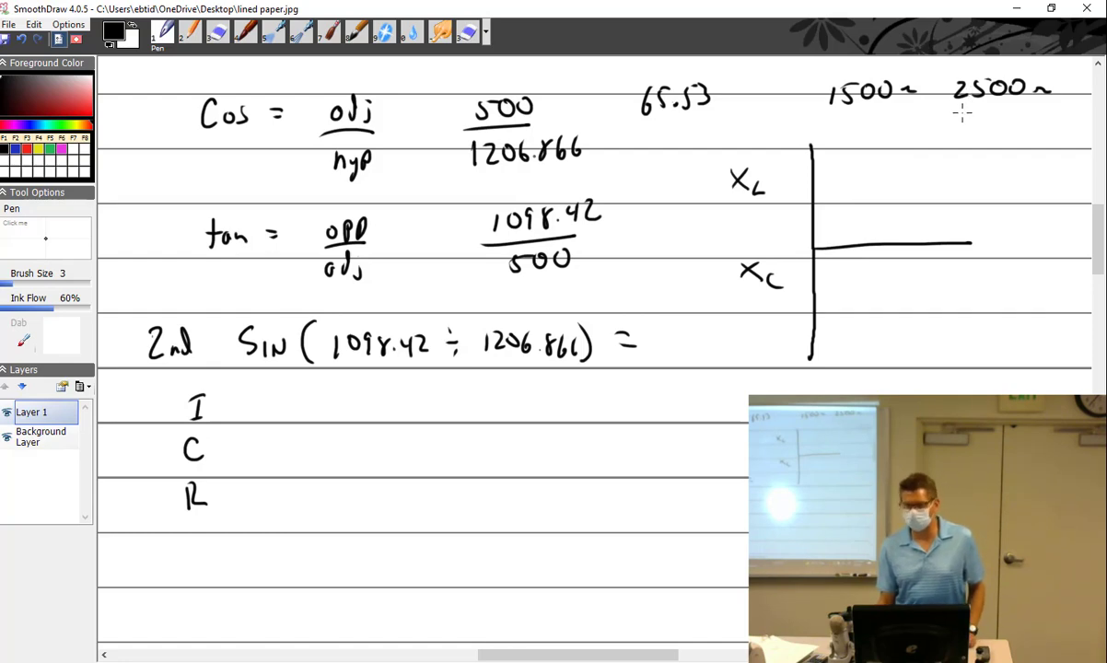
{"action": "mouse_move", "coordinate": [900, 129]}
{"action": "left_mouse_down"}
{"action": "mouse_move", "coordinate": [953, 120]}
{"action": "mouse_move", "coordinate": [986, 127]}
{"action": "left_mouse_up"}
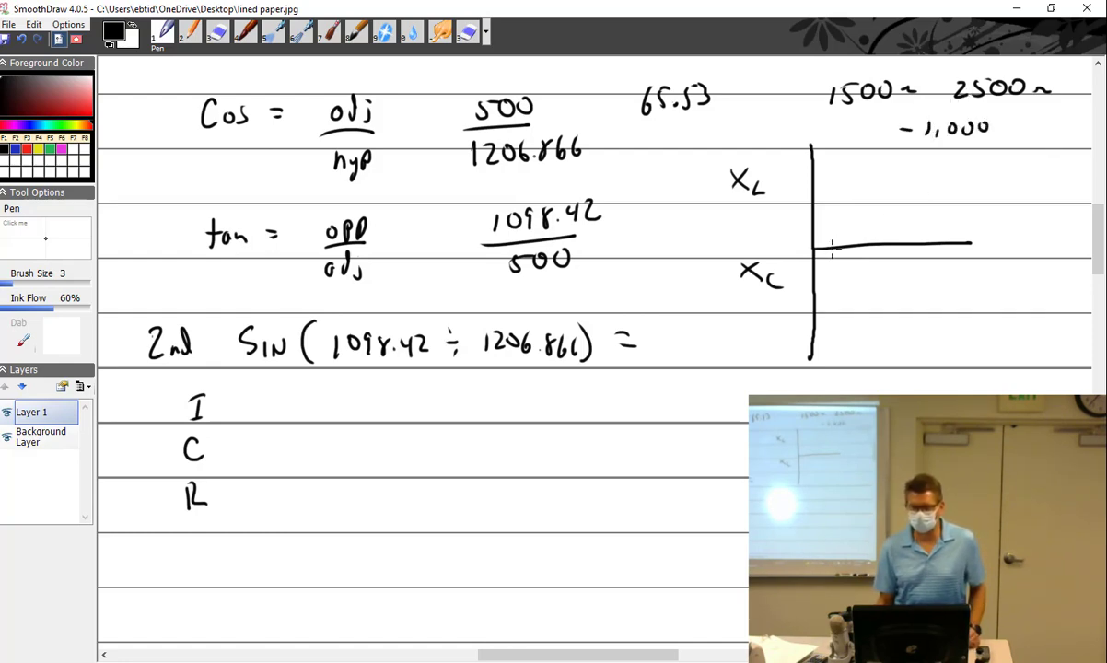
Step: Undo two stray diagonals, then draw the downward impedance diagonal with its phase-angle arc
{"action": "left_click_drag", "start_coordinate": [815, 323], "coordinate": [965, 242]}
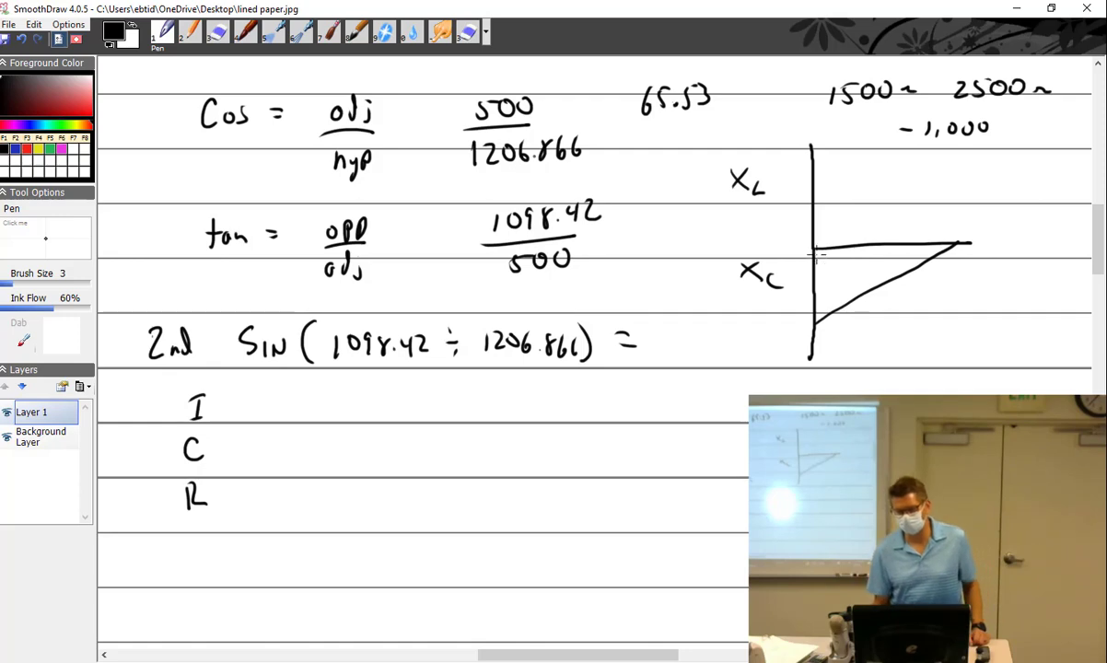
{"action": "left_click_drag", "start_coordinate": [814, 250], "coordinate": [939, 313]}
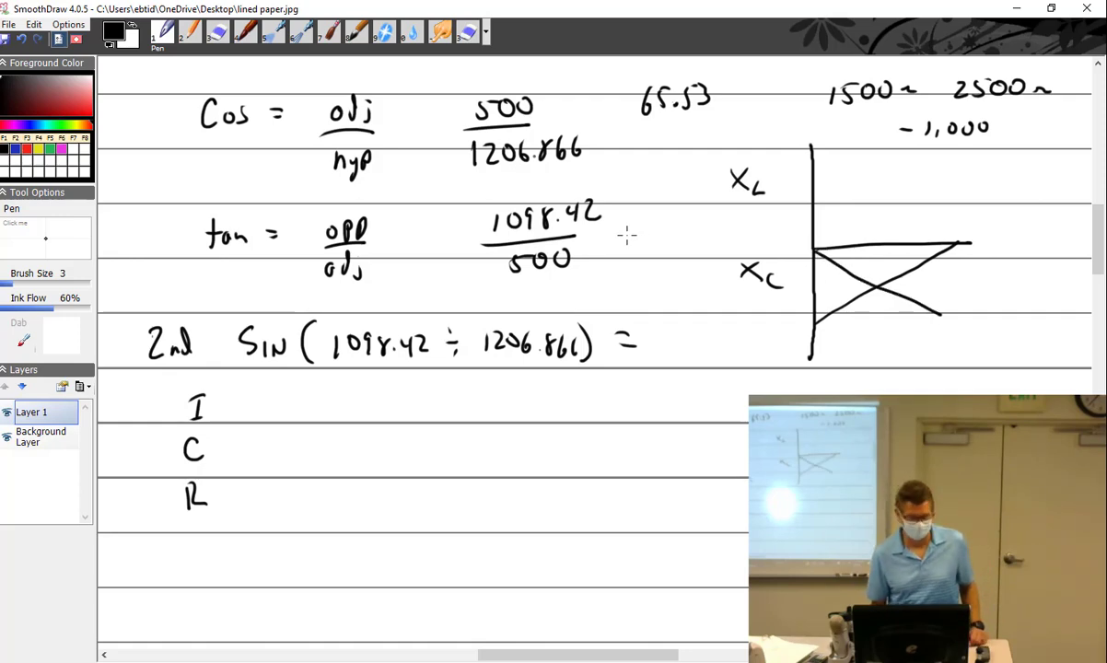
{"action": "key", "text": "ctrl+z"}
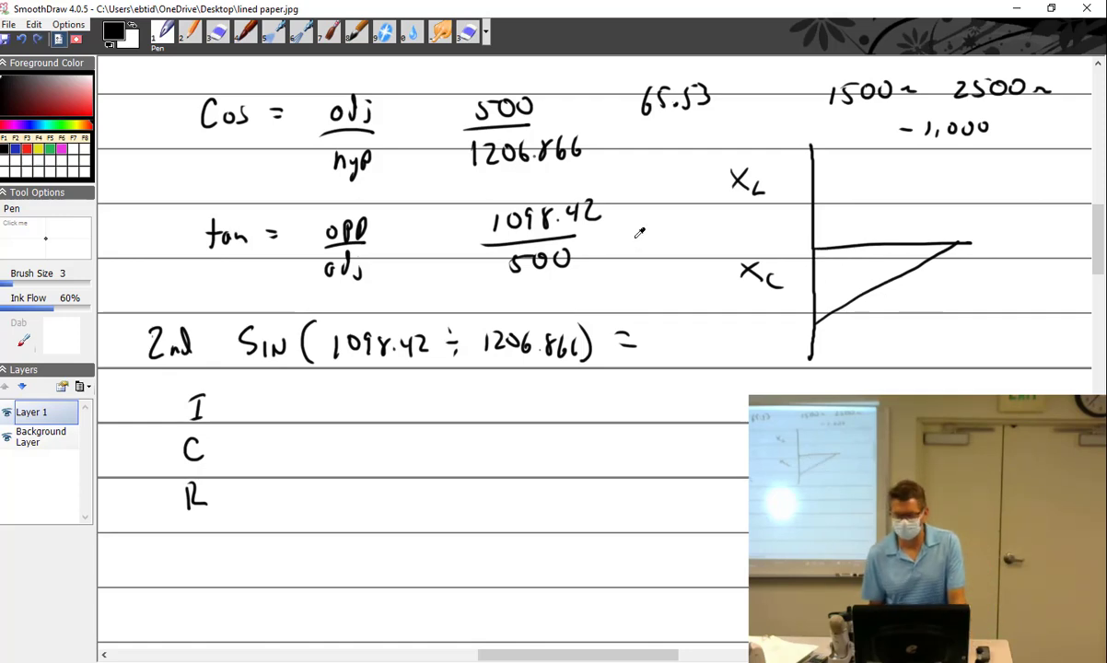
{"action": "key", "text": "ctrl+z"}
{"action": "left_click_drag", "start_coordinate": [814, 249], "coordinate": [944, 310]}
{"action": "left_click_drag", "start_coordinate": [851, 247], "coordinate": [846, 268]}
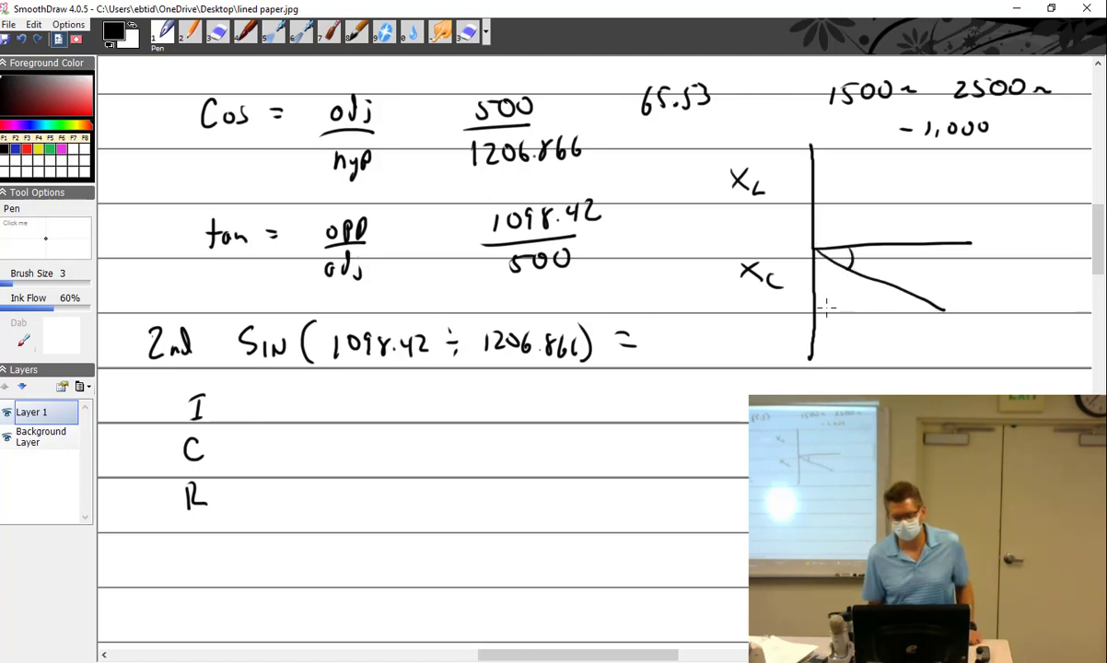
{"action": "left_click_drag", "start_coordinate": [944, 310], "coordinate": [970, 320]}
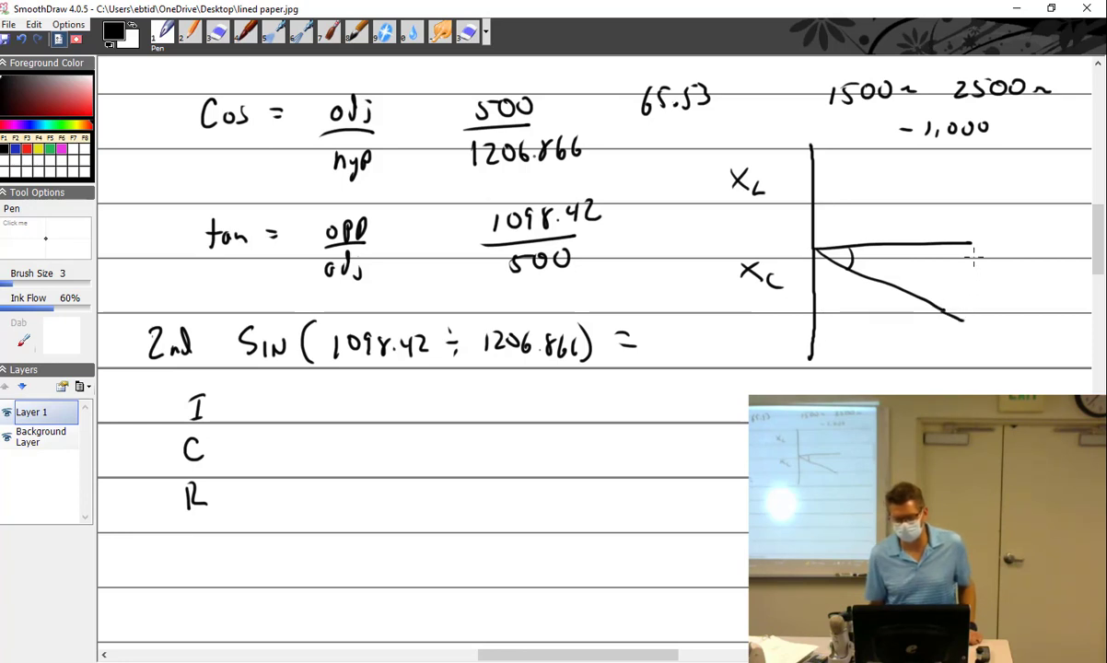
{"action": "left_click_drag", "start_coordinate": [974, 259], "coordinate": [969, 282]}
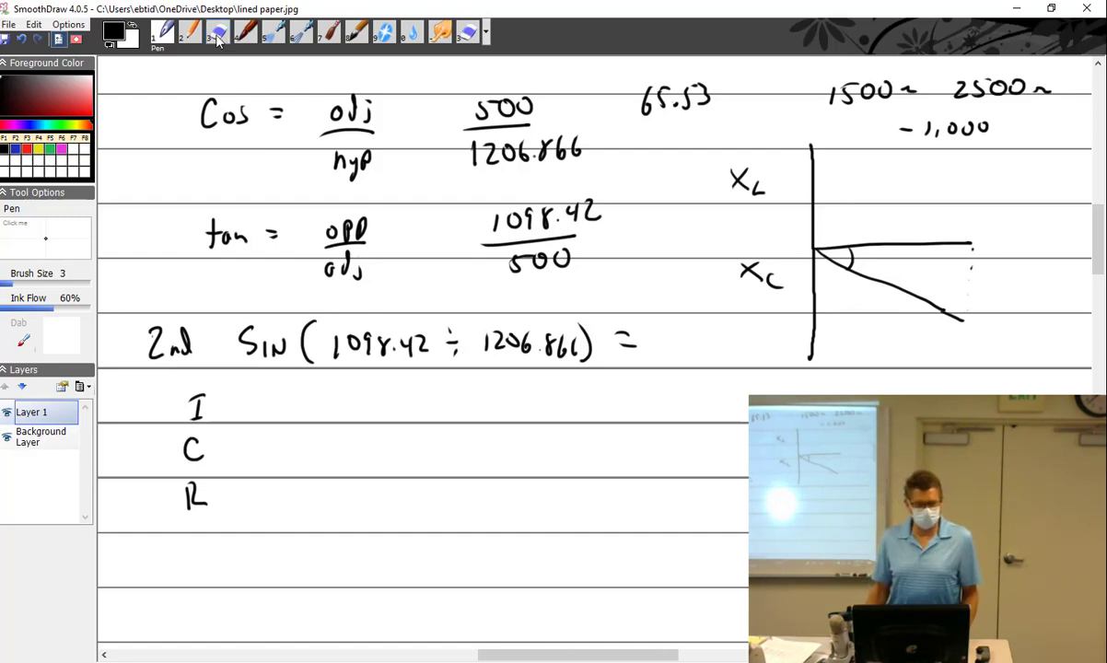
Step: Use Edit > Clear to wipe all handwriting and the diagram from Layer 1
{"action": "left_click", "coordinate": [14, 27]}
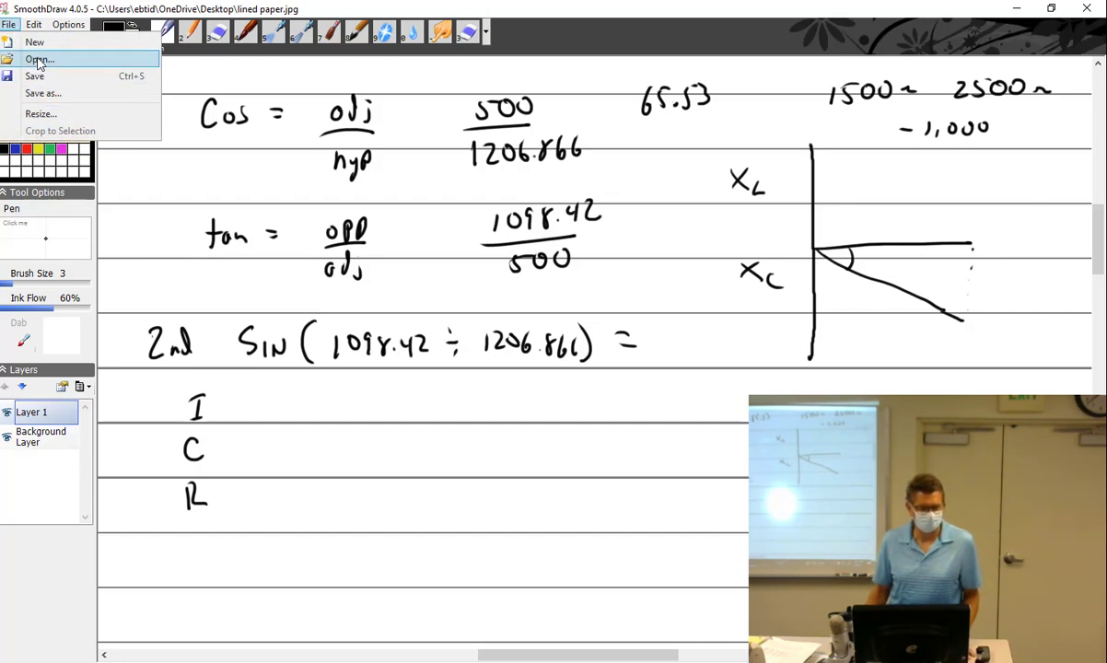
{"action": "left_click", "coordinate": [33, 24]}
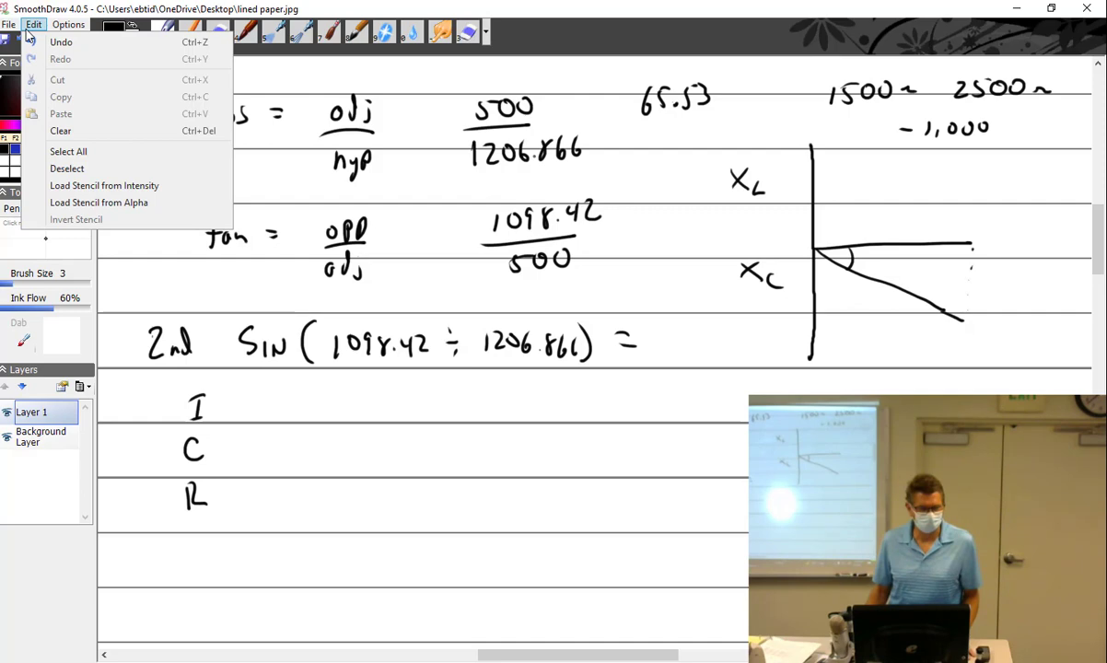
{"action": "left_click", "coordinate": [68, 134]}
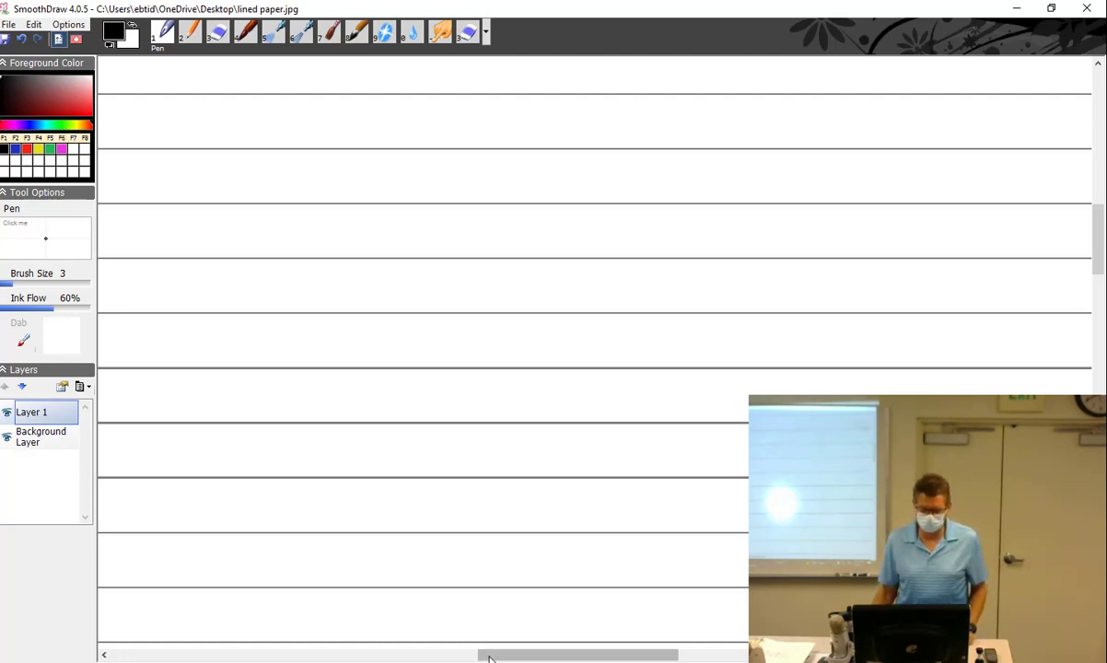
Step: Scroll the blank page, then bring up the AERO 302 & 303 - Electricity PowerPoints folder in File Explorer
{"action": "left_click_drag", "start_coordinate": [491, 656], "coordinate": [296, 654]}
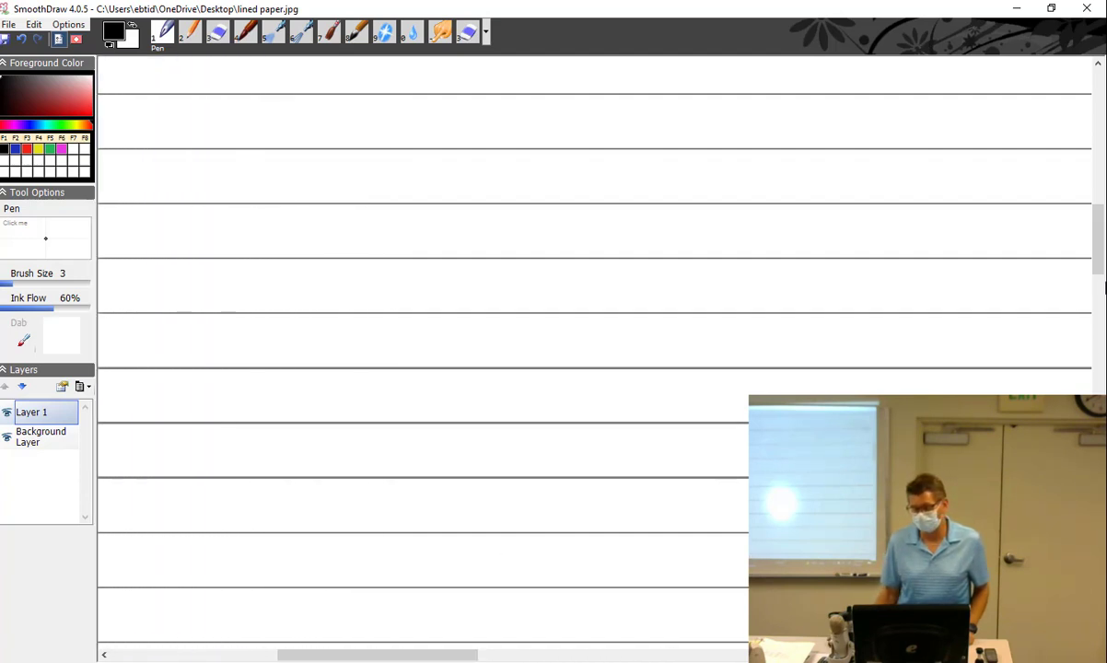
{"action": "left_click_drag", "start_coordinate": [1105, 287], "coordinate": [1105, 196]}
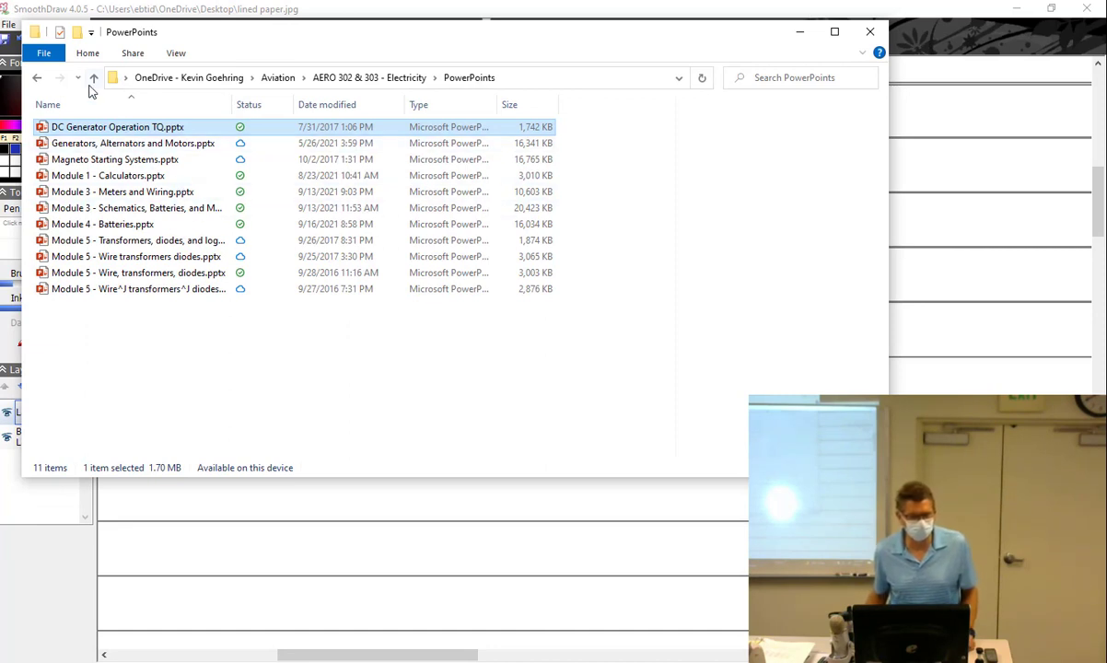
Step: Go up to the Electricity folder, enter Part 5 - Ohm's Law AC, and open AC Formula.xlsx
{"action": "left_click", "coordinate": [93, 79]}
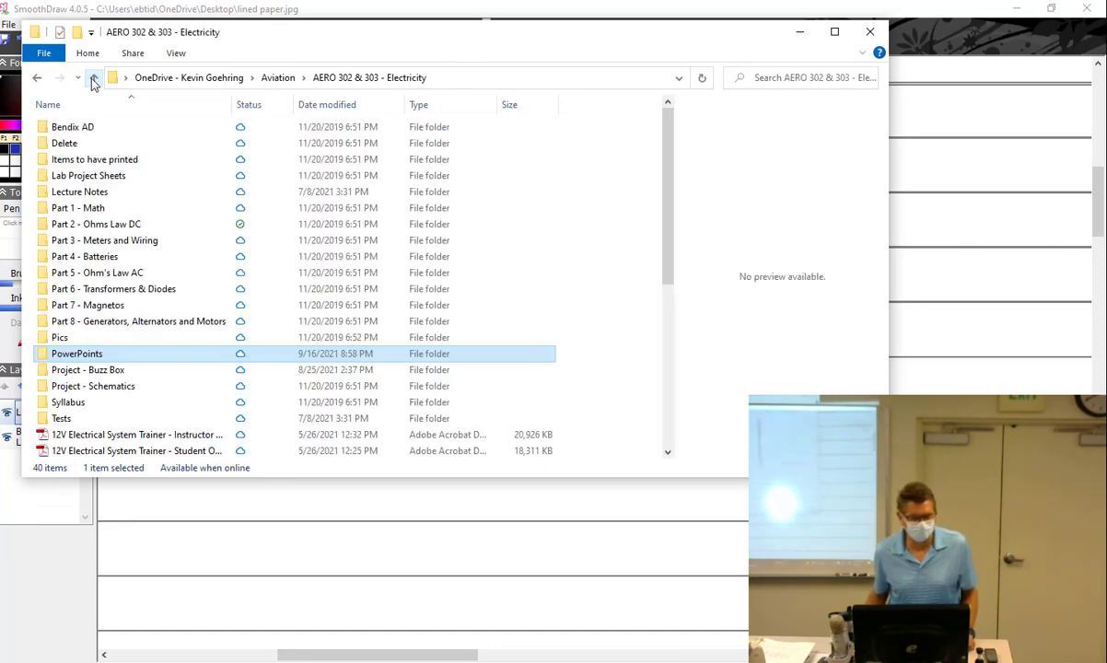
{"action": "double_click", "coordinate": [116, 274]}
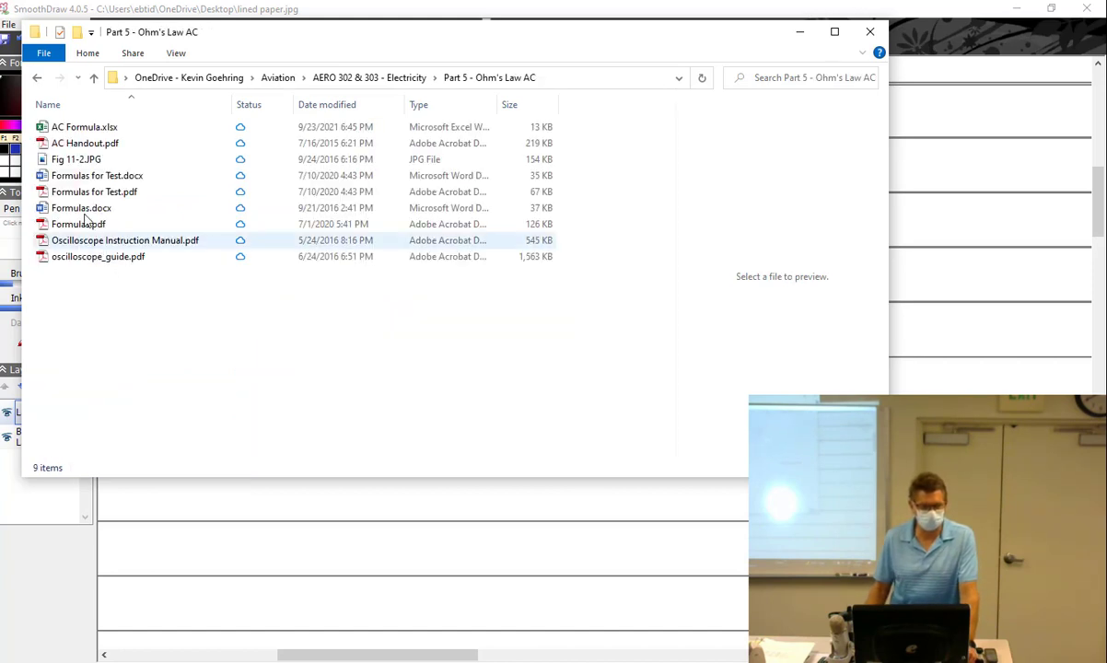
{"action": "left_click", "coordinate": [80, 130]}
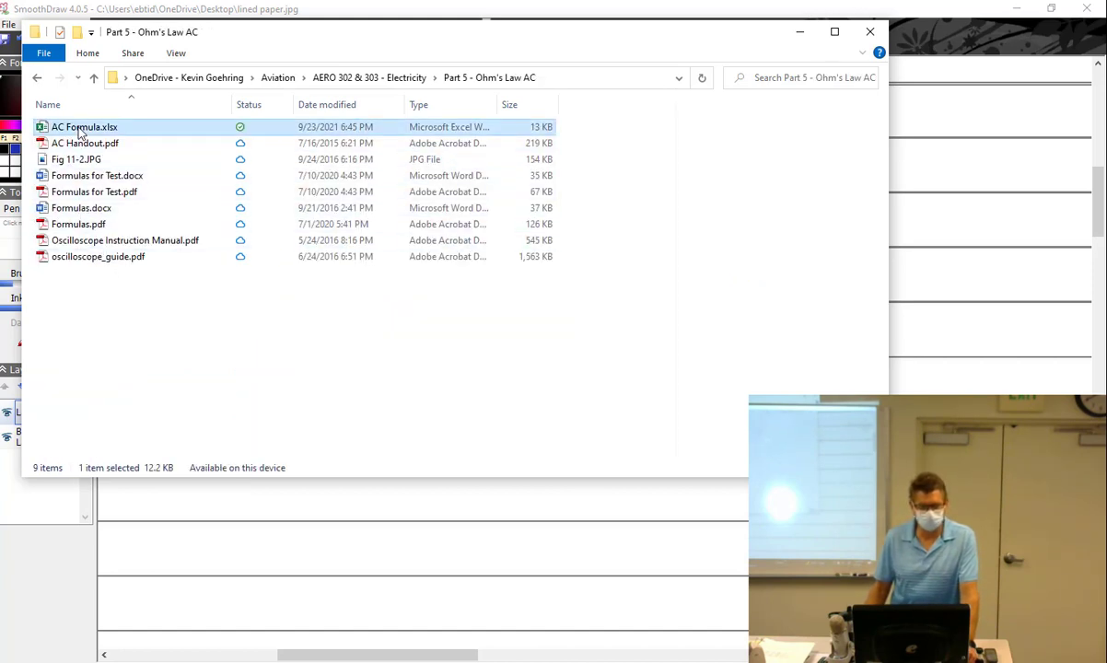
{"action": "double_click", "coordinate": [80, 129]}
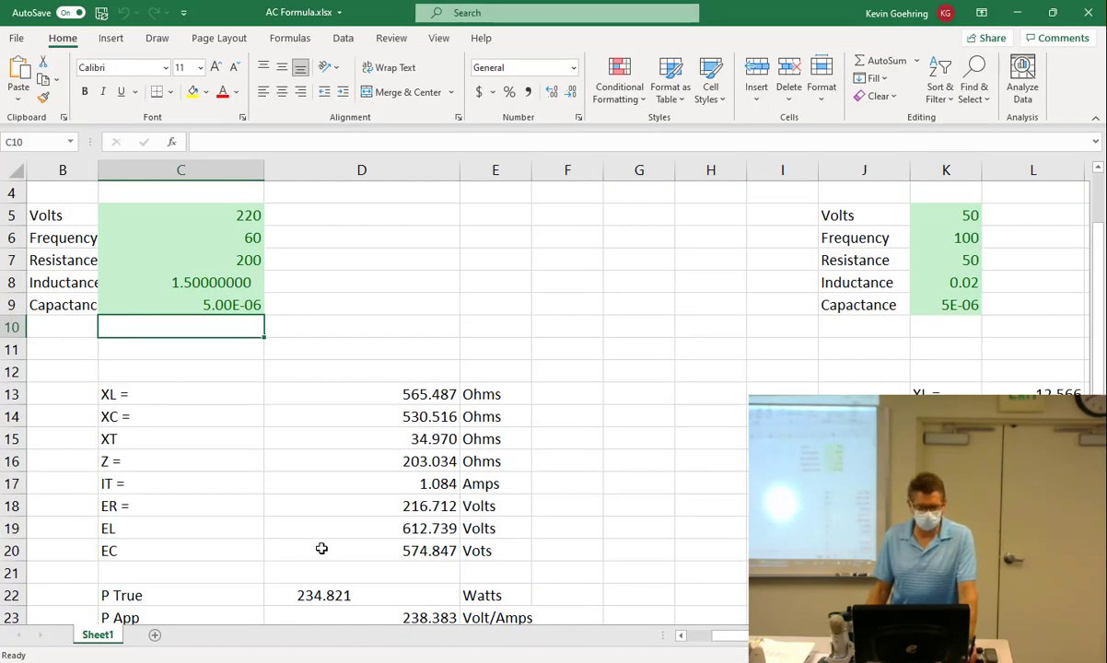
Step: Scroll through the series AC results in AC Formula.xlsx, then minimise Excel and File Explorer
{"action": "scroll", "coordinate": [321, 549], "scroll_direction": "down", "scroll_amount": 2}
{"action": "scroll", "coordinate": [321, 549], "scroll_direction": "down", "scroll_amount": 3}
{"action": "scroll", "coordinate": [322, 548], "scroll_direction": "up", "scroll_amount": 4}
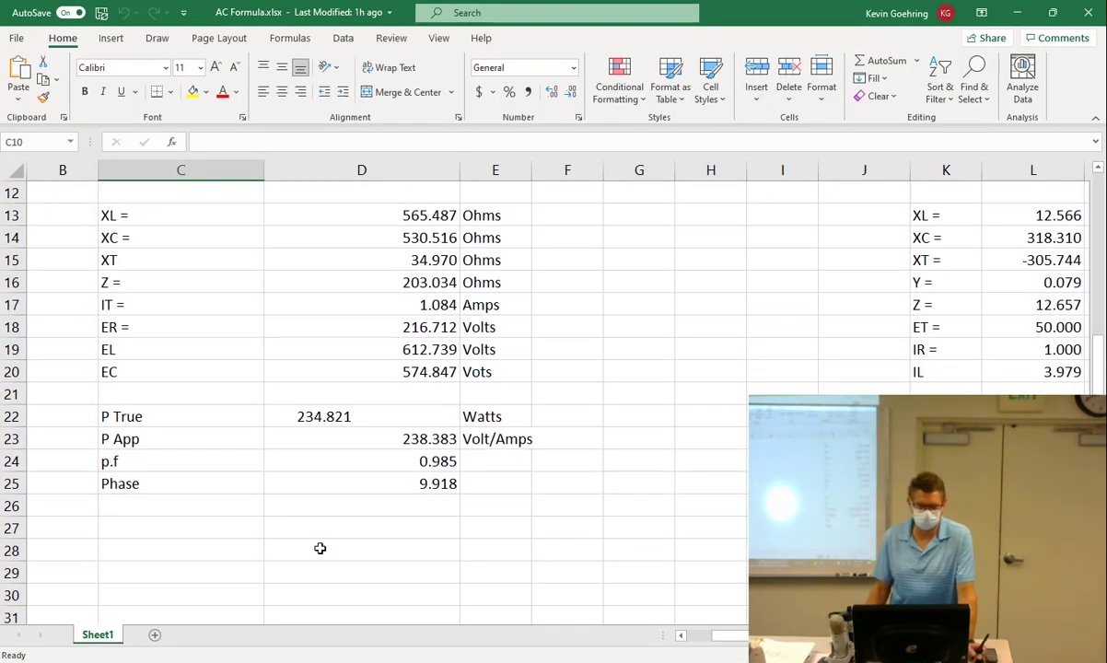
{"action": "scroll", "coordinate": [319, 549], "scroll_direction": "up", "scroll_amount": 3}
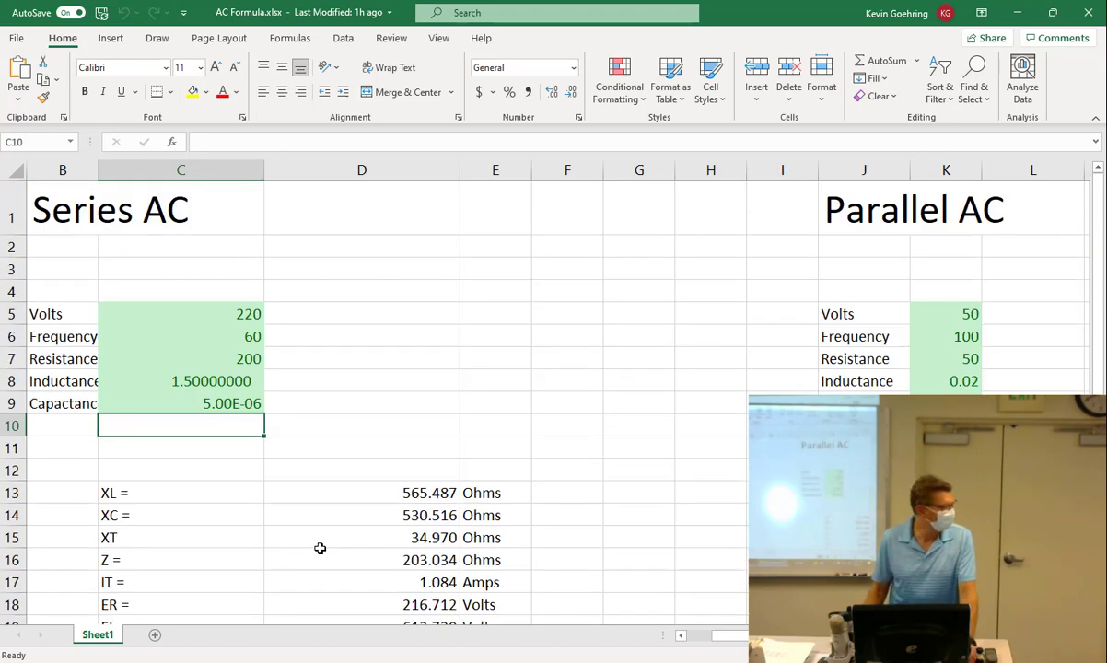
{"action": "left_click", "coordinate": [1014, 18]}
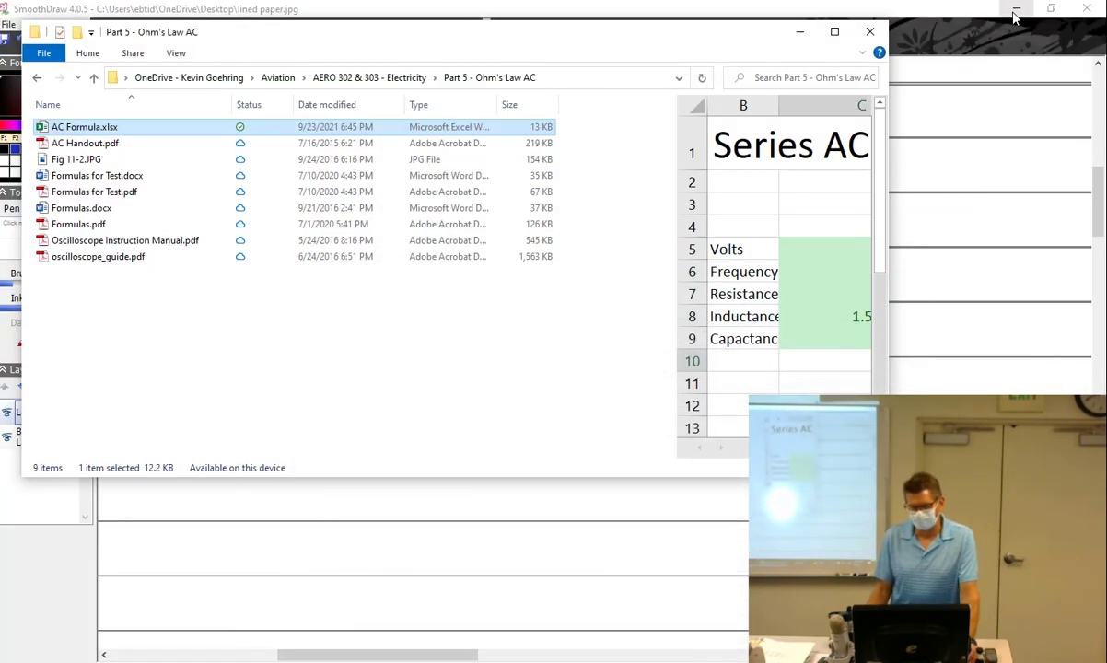
{"action": "left_click", "coordinate": [800, 35]}
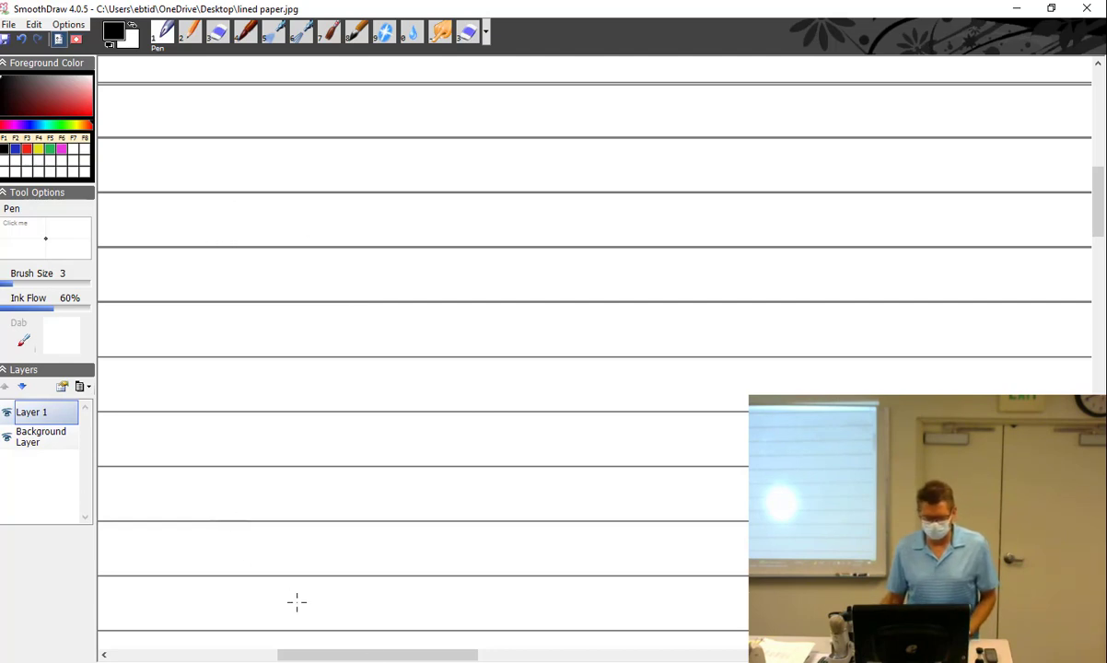
Step: Handwrite X_L = 2πFL on the first line and 1K beneath it
{"action": "mouse_move", "coordinate": [371, 656]}
{"action": "left_mouse_down"}
{"action": "mouse_move", "coordinate": [354, 655]}
{"action": "mouse_move", "coordinate": [368, 657]}
{"action": "left_mouse_up"}
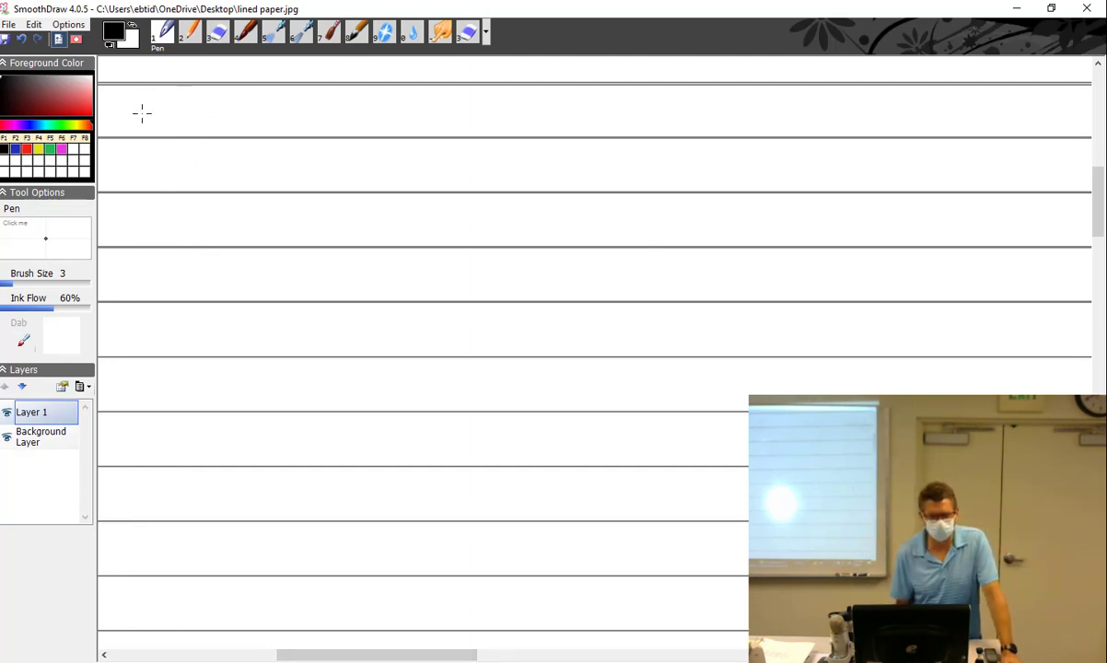
{"action": "mouse_move", "coordinate": [134, 102]}
{"action": "left_mouse_down"}
{"action": "mouse_move", "coordinate": [156, 129]}
{"action": "mouse_move", "coordinate": [155, 100]}
{"action": "mouse_move", "coordinate": [161, 140]}
{"action": "mouse_move", "coordinate": [172, 140]}
{"action": "left_mouse_up"}
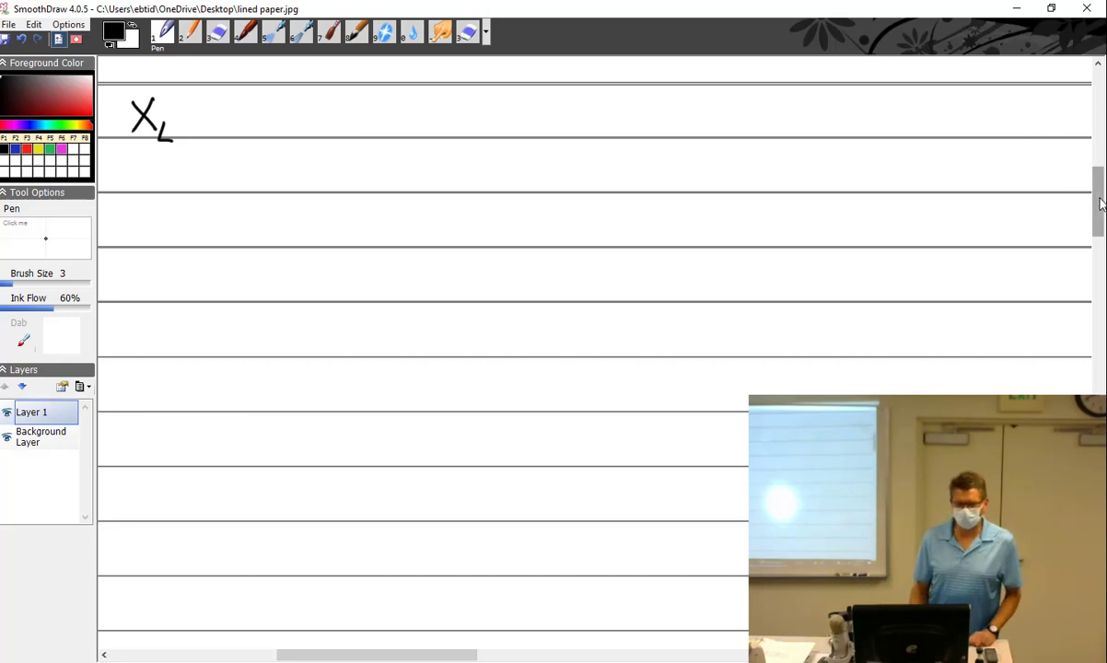
{"action": "left_click_drag", "start_coordinate": [198, 107], "coordinate": [266, 129]}
{"action": "mouse_move", "coordinate": [264, 113]}
{"action": "left_mouse_down"}
{"action": "mouse_move", "coordinate": [287, 103]}
{"action": "mouse_move", "coordinate": [297, 121]}
{"action": "left_mouse_up"}
{"action": "left_click_drag", "start_coordinate": [310, 103], "coordinate": [318, 127]}
{"action": "mouse_move", "coordinate": [321, 107]}
{"action": "left_mouse_down"}
{"action": "mouse_move", "coordinate": [334, 106]}
{"action": "mouse_move", "coordinate": [330, 117]}
{"action": "left_mouse_up"}
{"action": "left_click_drag", "start_coordinate": [340, 107], "coordinate": [351, 126]}
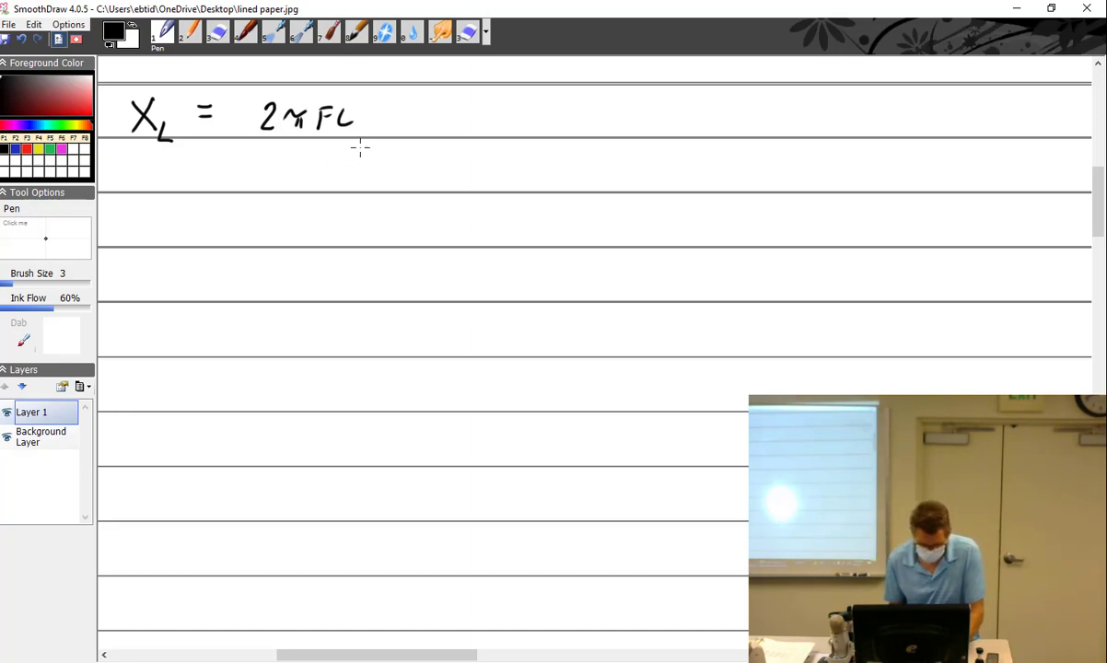
{"action": "mouse_move", "coordinate": [315, 166]}
{"action": "left_mouse_down"}
{"action": "mouse_move", "coordinate": [312, 184]}
{"action": "mouse_move", "coordinate": [342, 184]}
{"action": "left_mouse_up"}
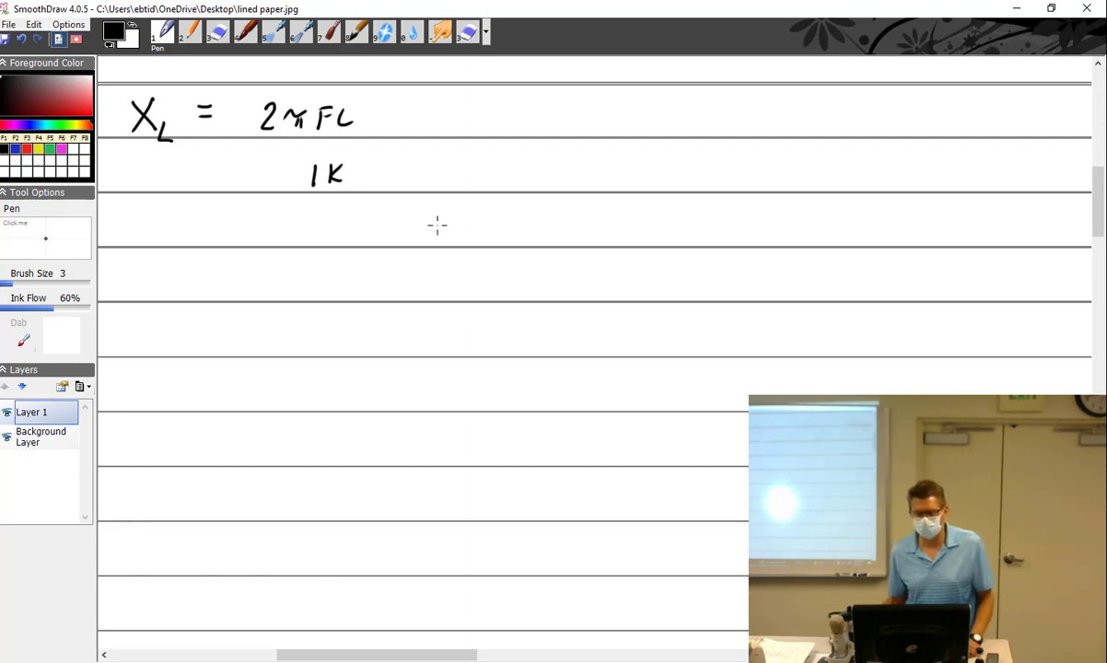
{"action": "left_click_drag", "start_coordinate": [1100, 214], "coordinate": [1100, 192]}
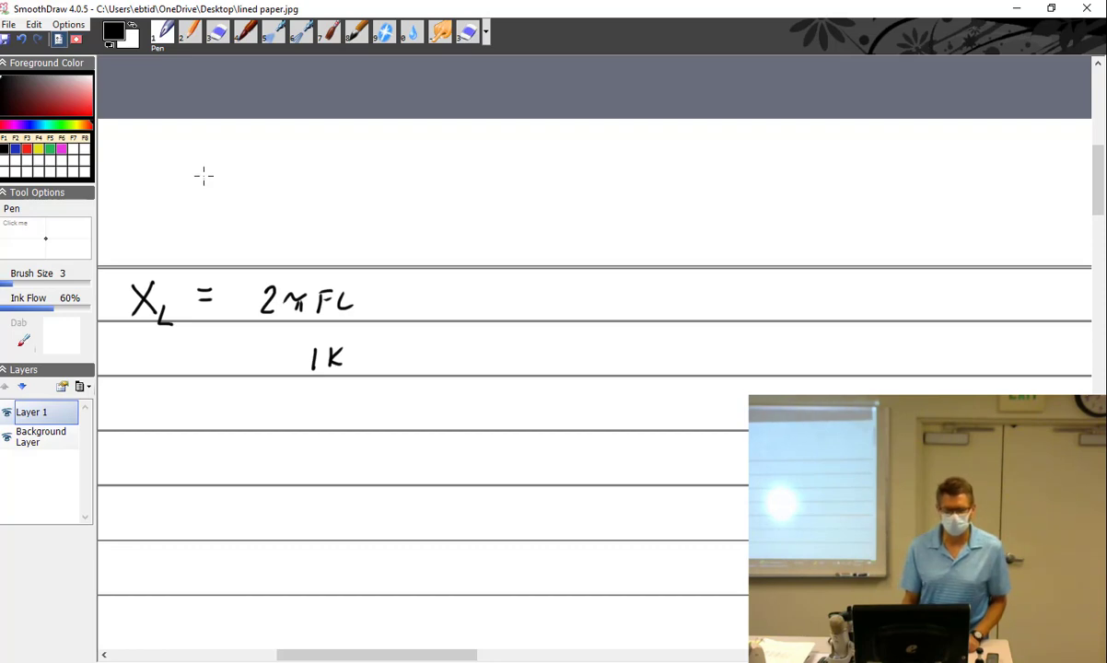
Step: Draw the top circuit wire and a ground symbol below the AC source
{"action": "mouse_move", "coordinate": [200, 175]}
{"action": "left_mouse_down"}
{"action": "mouse_move", "coordinate": [204, 191]}
{"action": "mouse_move", "coordinate": [228, 163]}
{"action": "mouse_move", "coordinate": [691, 158]}
{"action": "left_mouse_up"}
{"action": "left_click_drag", "start_coordinate": [696, 146], "coordinate": [695, 156]}
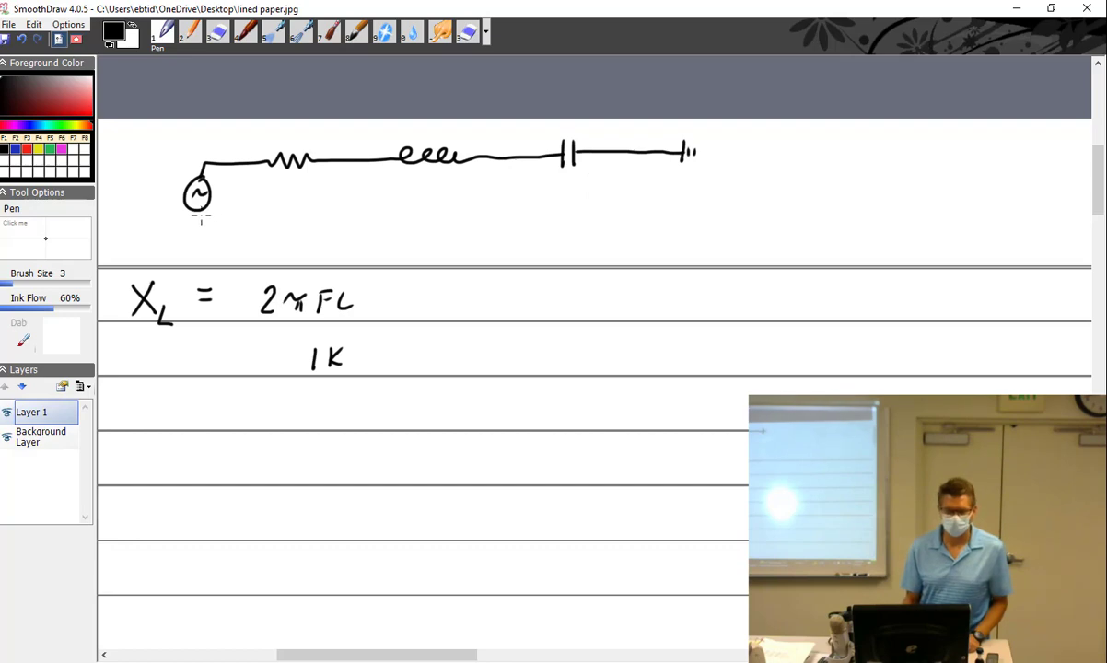
{"action": "left_click_drag", "start_coordinate": [198, 211], "coordinate": [199, 243]}
{"action": "left_click_drag", "start_coordinate": [193, 247], "coordinate": [198, 247]}
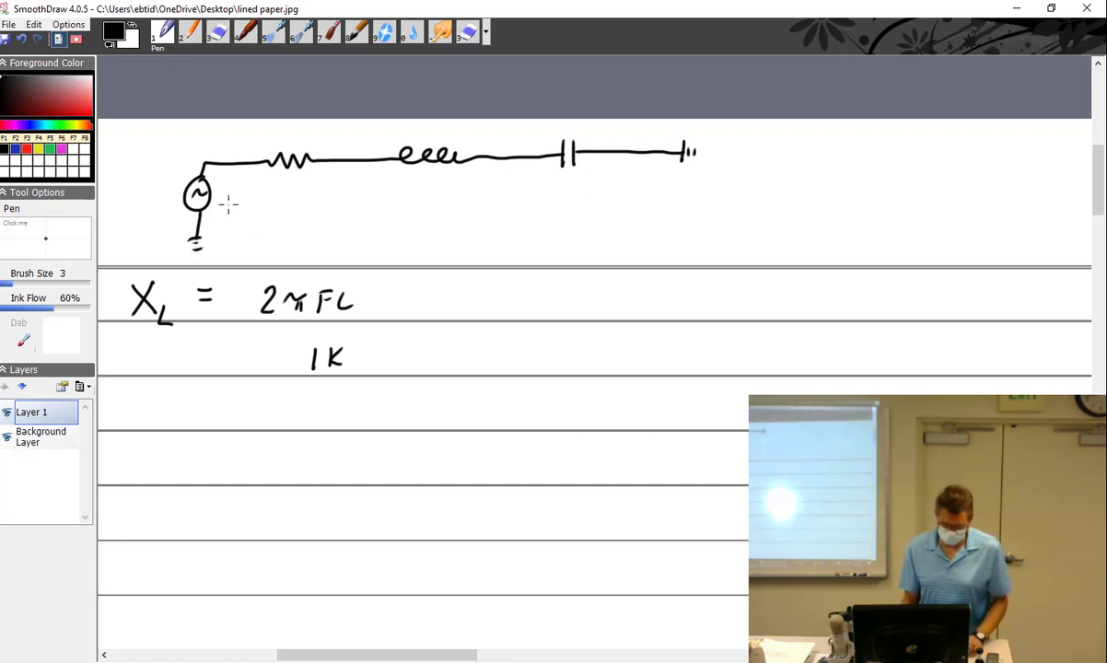
Step: Label the source 1v and 1,000 K Hz, redoing the mistaken frequency strokes
{"action": "mouse_move", "coordinate": [230, 196]}
{"action": "left_mouse_down"}
{"action": "mouse_move", "coordinate": [226, 212]}
{"action": "mouse_move", "coordinate": [242, 201]}
{"action": "left_mouse_up"}
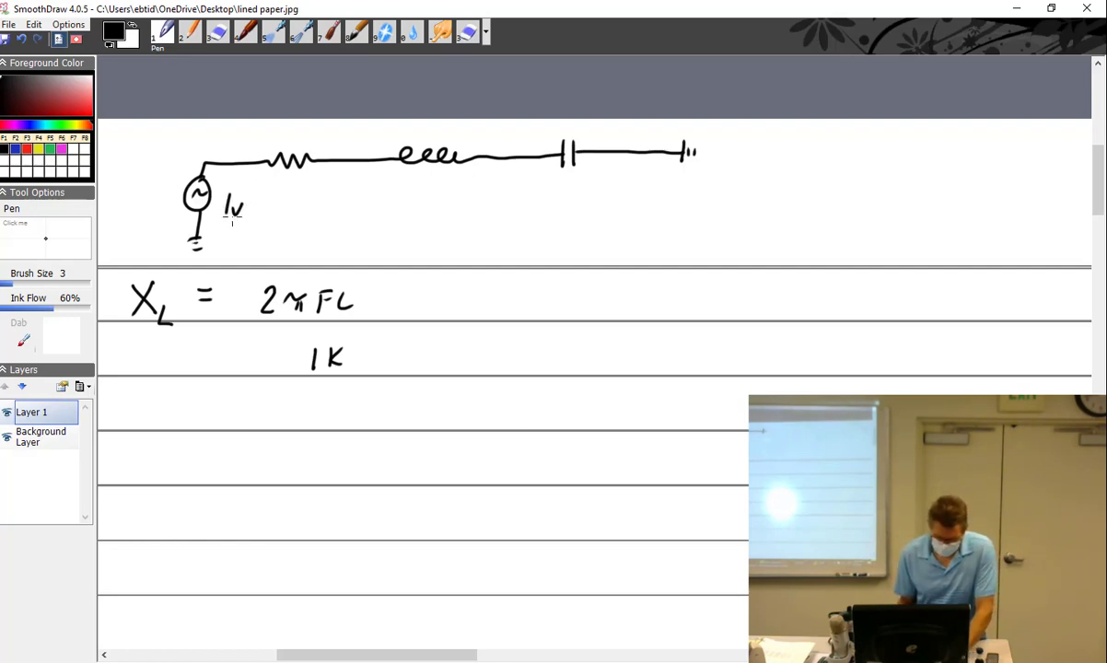
{"action": "mouse_move", "coordinate": [223, 230]}
{"action": "left_mouse_down"}
{"action": "mouse_move", "coordinate": [223, 249]}
{"action": "mouse_move", "coordinate": [283, 251]}
{"action": "left_mouse_up"}
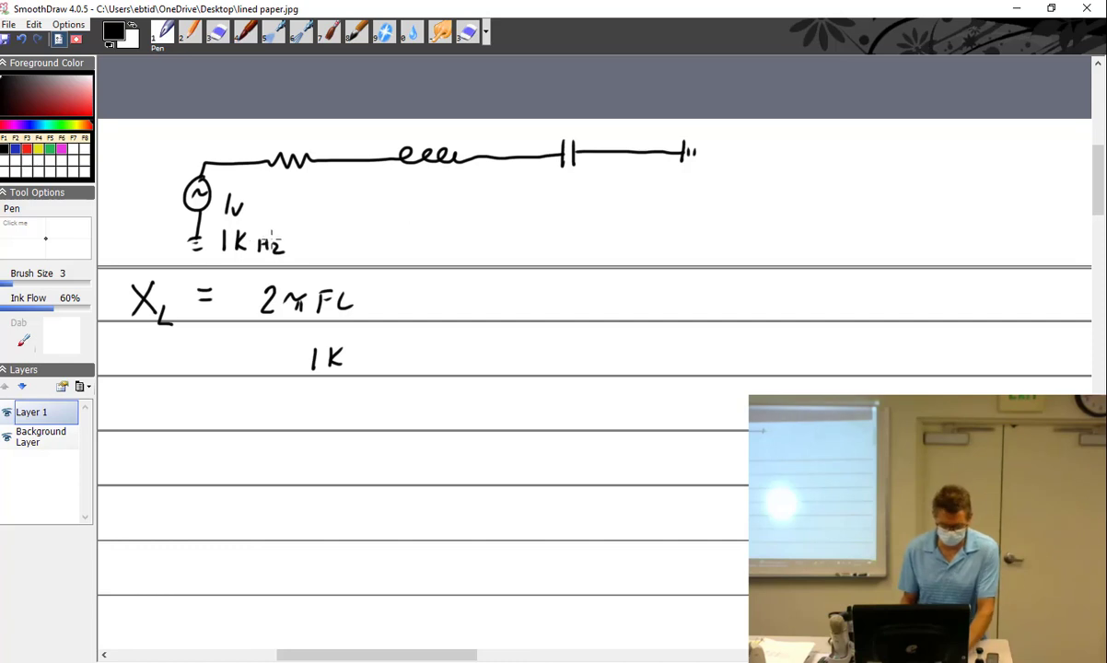
{"action": "key", "text": "ctrl+z"}
{"action": "key", "text": "ctrl+z"}
{"action": "key", "text": "ctrl+z"}
{"action": "key", "text": "ctrl+z"}
{"action": "key", "text": "ctrl+z"}
{"action": "key", "text": "ctrl+z"}
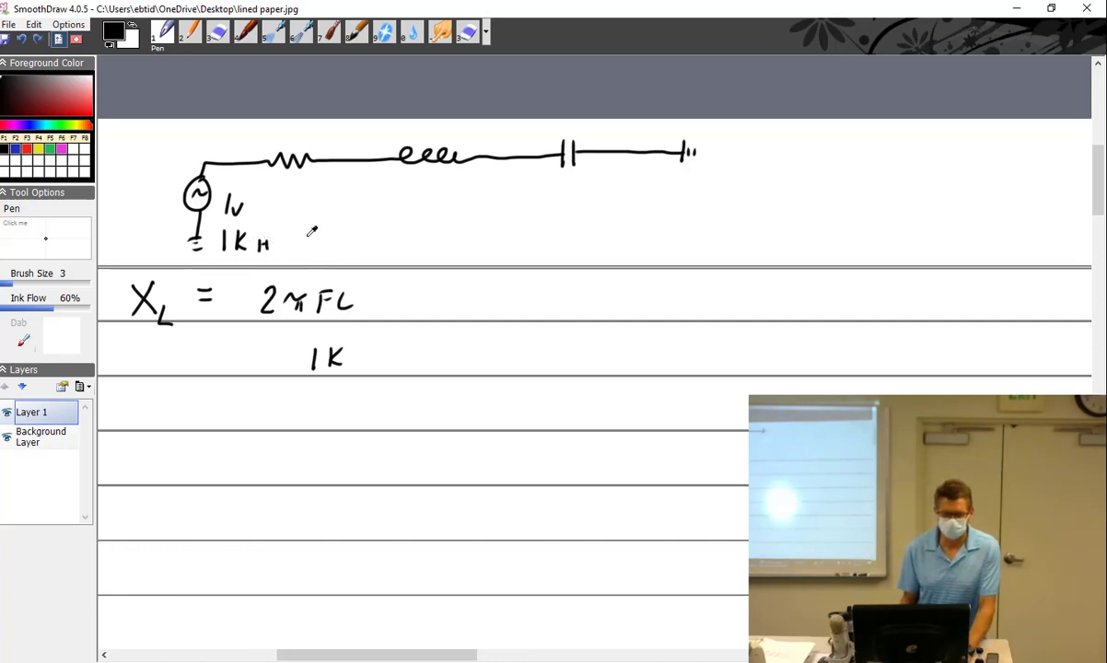
{"action": "mouse_move", "coordinate": [232, 245]}
{"action": "left_mouse_down"}
{"action": "mouse_move", "coordinate": [231, 255]}
{"action": "mouse_move", "coordinate": [241, 239]}
{"action": "mouse_move", "coordinate": [284, 246]}
{"action": "left_mouse_up"}
{"action": "mouse_move", "coordinate": [296, 233]}
{"action": "left_mouse_down"}
{"action": "mouse_move", "coordinate": [295, 245]}
{"action": "mouse_move", "coordinate": [340, 249]}
{"action": "left_mouse_up"}
{"action": "left_click_drag", "start_coordinate": [329, 241], "coordinate": [358, 247]}
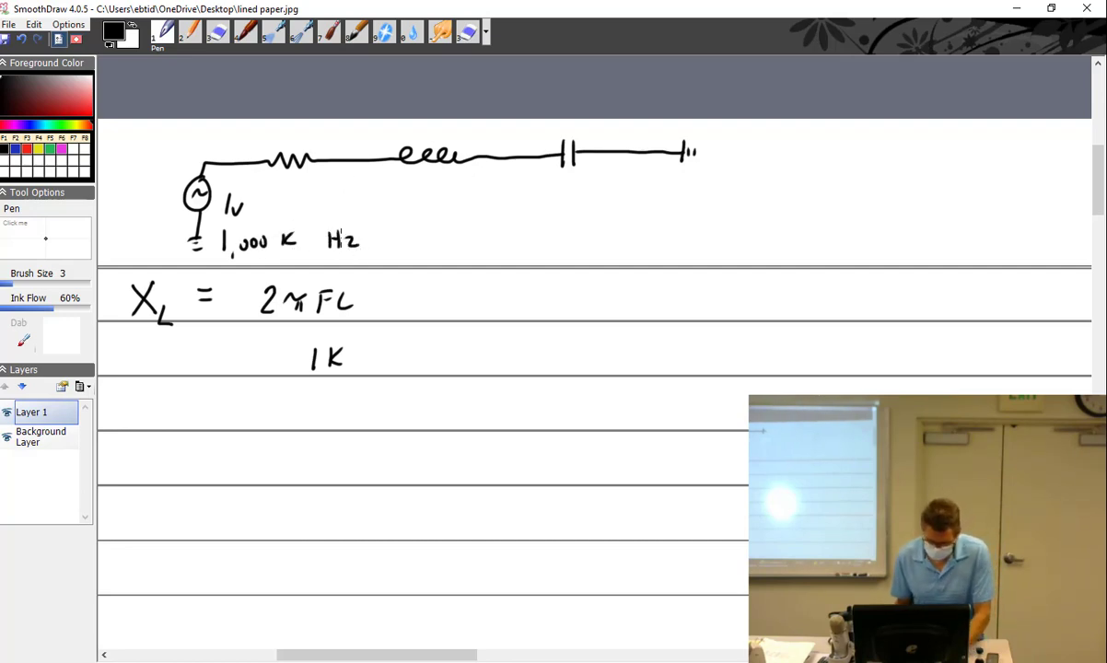
Step: Label the resistor 20Ω, the inductor 90uH and the capacitor 250pF
{"action": "mouse_move", "coordinate": [305, 181]}
{"action": "left_mouse_down"}
{"action": "mouse_move", "coordinate": [319, 193]}
{"action": "mouse_move", "coordinate": [329, 182]}
{"action": "mouse_move", "coordinate": [352, 190]}
{"action": "left_mouse_up"}
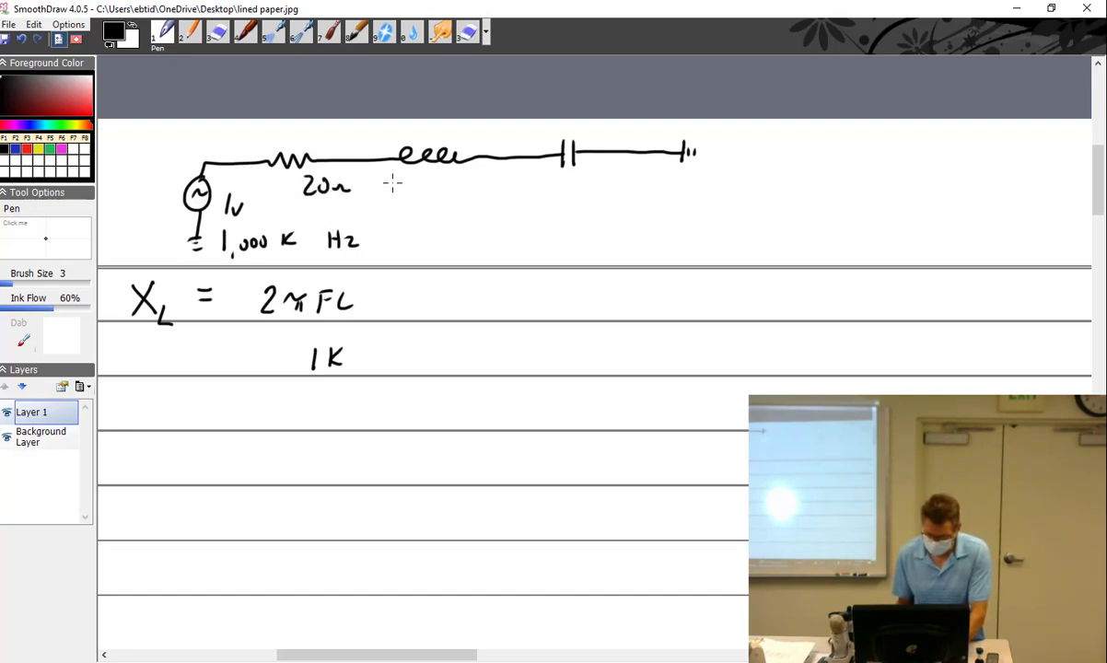
{"action": "mouse_move", "coordinate": [423, 177]}
{"action": "left_mouse_down"}
{"action": "mouse_move", "coordinate": [415, 195]}
{"action": "mouse_move", "coordinate": [434, 177]}
{"action": "mouse_move", "coordinate": [448, 196]}
{"action": "mouse_move", "coordinate": [473, 196]}
{"action": "left_mouse_up"}
{"action": "left_click_drag", "start_coordinate": [463, 187], "coordinate": [473, 186]}
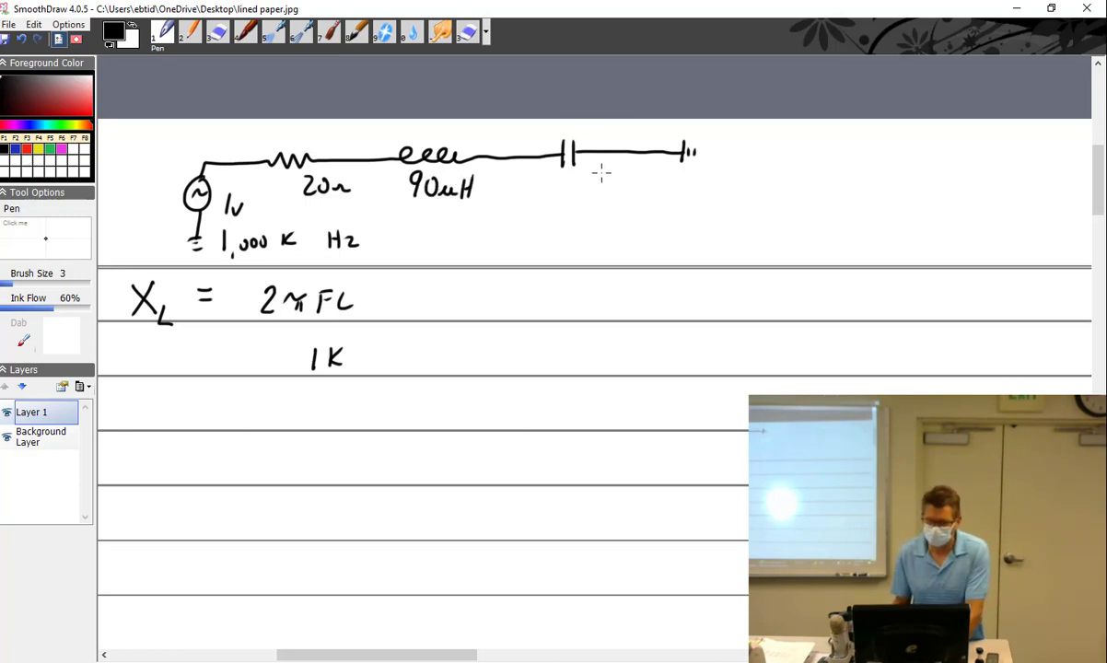
{"action": "mouse_move", "coordinate": [560, 183]}
{"action": "left_mouse_down"}
{"action": "mouse_move", "coordinate": [571, 197]}
{"action": "mouse_move", "coordinate": [595, 182]}
{"action": "mouse_move", "coordinate": [633, 192]}
{"action": "mouse_move", "coordinate": [645, 174]}
{"action": "left_mouse_up"}
{"action": "left_click_drag", "start_coordinate": [633, 187], "coordinate": [642, 186]}
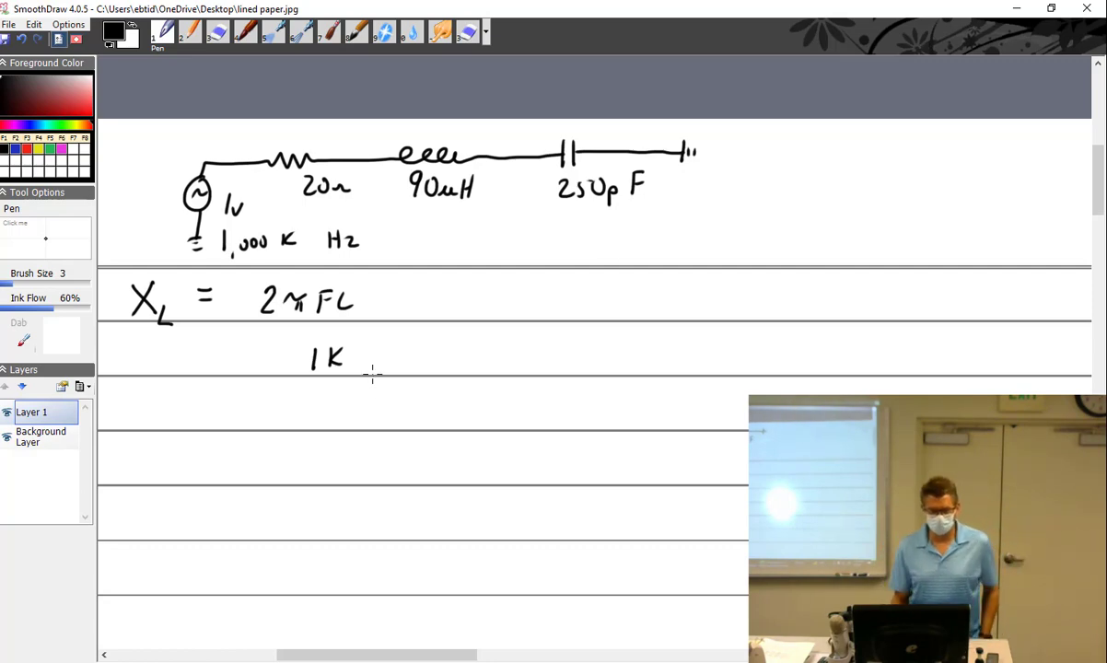
Step: Erase the K after 1 with the Hard Eraser and write m 90u instead
{"action": "key", "text": "3"}
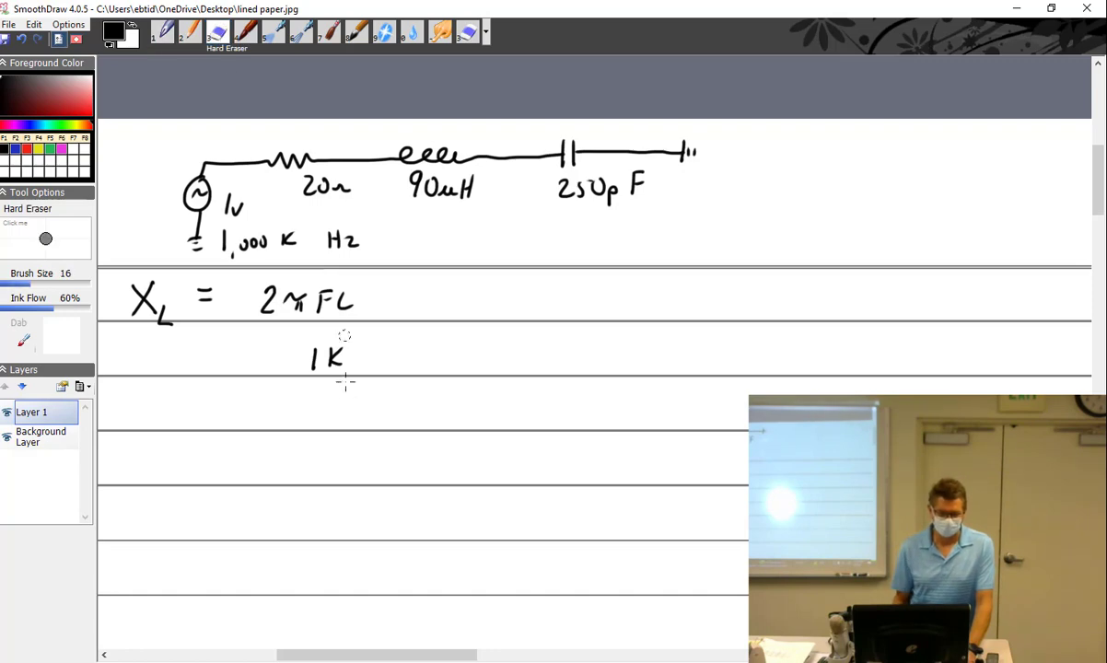
{"action": "left_click_drag", "start_coordinate": [321, 356], "coordinate": [343, 358]}
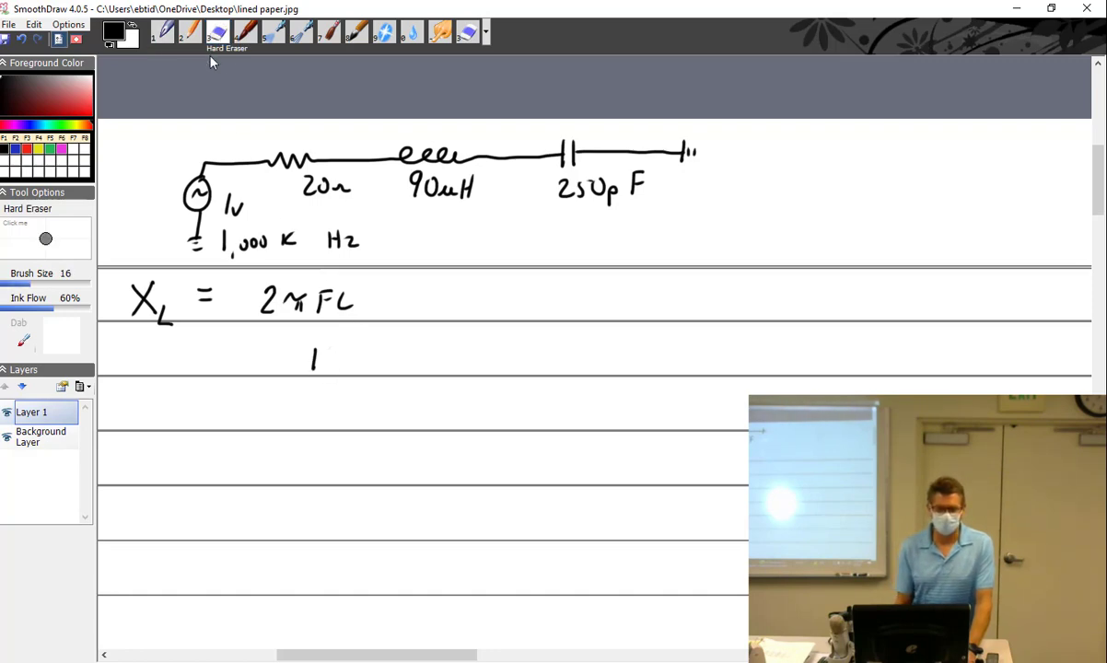
{"action": "left_click", "coordinate": [167, 41]}
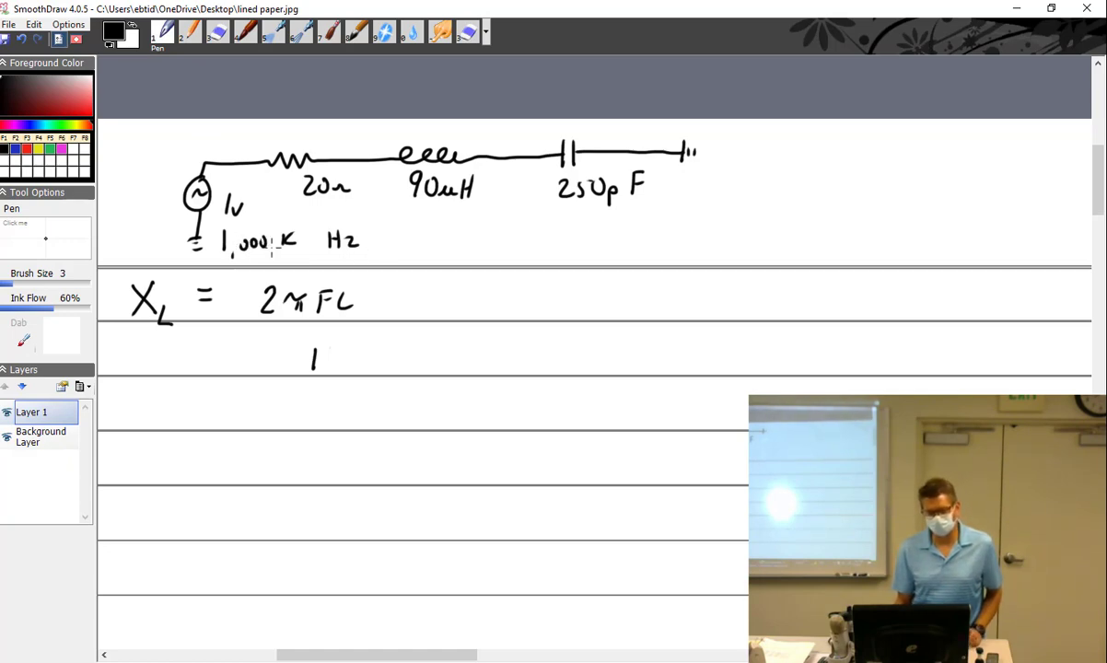
{"action": "mouse_move", "coordinate": [322, 355]}
{"action": "left_mouse_down"}
{"action": "mouse_move", "coordinate": [329, 369]}
{"action": "mouse_move", "coordinate": [348, 367]}
{"action": "left_mouse_up"}
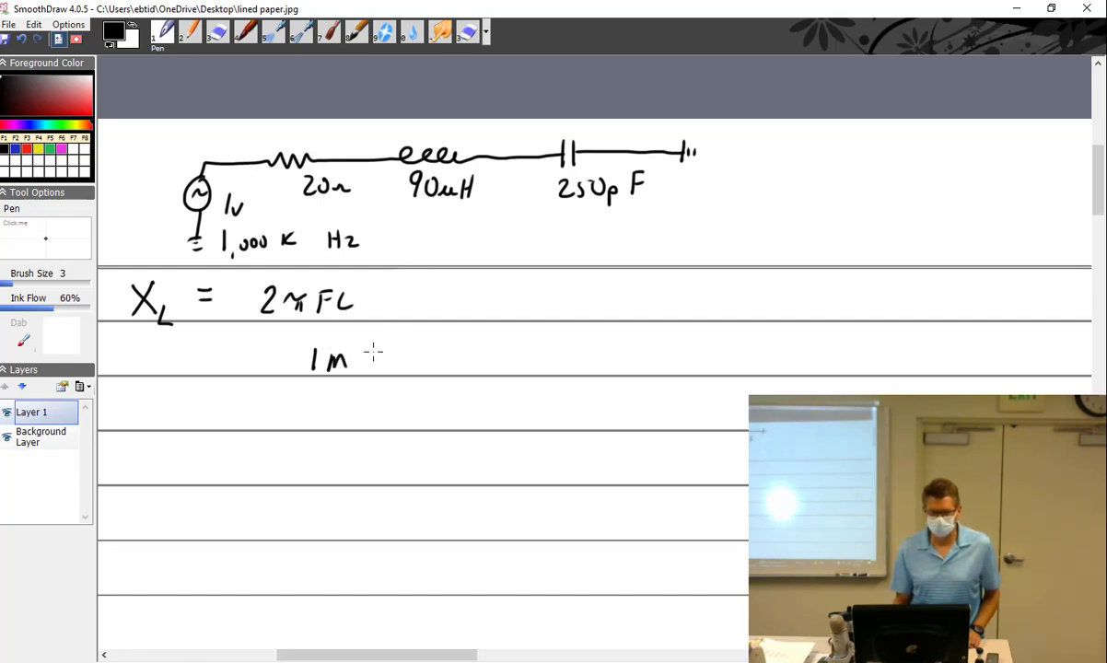
{"action": "mouse_move", "coordinate": [381, 352]}
{"action": "left_mouse_down"}
{"action": "mouse_move", "coordinate": [373, 371]}
{"action": "mouse_move", "coordinate": [433, 363]}
{"action": "left_mouse_up"}
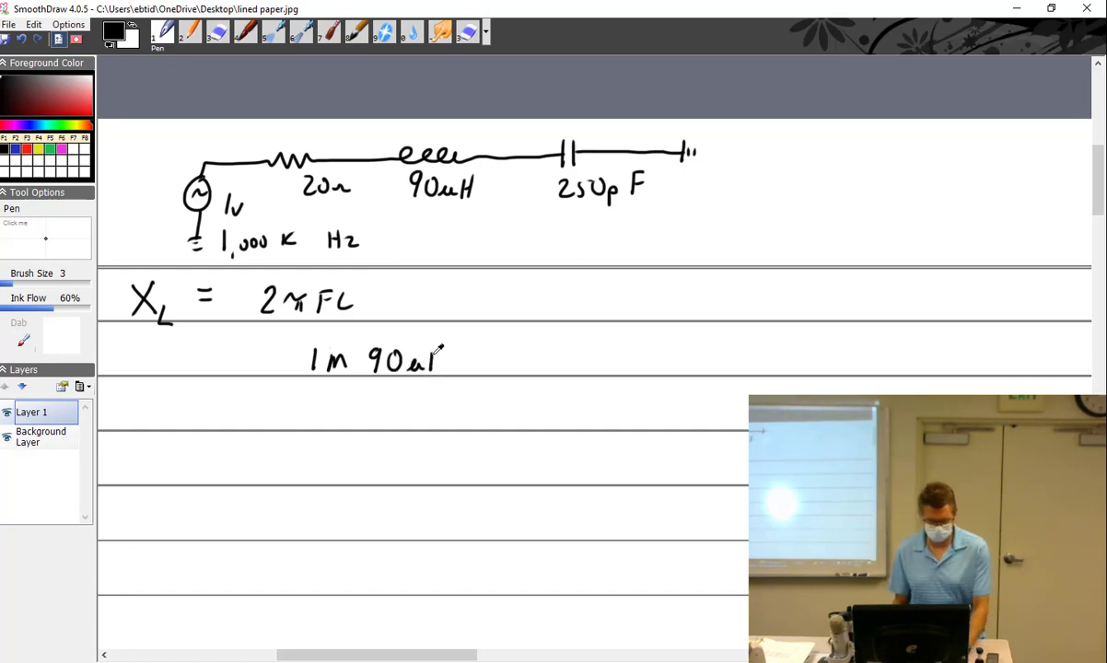
Step: Start the substitution row below with 2·π·1×10
{"action": "mouse_move", "coordinate": [234, 395]}
{"action": "left_mouse_down"}
{"action": "mouse_move", "coordinate": [243, 421]}
{"action": "mouse_move", "coordinate": [290, 393]}
{"action": "mouse_move", "coordinate": [306, 400]}
{"action": "mouse_move", "coordinate": [287, 420]}
{"action": "left_mouse_up"}
{"action": "left_click", "coordinate": [262, 409]}
{"action": "mouse_move", "coordinate": [298, 398]}
{"action": "left_mouse_down"}
{"action": "mouse_move", "coordinate": [301, 425]}
{"action": "mouse_move", "coordinate": [370, 422]}
{"action": "left_mouse_up"}
{"action": "left_click", "coordinate": [323, 412]}
{"action": "mouse_move", "coordinate": [370, 411]}
{"action": "left_mouse_down"}
{"action": "mouse_move", "coordinate": [361, 422]}
{"action": "mouse_move", "coordinate": [391, 404]}
{"action": "left_mouse_up"}
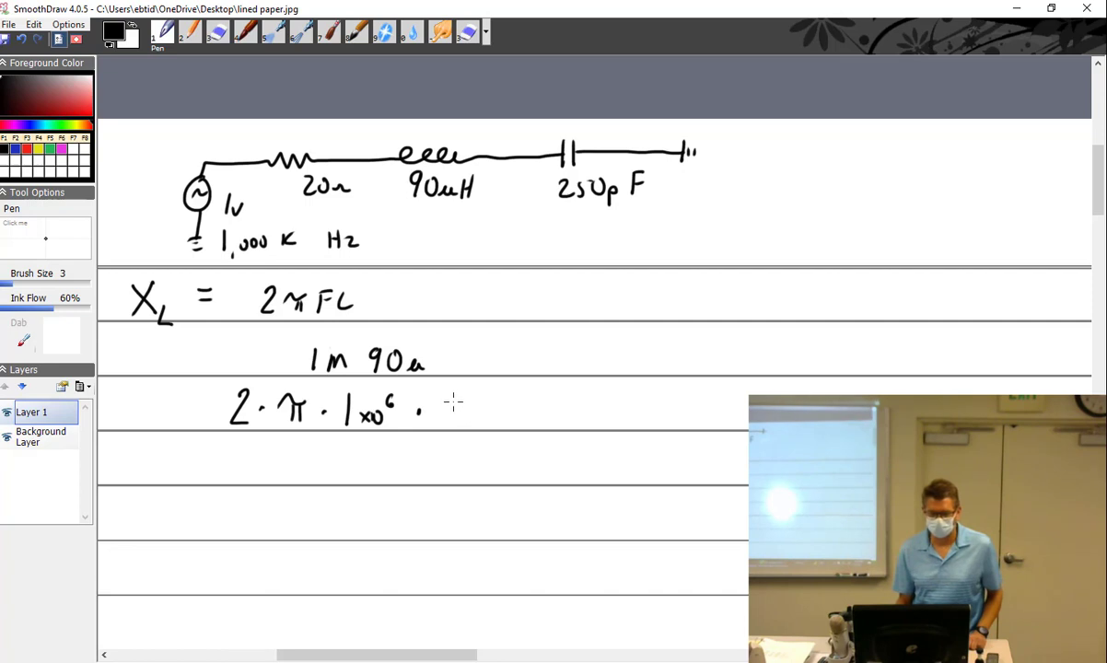
Step: Finish the substitution line with 90×10⁻⁶
{"action": "mouse_move", "coordinate": [458, 403]}
{"action": "left_mouse_down"}
{"action": "mouse_move", "coordinate": [451, 422]}
{"action": "mouse_move", "coordinate": [471, 403]}
{"action": "mouse_move", "coordinate": [489, 423]}
{"action": "left_mouse_up"}
{"action": "mouse_move", "coordinate": [489, 413]}
{"action": "left_mouse_down"}
{"action": "mouse_move", "coordinate": [481, 424]}
{"action": "mouse_move", "coordinate": [497, 423]}
{"action": "left_mouse_up"}
{"action": "left_click_drag", "start_coordinate": [509, 413], "coordinate": [508, 414]}
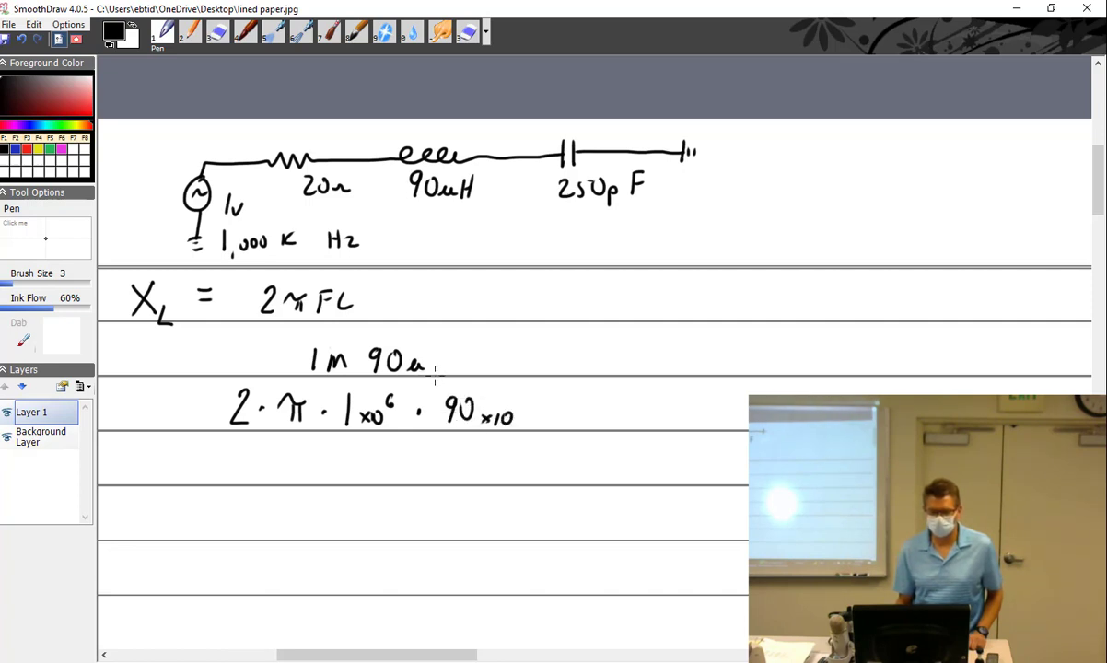
{"action": "left_click_drag", "start_coordinate": [518, 398], "coordinate": [538, 400]}
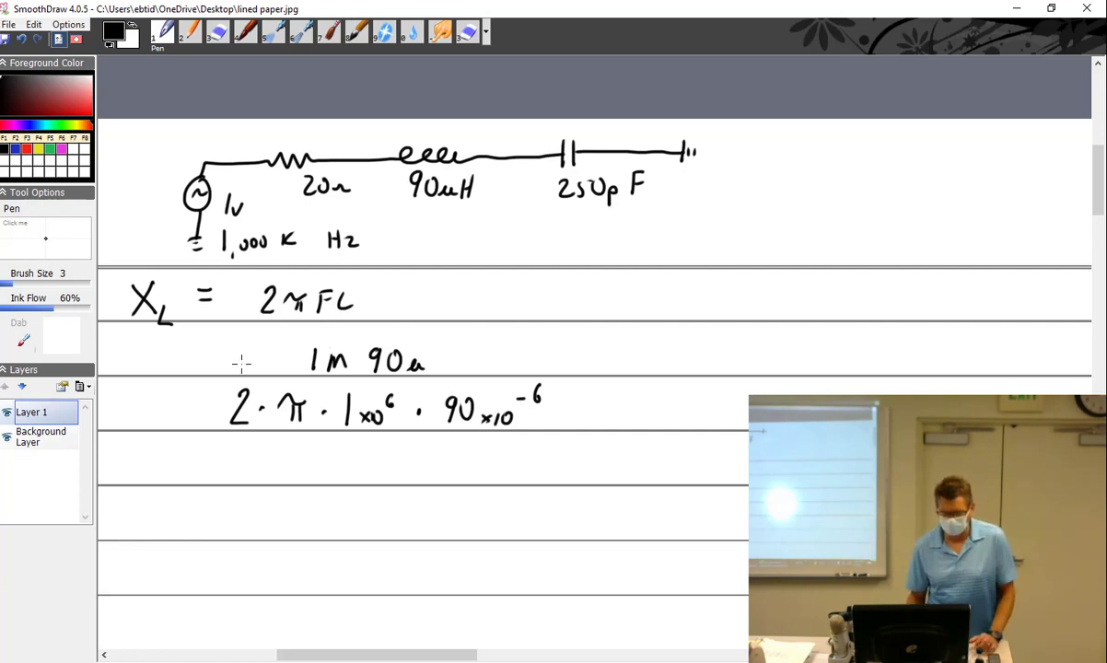
Step: Write the result X_L = 565.487Ω on the next row
{"action": "left_click_drag", "start_coordinate": [154, 459], "coordinate": [176, 480]}
{"action": "mouse_move", "coordinate": [176, 459]}
{"action": "left_mouse_down"}
{"action": "mouse_move", "coordinate": [153, 481]}
{"action": "mouse_move", "coordinate": [195, 480]}
{"action": "mouse_move", "coordinate": [223, 463]}
{"action": "left_mouse_up"}
{"action": "left_click_drag", "start_coordinate": [212, 471], "coordinate": [243, 476]}
{"action": "left_click_drag", "start_coordinate": [246, 456], "coordinate": [285, 475]}
{"action": "mouse_move", "coordinate": [290, 455]}
{"action": "left_mouse_down"}
{"action": "mouse_move", "coordinate": [337, 468]}
{"action": "mouse_move", "coordinate": [334, 478]}
{"action": "mouse_move", "coordinate": [348, 451]}
{"action": "mouse_move", "coordinate": [373, 479]}
{"action": "mouse_move", "coordinate": [419, 472]}
{"action": "left_mouse_up"}
{"action": "left_click", "coordinate": [315, 473]}
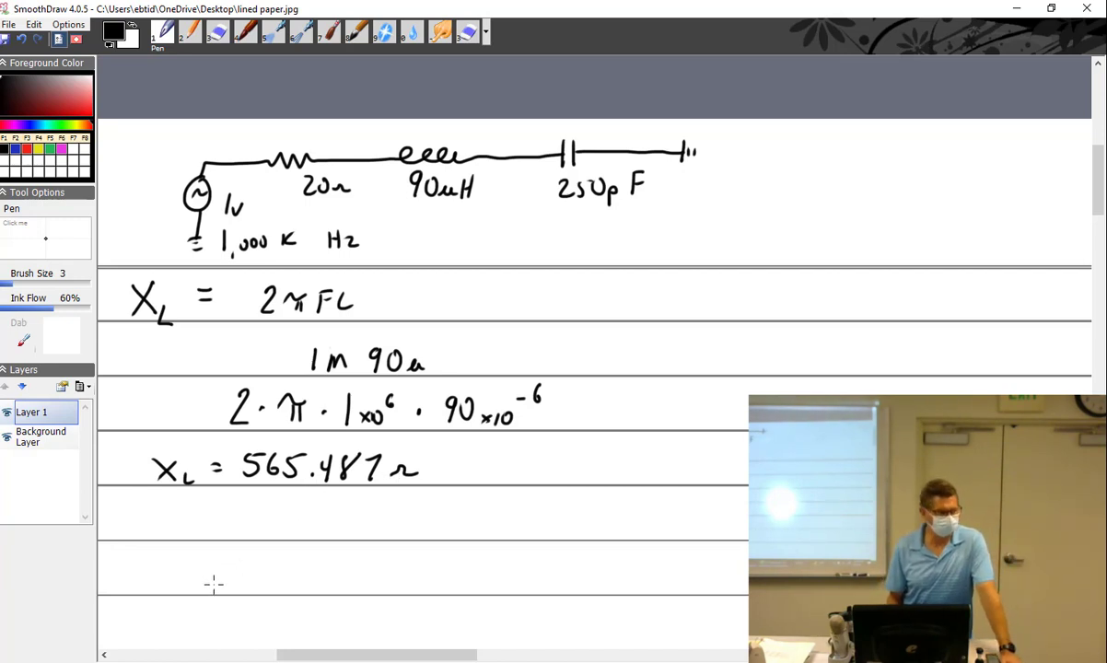
Step: Handwrite the formula Xc = 1/(2πfC) to the right of 2πFL
{"action": "mouse_move", "coordinate": [586, 284]}
{"action": "left_mouse_down"}
{"action": "mouse_move", "coordinate": [600, 307]}
{"action": "mouse_move", "coordinate": [586, 311]}
{"action": "mouse_move", "coordinate": [618, 305]}
{"action": "left_mouse_up"}
{"action": "left_click_drag", "start_coordinate": [634, 291], "coordinate": [647, 299]}
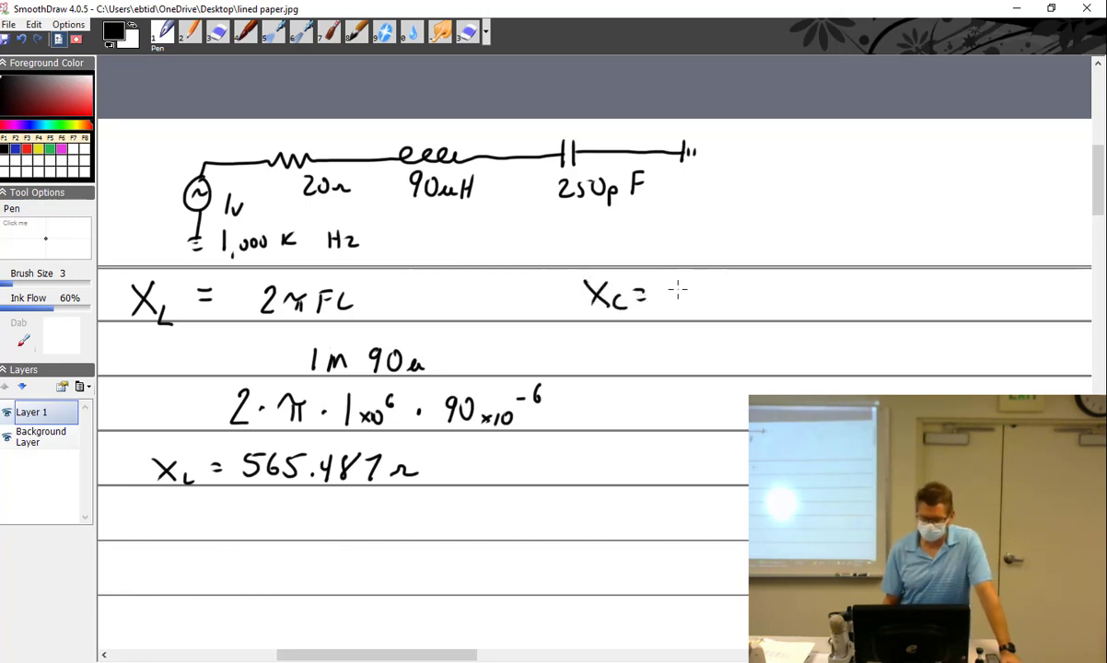
{"action": "mouse_move", "coordinate": [724, 248]}
{"action": "left_mouse_down"}
{"action": "mouse_move", "coordinate": [724, 269]}
{"action": "mouse_move", "coordinate": [766, 273]}
{"action": "left_mouse_up"}
{"action": "mouse_move", "coordinate": [689, 293]}
{"action": "left_mouse_down"}
{"action": "mouse_move", "coordinate": [706, 312]}
{"action": "mouse_move", "coordinate": [726, 287]}
{"action": "mouse_move", "coordinate": [715, 312]}
{"action": "mouse_move", "coordinate": [748, 316]}
{"action": "mouse_move", "coordinate": [757, 299]}
{"action": "mouse_move", "coordinate": [790, 311]}
{"action": "left_mouse_up"}
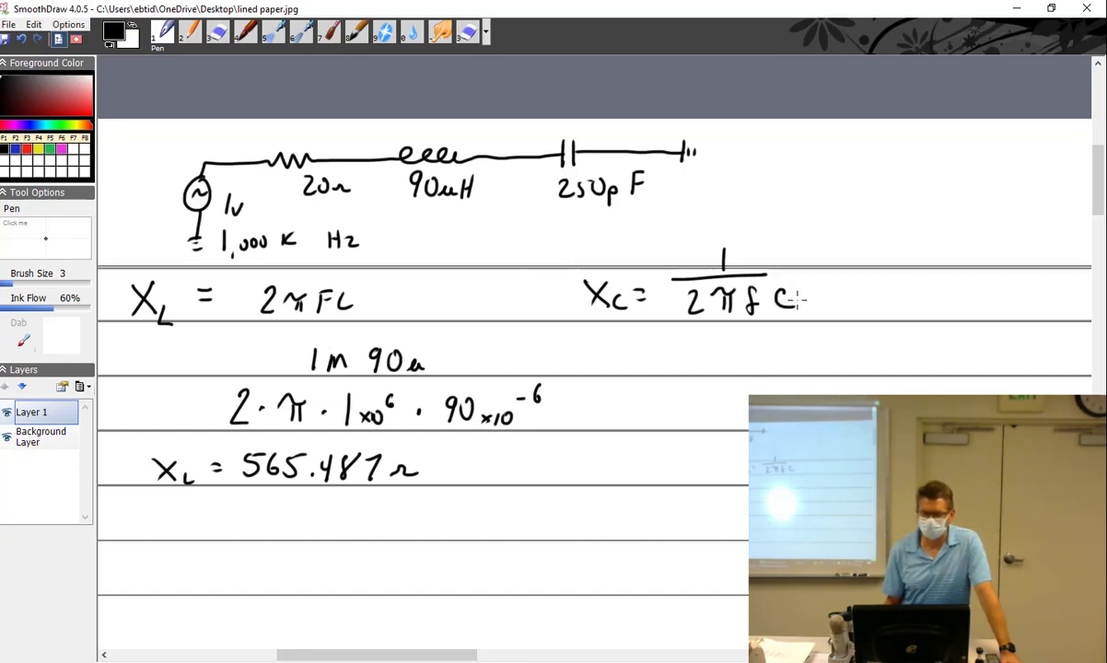
Step: Write the substitution 2·π·1×10⁶·250×10⁻¹² beneath the Xc formula
{"action": "left_click", "coordinate": [670, 362]}
{"action": "mouse_move", "coordinate": [654, 350]}
{"action": "left_mouse_down"}
{"action": "mouse_move", "coordinate": [664, 366]}
{"action": "mouse_move", "coordinate": [693, 366]}
{"action": "left_mouse_up"}
{"action": "mouse_move", "coordinate": [698, 346]}
{"action": "left_mouse_down"}
{"action": "mouse_move", "coordinate": [743, 342]}
{"action": "mouse_move", "coordinate": [744, 359]}
{"action": "mouse_move", "coordinate": [771, 368]}
{"action": "left_mouse_up"}
{"action": "left_click", "coordinate": [723, 354]}
{"action": "left_click_drag", "start_coordinate": [776, 359], "coordinate": [781, 366]}
{"action": "left_click_drag", "start_coordinate": [785, 356], "coordinate": [784, 362]}
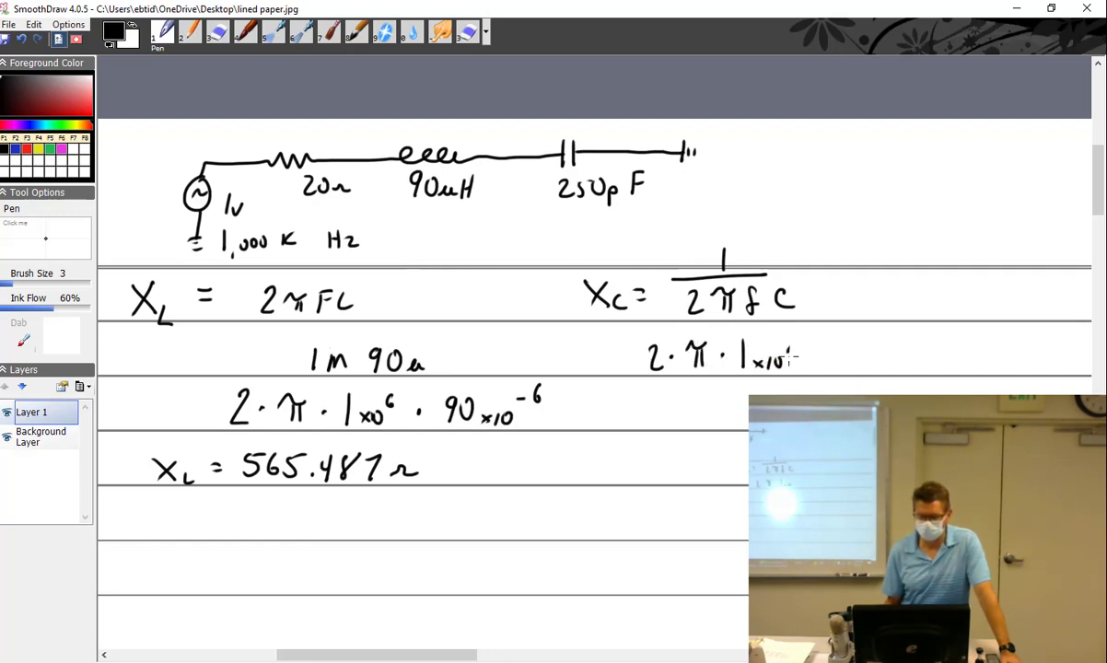
{"action": "left_click", "coordinate": [812, 355]}
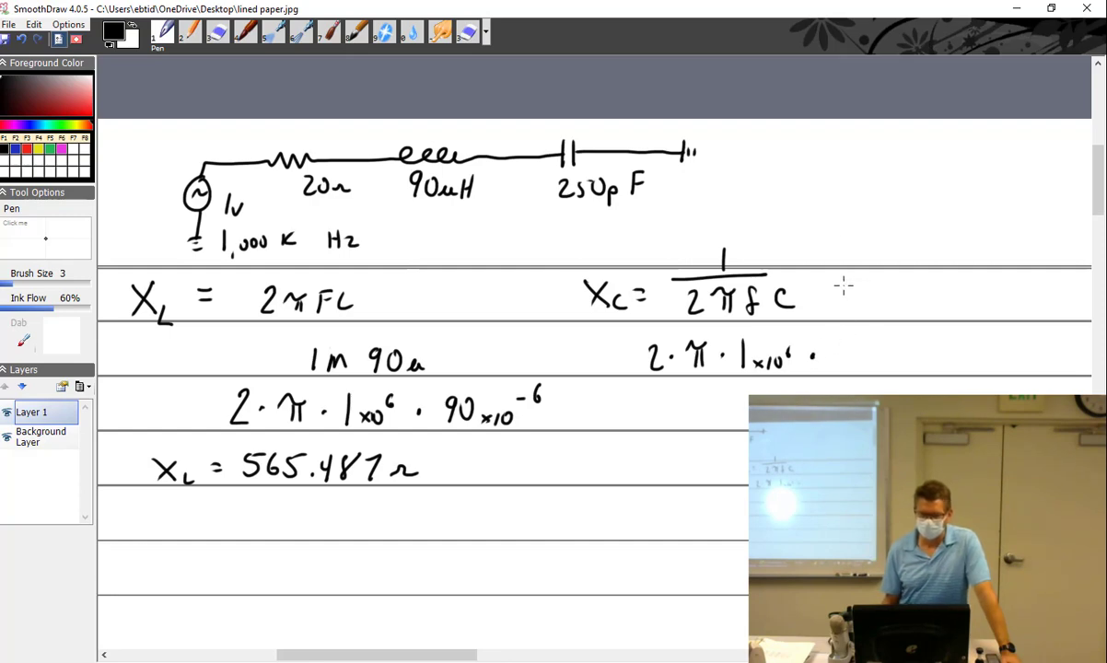
{"action": "left_click_drag", "start_coordinate": [838, 344], "coordinate": [860, 363]}
{"action": "mouse_move", "coordinate": [864, 337]}
{"action": "left_mouse_down"}
{"action": "mouse_move", "coordinate": [890, 338]}
{"action": "mouse_move", "coordinate": [923, 364]}
{"action": "left_mouse_up"}
{"action": "mouse_move", "coordinate": [923, 354]}
{"action": "left_mouse_down"}
{"action": "mouse_move", "coordinate": [914, 364]}
{"action": "mouse_move", "coordinate": [931, 364]}
{"action": "left_mouse_up"}
{"action": "left_click_drag", "start_coordinate": [945, 348], "coordinate": [988, 343]}
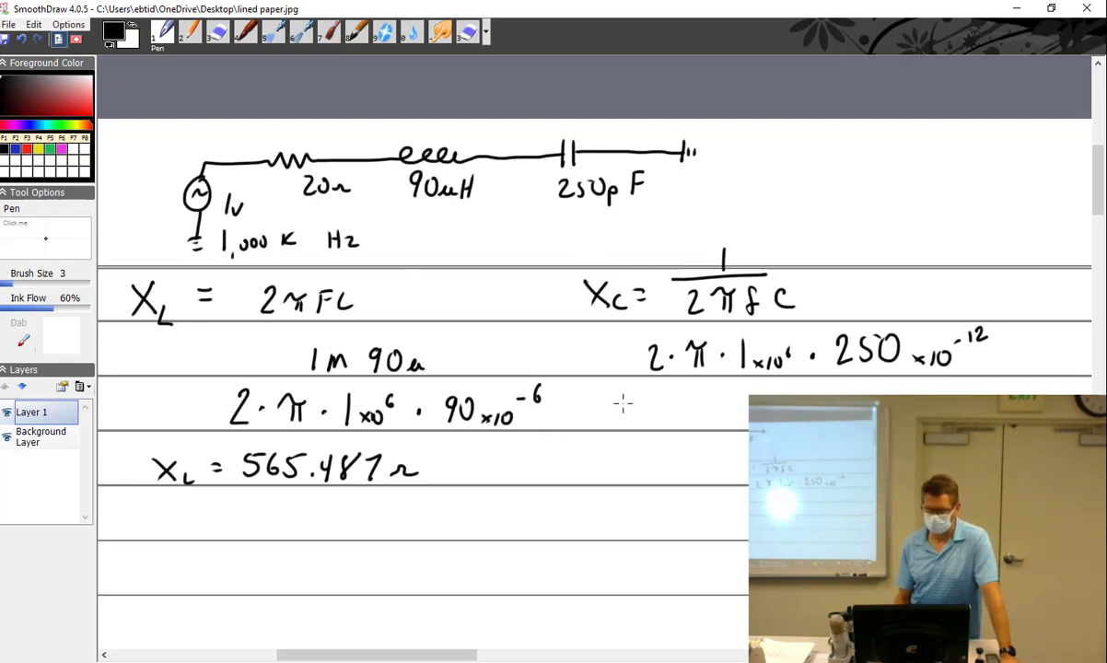
Step: Start the Xc result row with Xc = and its first digits
{"action": "mouse_move", "coordinate": [617, 398]}
{"action": "left_mouse_down"}
{"action": "mouse_move", "coordinate": [644, 428]}
{"action": "mouse_move", "coordinate": [636, 404]}
{"action": "mouse_move", "coordinate": [650, 433]}
{"action": "mouse_move", "coordinate": [691, 407]}
{"action": "left_mouse_up"}
{"action": "left_click_drag", "start_coordinate": [677, 418], "coordinate": [692, 418]}
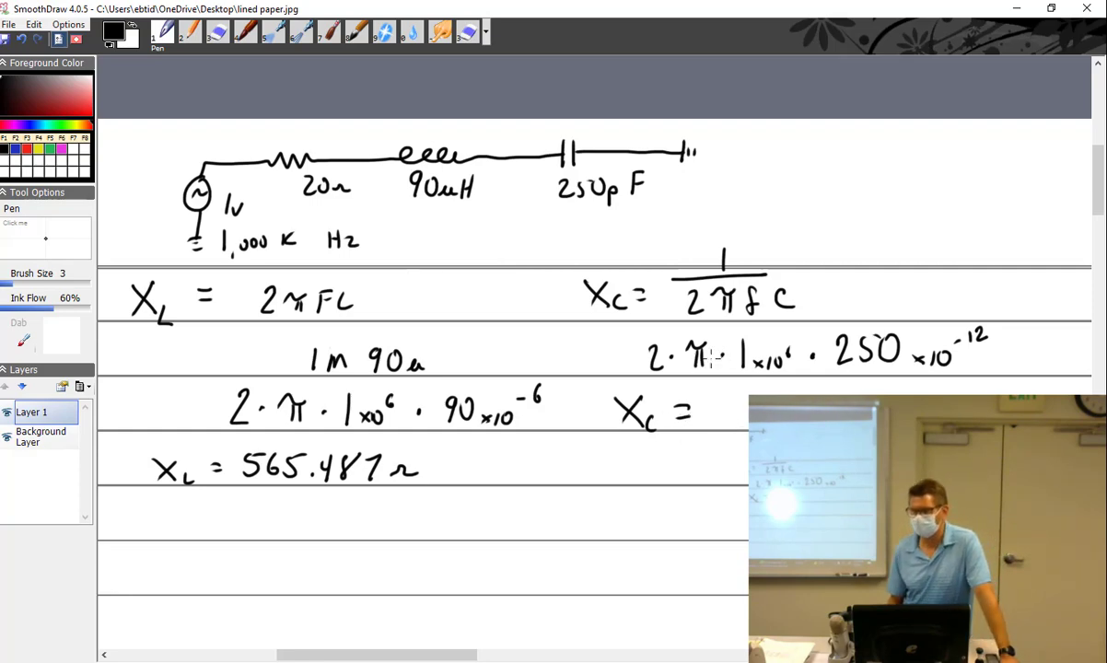
{"action": "mouse_move", "coordinate": [730, 394]}
{"action": "left_mouse_down"}
{"action": "mouse_move", "coordinate": [728, 423]}
{"action": "mouse_move", "coordinate": [753, 399]}
{"action": "left_mouse_up"}
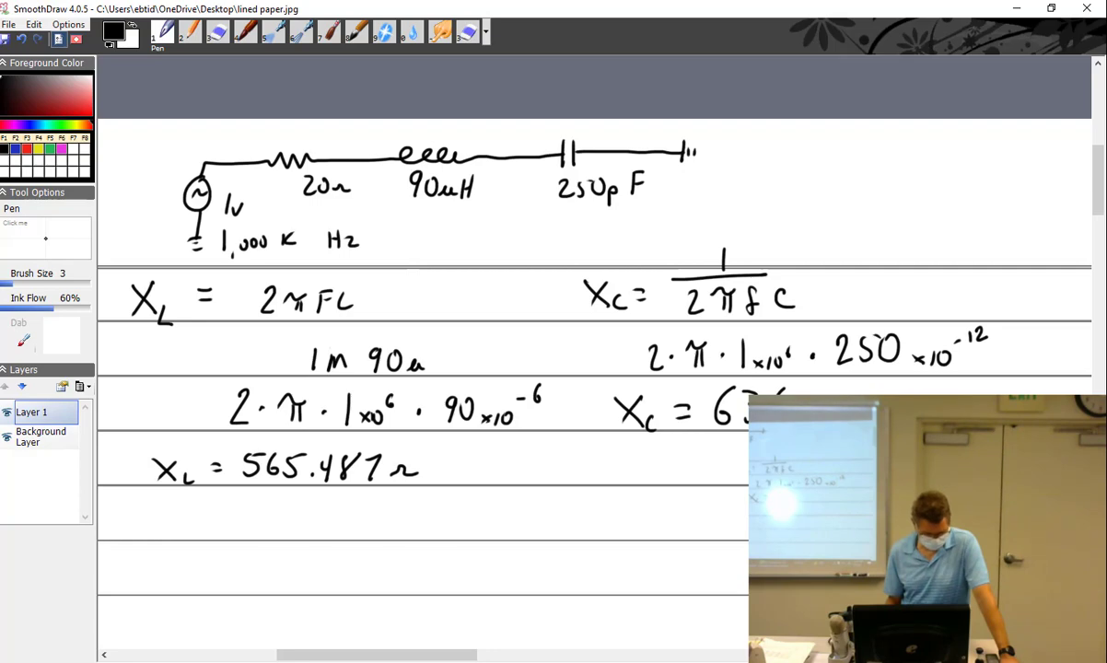
{"action": "left_click_drag", "start_coordinate": [850, 390], "coordinate": [866, 397]}
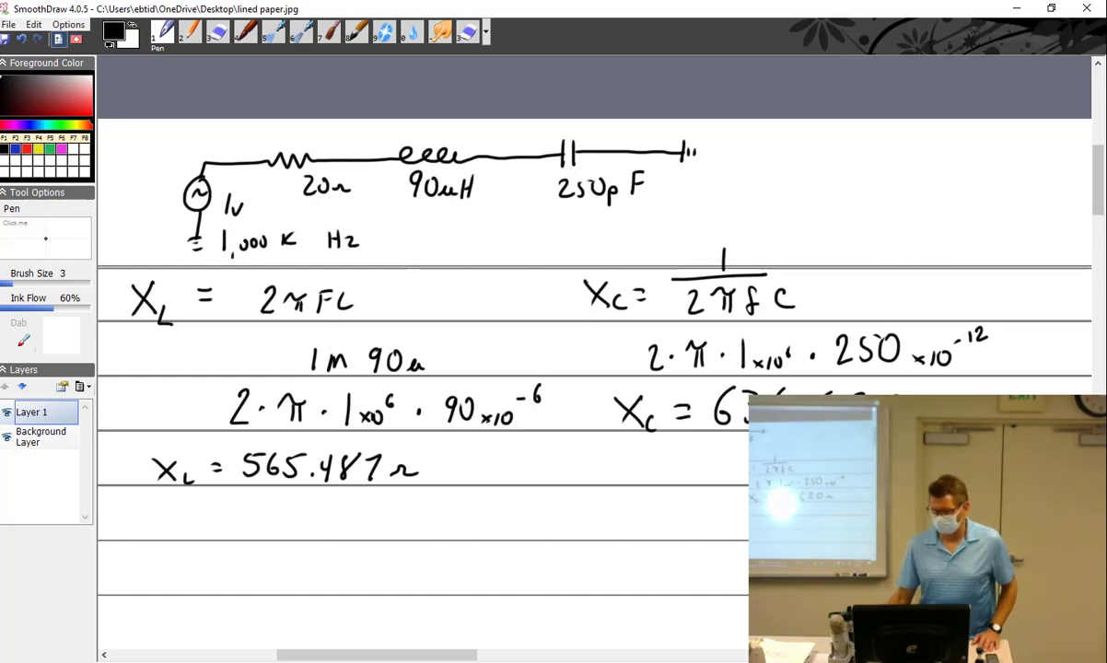
Step: Handwrite the total reactance line XT = 565.487 − 636.620 on the next ruled line
{"action": "scroll", "coordinate": [594, 350], "scroll_direction": "down", "scroll_amount": 5}
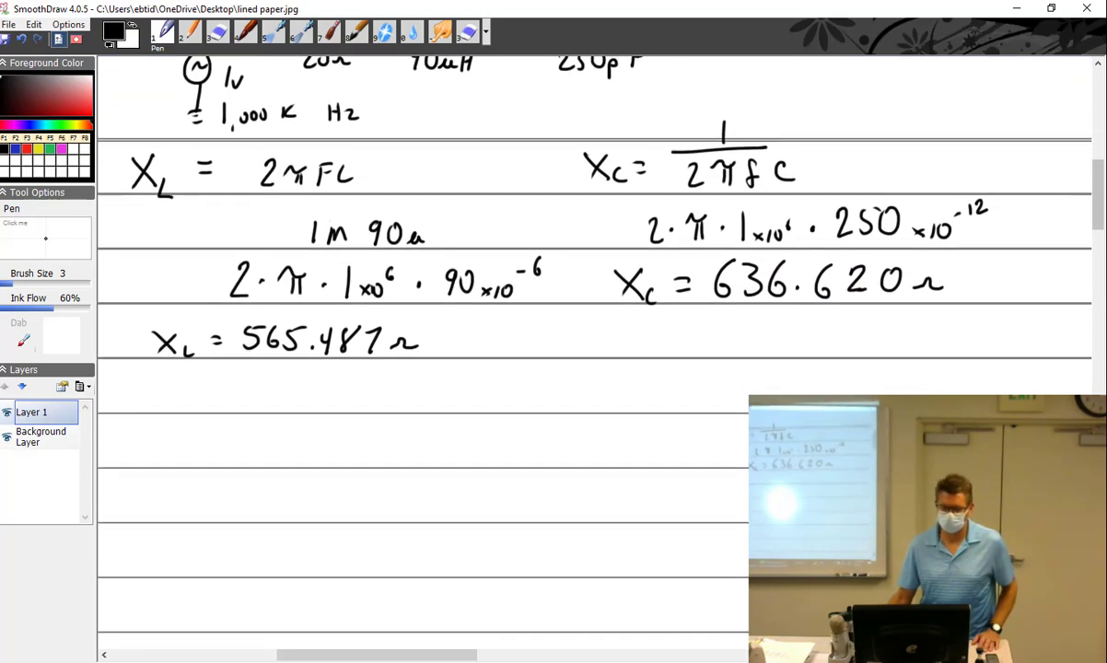
{"action": "scroll", "coordinate": [183, 356], "scroll_direction": "down", "scroll_amount": 2}
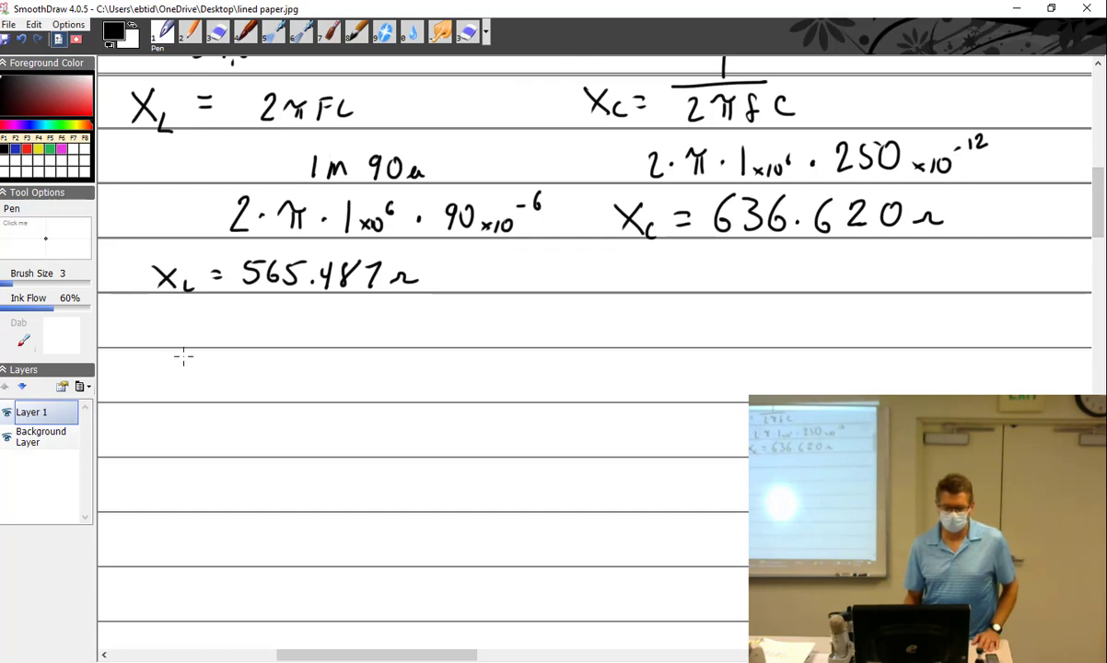
{"action": "mouse_move", "coordinate": [148, 368]}
{"action": "left_mouse_down"}
{"action": "mouse_move", "coordinate": [175, 394]}
{"action": "mouse_move", "coordinate": [149, 394]}
{"action": "mouse_move", "coordinate": [183, 398]}
{"action": "mouse_move", "coordinate": [189, 381]}
{"action": "mouse_move", "coordinate": [240, 392]}
{"action": "mouse_move", "coordinate": [258, 370]}
{"action": "mouse_move", "coordinate": [290, 392]}
{"action": "left_mouse_up"}
{"action": "left_click_drag", "start_coordinate": [293, 371], "coordinate": [338, 383]}
{"action": "left_click", "coordinate": [309, 389]}
{"action": "mouse_move", "coordinate": [332, 372]}
{"action": "left_mouse_down"}
{"action": "mouse_move", "coordinate": [332, 390]}
{"action": "mouse_move", "coordinate": [350, 375]}
{"action": "left_mouse_up"}
{"action": "left_click_drag", "start_coordinate": [357, 372], "coordinate": [360, 391]}
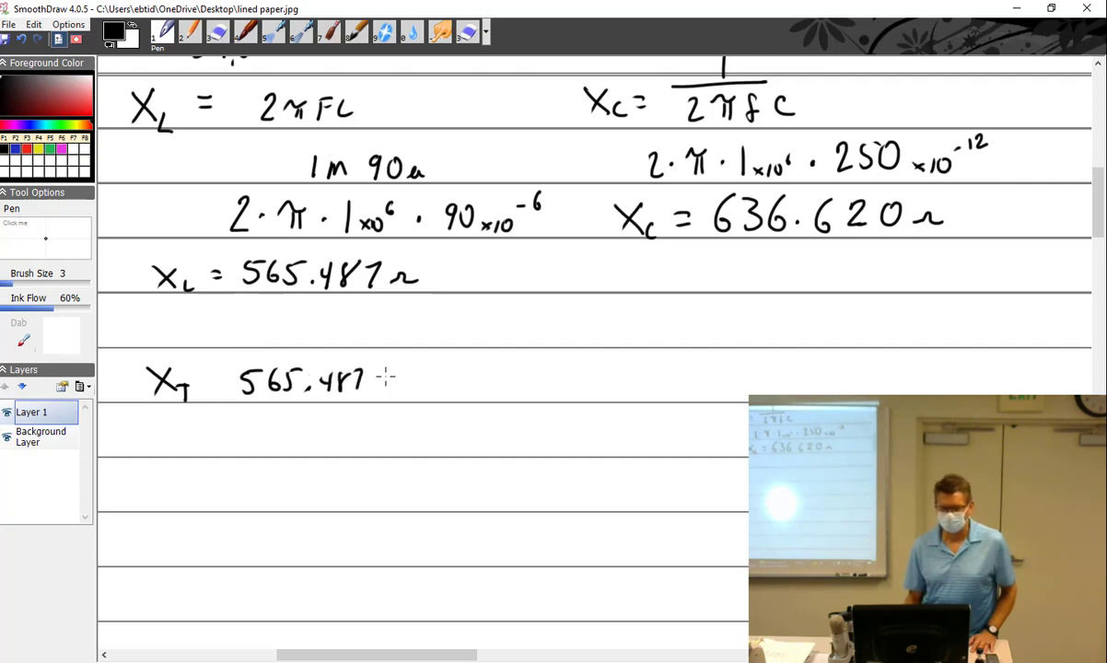
{"action": "left_click_drag", "start_coordinate": [387, 378], "coordinate": [399, 378]}
{"action": "mouse_move", "coordinate": [420, 365]}
{"action": "left_mouse_down"}
{"action": "mouse_move", "coordinate": [434, 394]}
{"action": "mouse_move", "coordinate": [451, 376]}
{"action": "mouse_move", "coordinate": [474, 382]}
{"action": "mouse_move", "coordinate": [488, 370]}
{"action": "mouse_move", "coordinate": [517, 388]}
{"action": "left_mouse_up"}
{"action": "left_click", "coordinate": [470, 385]}
{"action": "left_click_drag", "start_coordinate": [525, 367], "coordinate": [522, 368]}
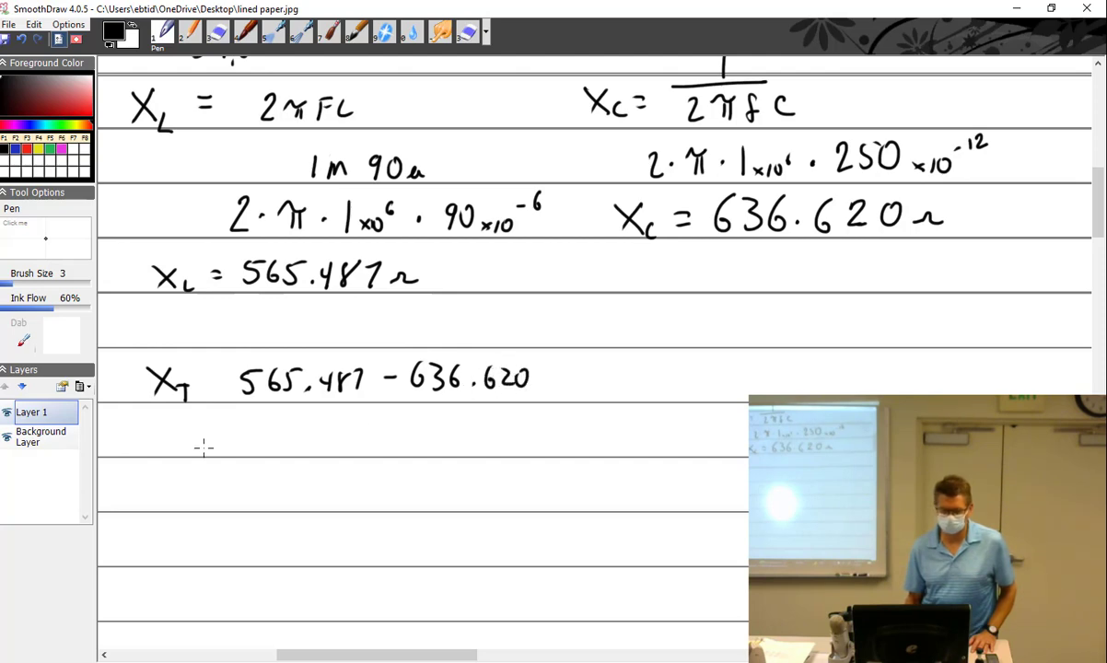
Step: Write the result XT = −71.133 Ω on the line below
{"action": "mouse_move", "coordinate": [179, 432]}
{"action": "left_mouse_down"}
{"action": "mouse_move", "coordinate": [205, 455]}
{"action": "mouse_move", "coordinate": [181, 456]}
{"action": "mouse_move", "coordinate": [227, 449]}
{"action": "left_mouse_up"}
{"action": "mouse_move", "coordinate": [220, 451]}
{"action": "left_mouse_down"}
{"action": "mouse_move", "coordinate": [220, 464]}
{"action": "mouse_move", "coordinate": [271, 438]}
{"action": "left_mouse_up"}
{"action": "left_click_drag", "start_coordinate": [258, 448], "coordinate": [272, 447]}
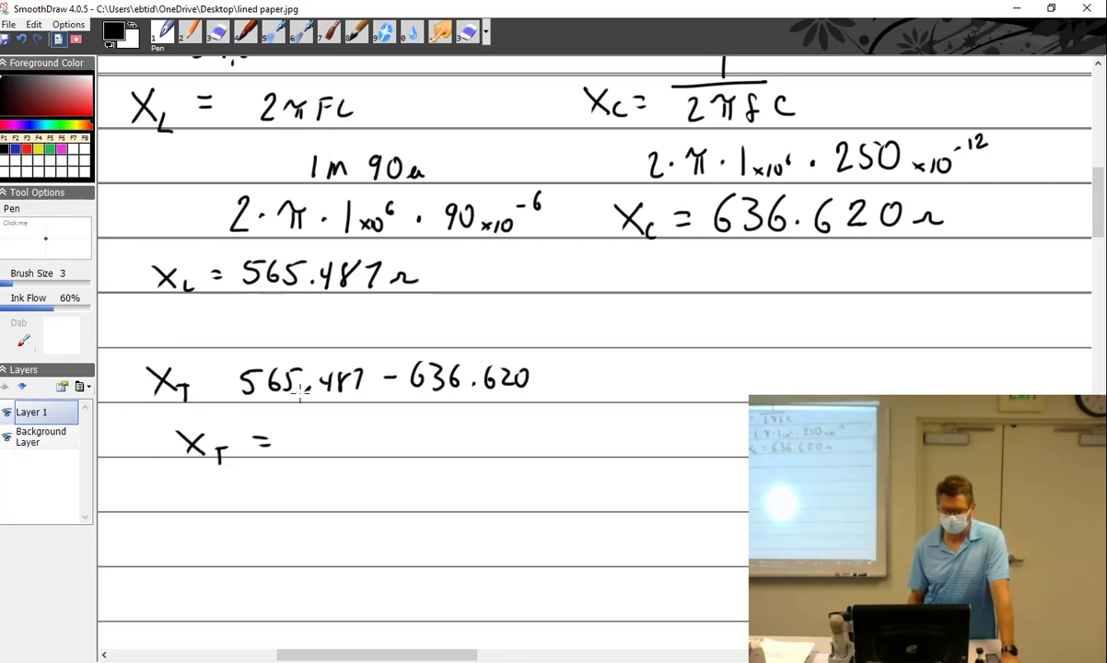
{"action": "mouse_move", "coordinate": [312, 436]}
{"action": "left_mouse_down"}
{"action": "mouse_move", "coordinate": [382, 452]}
{"action": "mouse_move", "coordinate": [474, 449]}
{"action": "left_mouse_up"}
{"action": "left_click", "coordinate": [399, 443]}
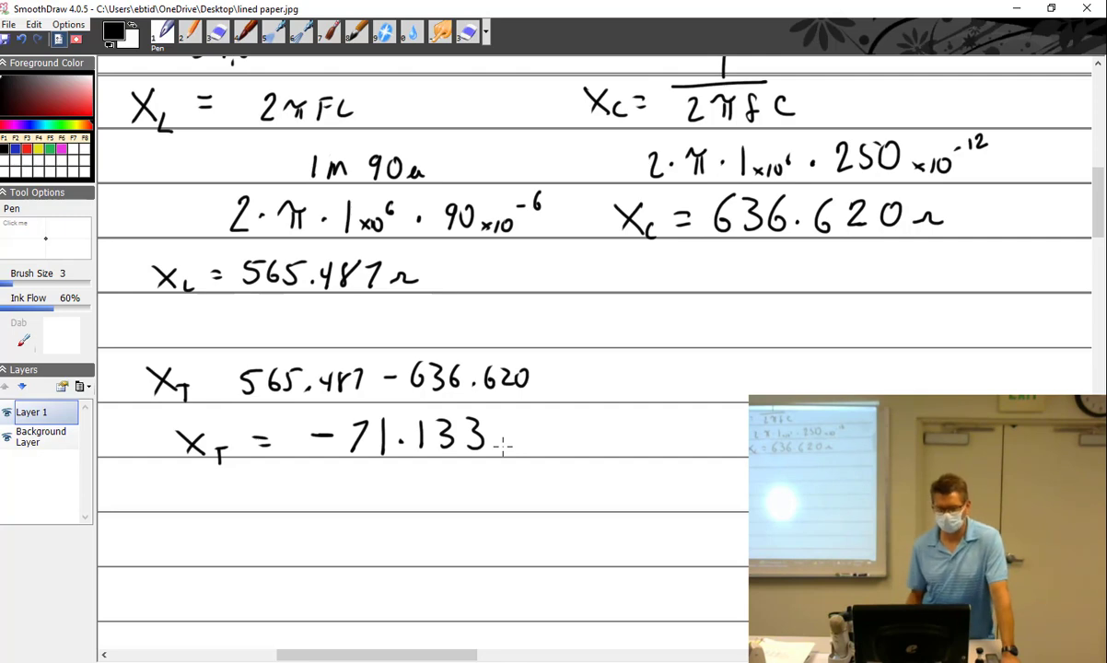
{"action": "left_click_drag", "start_coordinate": [501, 447], "coordinate": [519, 444]}
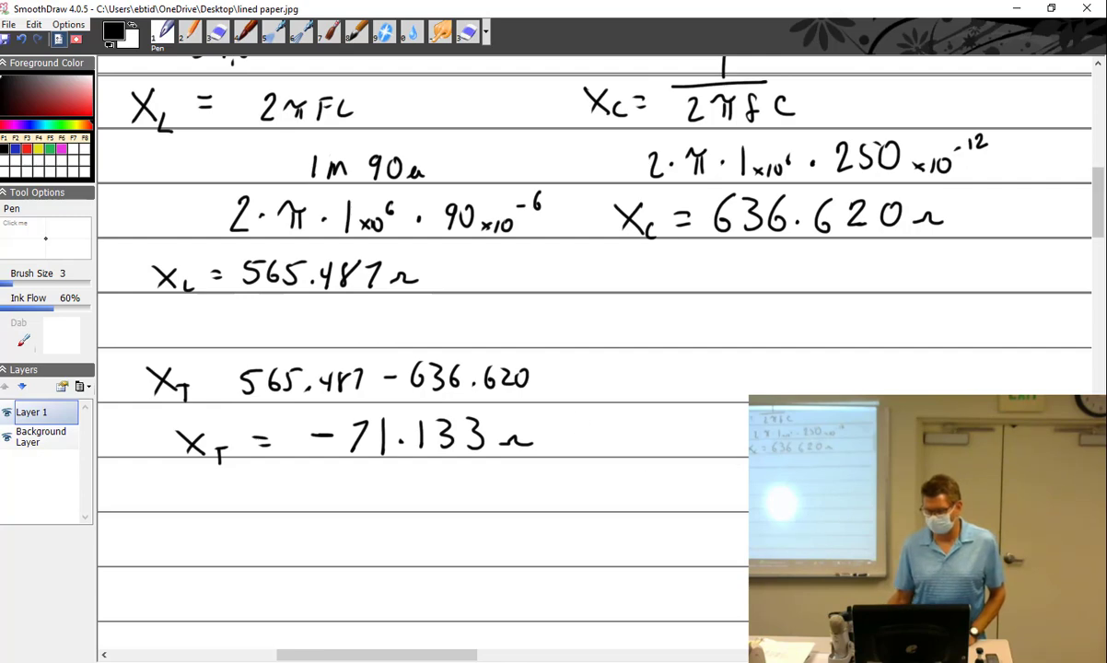
Step: Write the impedance formula Z = √(R² + XT²) on a new line
{"action": "scroll", "coordinate": [595, 351], "scroll_direction": "down", "scroll_amount": 5}
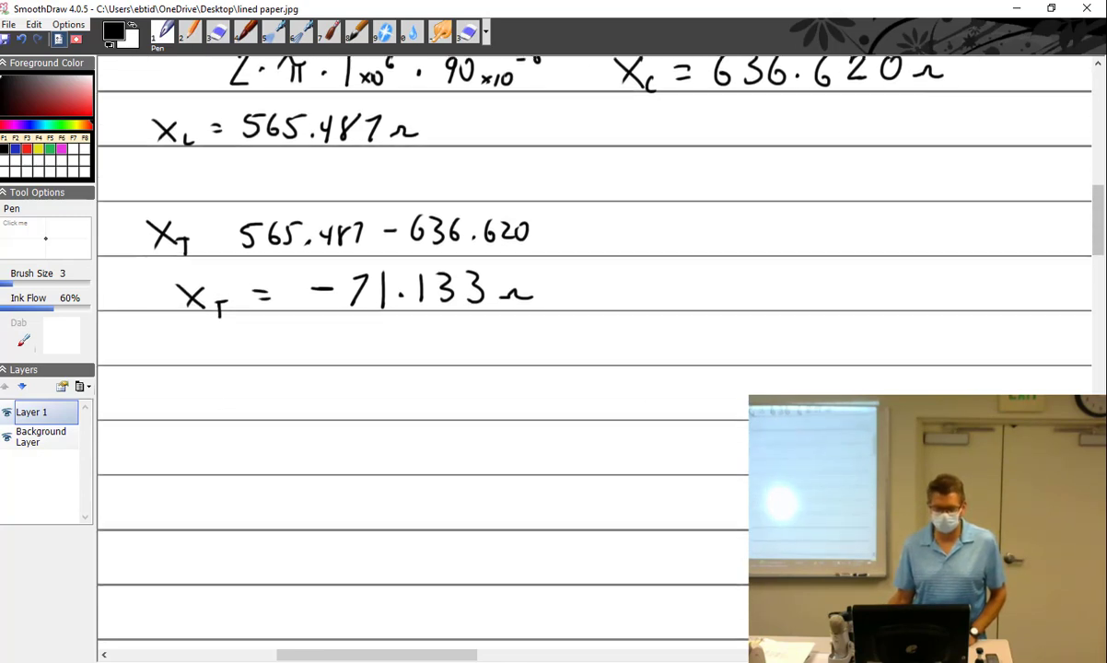
{"action": "scroll", "coordinate": [595, 350], "scroll_direction": "down", "scroll_amount": 1}
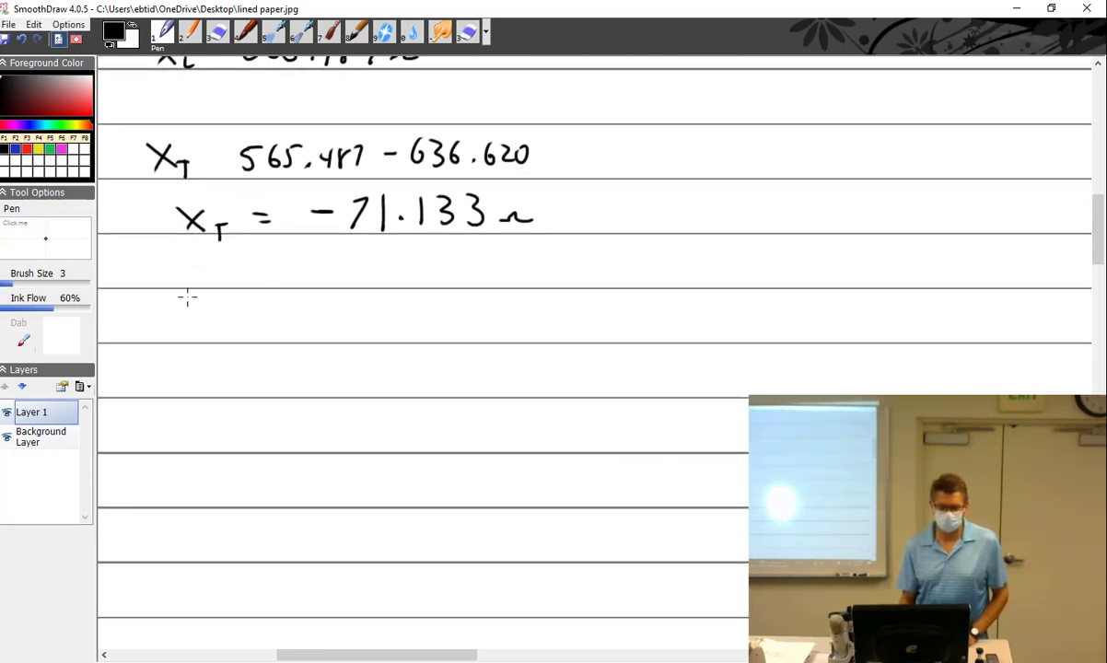
{"action": "mouse_move", "coordinate": [147, 302]}
{"action": "left_mouse_down"}
{"action": "mouse_move", "coordinate": [148, 332]}
{"action": "mouse_move", "coordinate": [170, 332]}
{"action": "mouse_move", "coordinate": [197, 311]}
{"action": "left_mouse_up"}
{"action": "mouse_move", "coordinate": [188, 321]}
{"action": "left_mouse_down"}
{"action": "mouse_move", "coordinate": [228, 315]}
{"action": "mouse_move", "coordinate": [232, 298]}
{"action": "mouse_move", "coordinate": [428, 285]}
{"action": "left_mouse_up"}
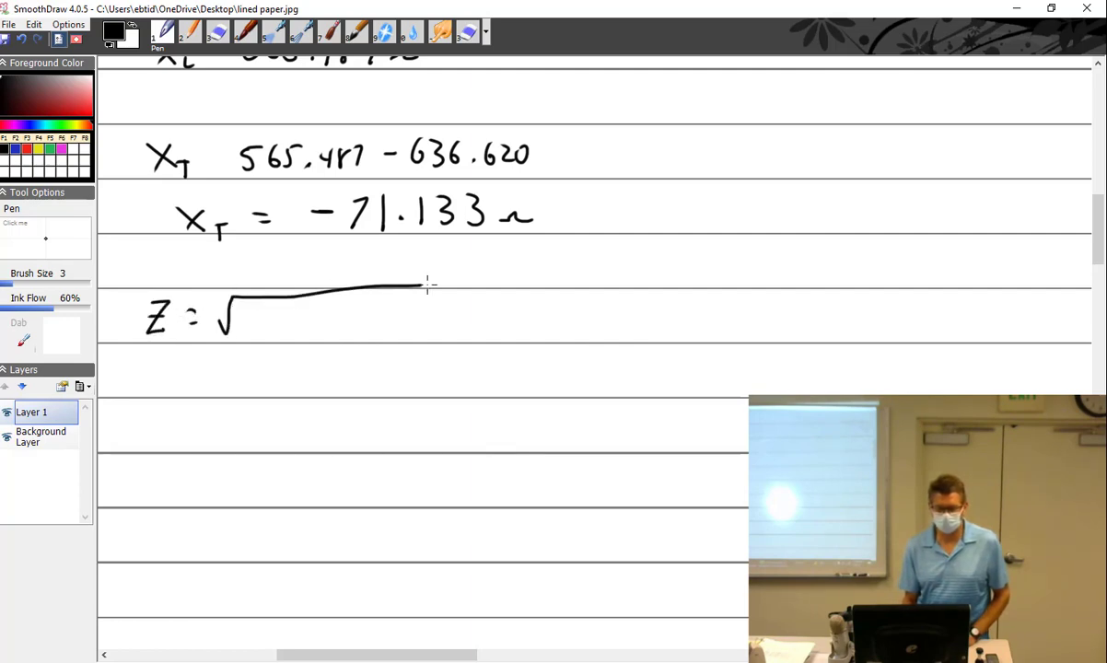
{"action": "mouse_move", "coordinate": [256, 312]}
{"action": "left_mouse_down"}
{"action": "mouse_move", "coordinate": [256, 337]}
{"action": "mouse_move", "coordinate": [284, 322]}
{"action": "mouse_move", "coordinate": [318, 325]}
{"action": "left_mouse_up"}
{"action": "mouse_move", "coordinate": [309, 314]}
{"action": "left_mouse_down"}
{"action": "mouse_move", "coordinate": [308, 337]}
{"action": "mouse_move", "coordinate": [370, 337]}
{"action": "mouse_move", "coordinate": [352, 337]}
{"action": "mouse_move", "coordinate": [388, 324]}
{"action": "left_mouse_up"}
{"action": "mouse_move", "coordinate": [382, 325]}
{"action": "left_mouse_down"}
{"action": "mouse_move", "coordinate": [382, 339]}
{"action": "mouse_move", "coordinate": [417, 316]}
{"action": "left_mouse_up"}
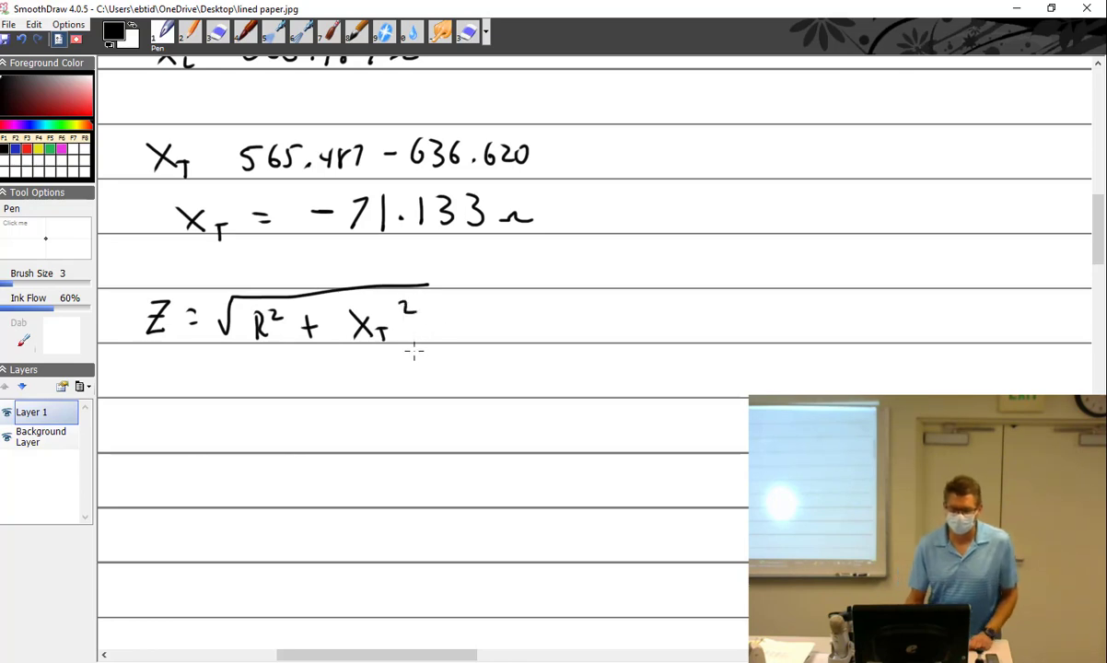
Step: Substitute √(20² + 71.133²) on the line beneath
{"action": "left_click_drag", "start_coordinate": [206, 366], "coordinate": [443, 351]}
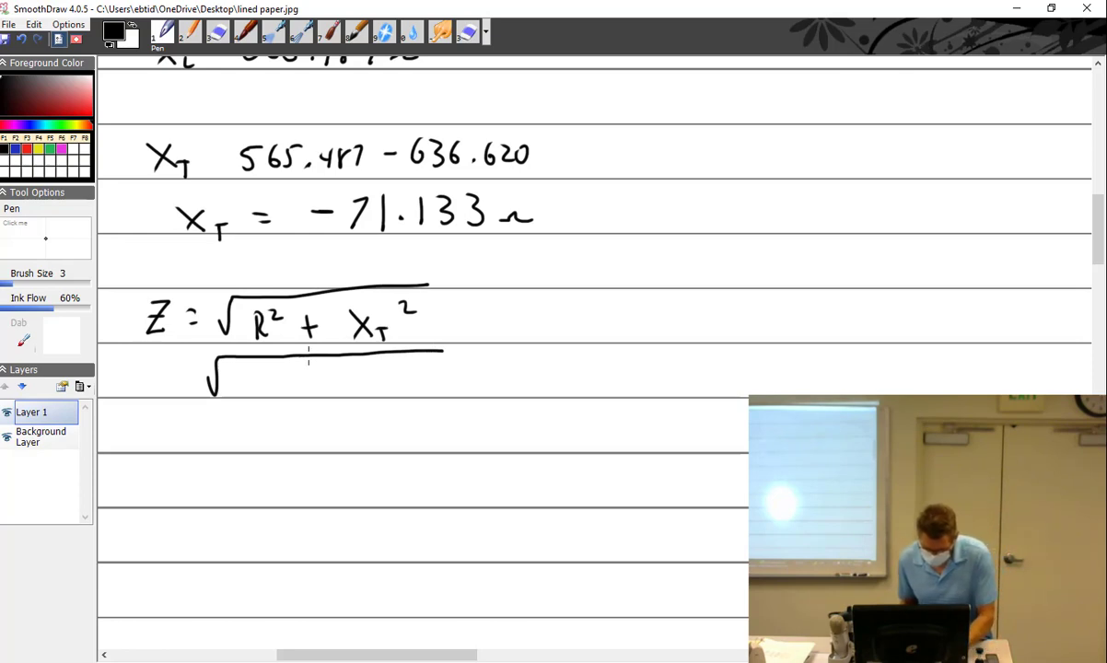
{"action": "mouse_move", "coordinate": [244, 378]}
{"action": "left_mouse_down"}
{"action": "mouse_move", "coordinate": [264, 395]}
{"action": "mouse_move", "coordinate": [276, 372]}
{"action": "mouse_move", "coordinate": [299, 374]}
{"action": "left_mouse_up"}
{"action": "left_click_drag", "start_coordinate": [316, 376], "coordinate": [316, 396]}
{"action": "mouse_move", "coordinate": [307, 387]}
{"action": "left_mouse_down"}
{"action": "mouse_move", "coordinate": [394, 391]}
{"action": "mouse_move", "coordinate": [426, 376]}
{"action": "mouse_move", "coordinate": [418, 370]}
{"action": "mouse_move", "coordinate": [430, 392]}
{"action": "mouse_move", "coordinate": [440, 374]}
{"action": "mouse_move", "coordinate": [447, 389]}
{"action": "mouse_move", "coordinate": [471, 374]}
{"action": "left_mouse_up"}
{"action": "left_click", "coordinate": [394, 392]}
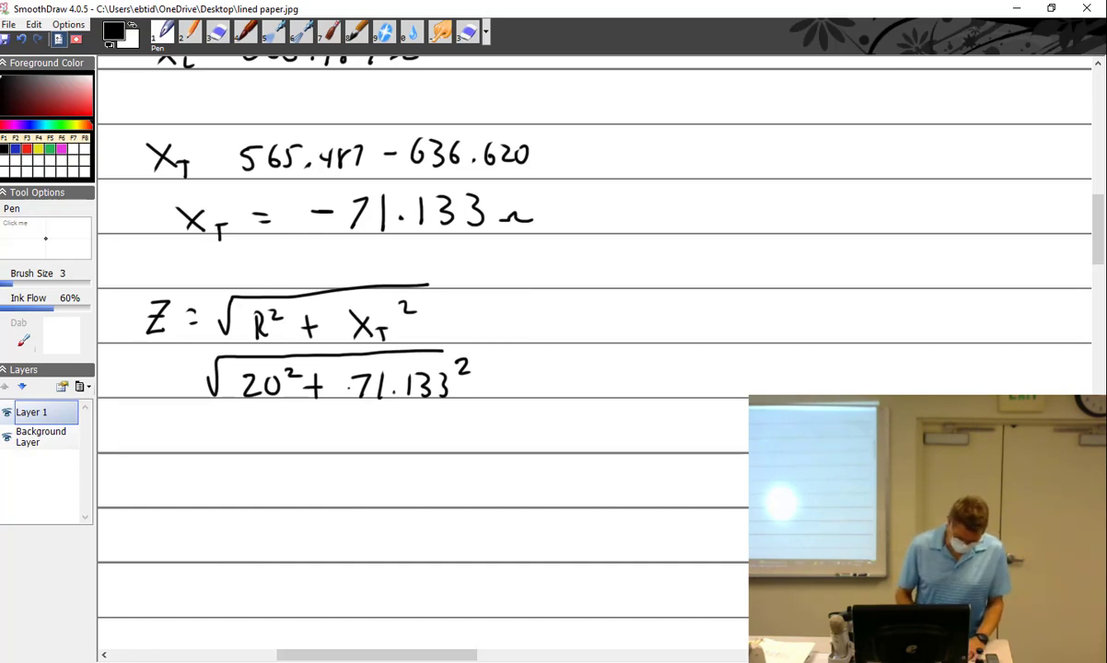
{"action": "mouse_move", "coordinate": [340, 656]}
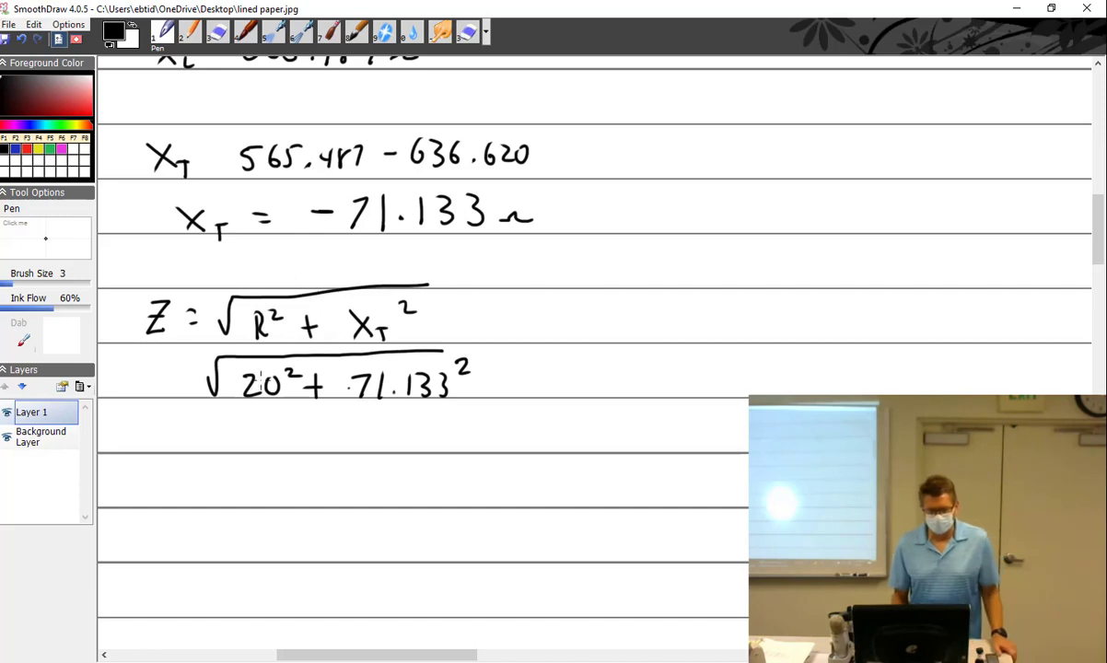
Step: Handwrite Z = 73.891 Ω beneath the square-root substitution
{"action": "mouse_move", "coordinate": [161, 416]}
{"action": "left_mouse_down"}
{"action": "mouse_move", "coordinate": [161, 446]}
{"action": "mouse_move", "coordinate": [169, 432]}
{"action": "mouse_move", "coordinate": [215, 445]}
{"action": "left_mouse_up"}
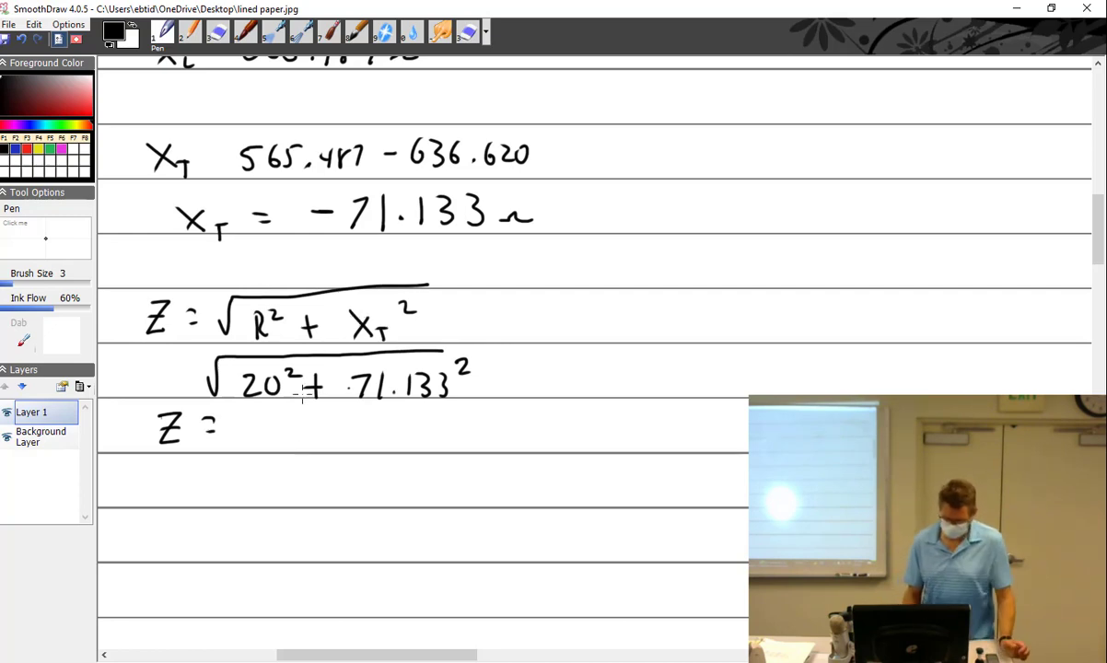
{"action": "mouse_move", "coordinate": [246, 421]}
{"action": "left_mouse_down"}
{"action": "mouse_move", "coordinate": [252, 443]}
{"action": "mouse_move", "coordinate": [269, 444]}
{"action": "left_mouse_up"}
{"action": "left_click", "coordinate": [303, 443]}
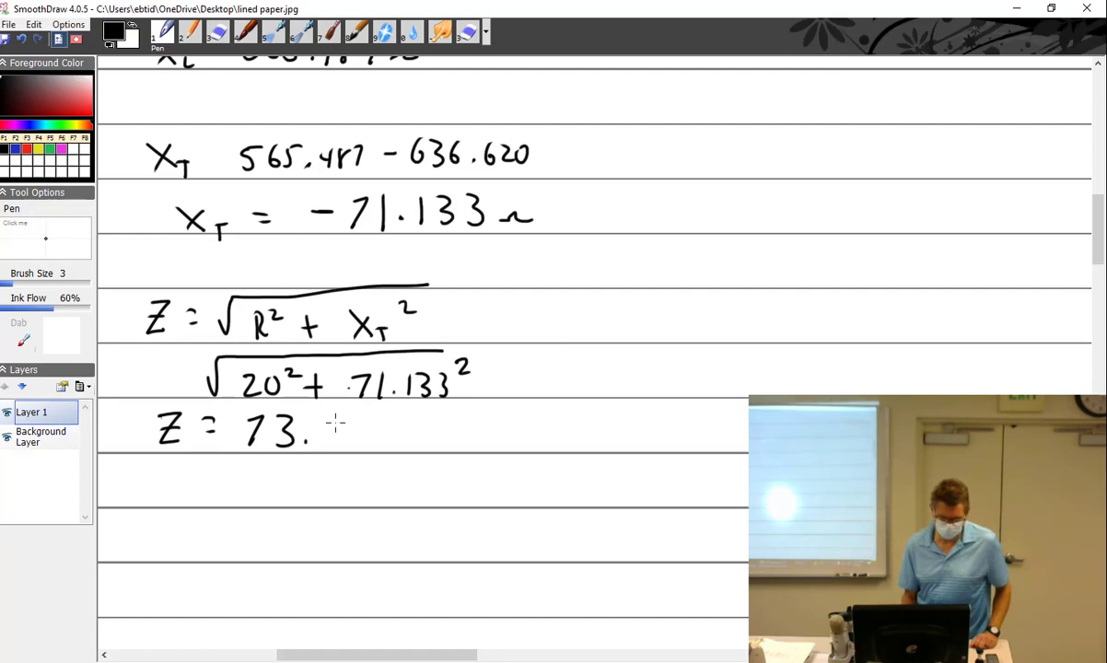
{"action": "mouse_move", "coordinate": [344, 417]}
{"action": "left_mouse_down"}
{"action": "mouse_move", "coordinate": [370, 446]}
{"action": "mouse_move", "coordinate": [393, 448]}
{"action": "left_mouse_up"}
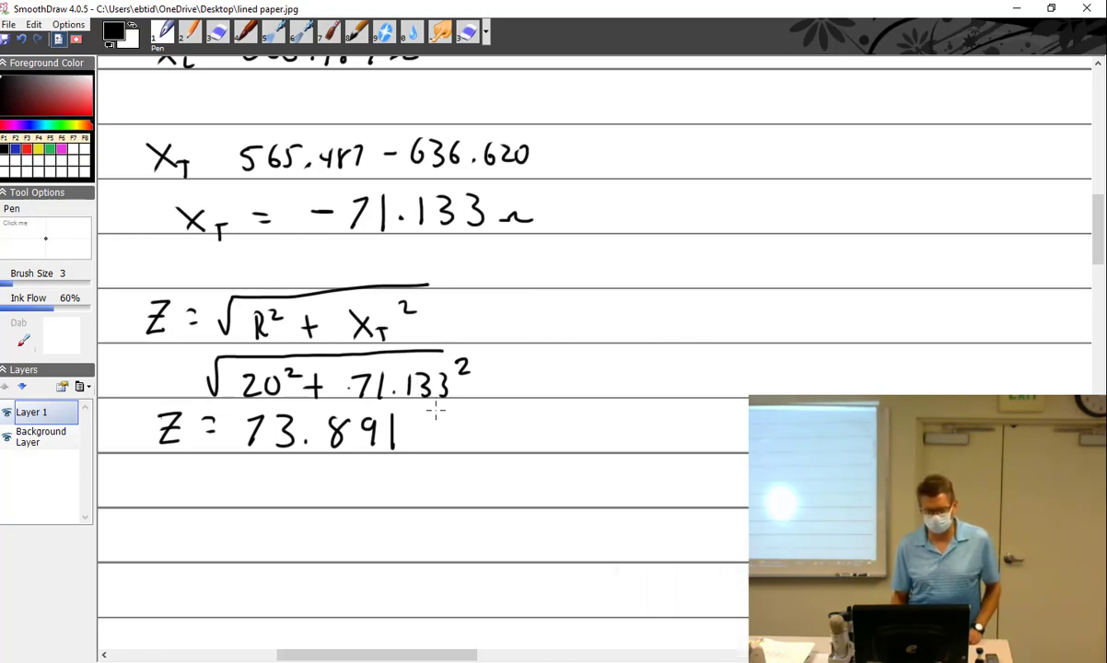
{"action": "left_click_drag", "start_coordinate": [416, 433], "coordinate": [452, 430]}
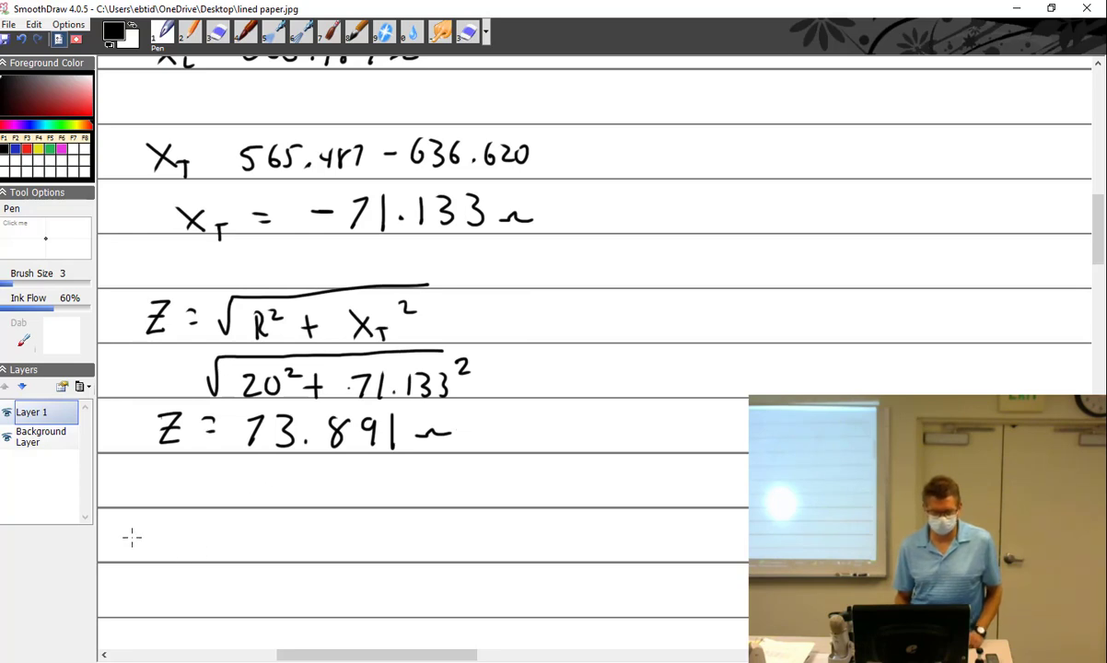
Step: Write the total current formula I_T = E/Z on a new line
{"action": "mouse_move", "coordinate": [146, 533]}
{"action": "left_mouse_down"}
{"action": "mouse_move", "coordinate": [145, 556]}
{"action": "mouse_move", "coordinate": [157, 532]}
{"action": "mouse_move", "coordinate": [155, 558]}
{"action": "mouse_move", "coordinate": [171, 560]}
{"action": "mouse_move", "coordinate": [219, 541]}
{"action": "left_mouse_up"}
{"action": "left_click_drag", "start_coordinate": [207, 550], "coordinate": [221, 550]}
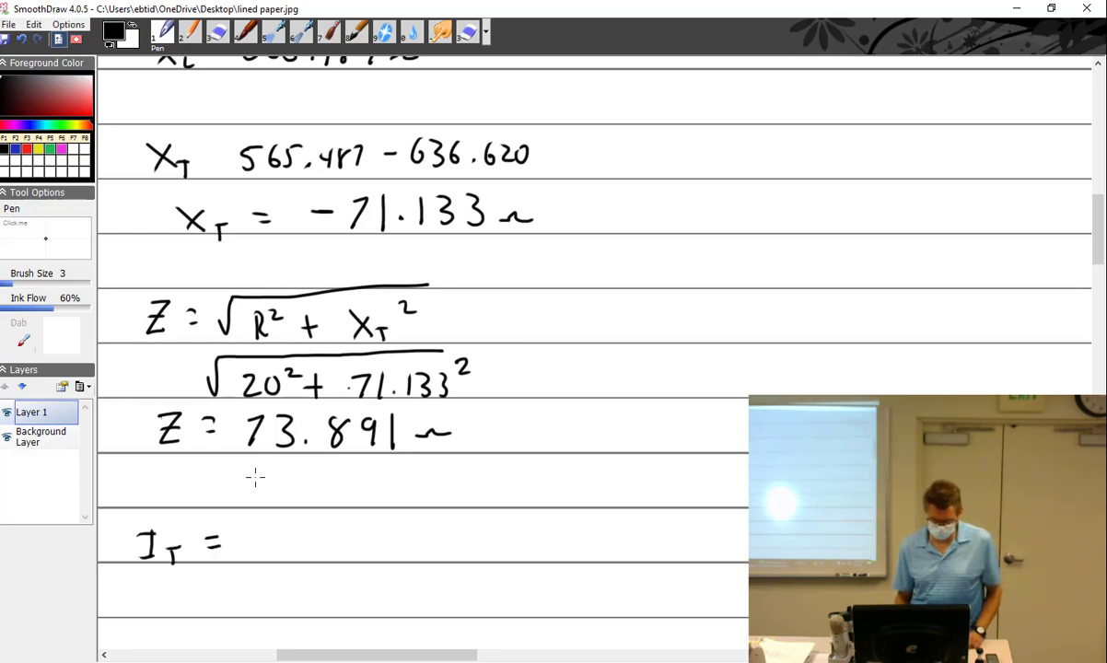
{"action": "left_click_drag", "start_coordinate": [276, 525], "coordinate": [275, 551]}
{"action": "left_click_drag", "start_coordinate": [276, 538], "coordinate": [299, 523]}
{"action": "mouse_move", "coordinate": [274, 551]}
{"action": "left_mouse_down"}
{"action": "mouse_move", "coordinate": [297, 550]}
{"action": "mouse_move", "coordinate": [285, 566]}
{"action": "mouse_move", "coordinate": [293, 582]}
{"action": "left_mouse_up"}
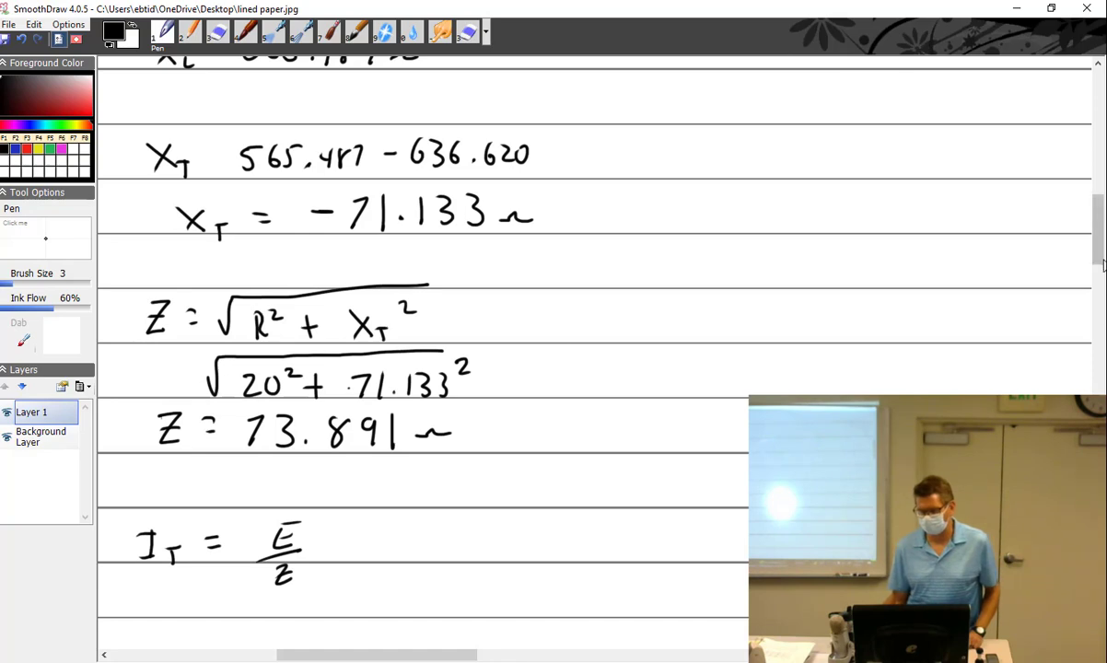
{"action": "left_click_drag", "start_coordinate": [1099, 238], "coordinate": [1101, 269]}
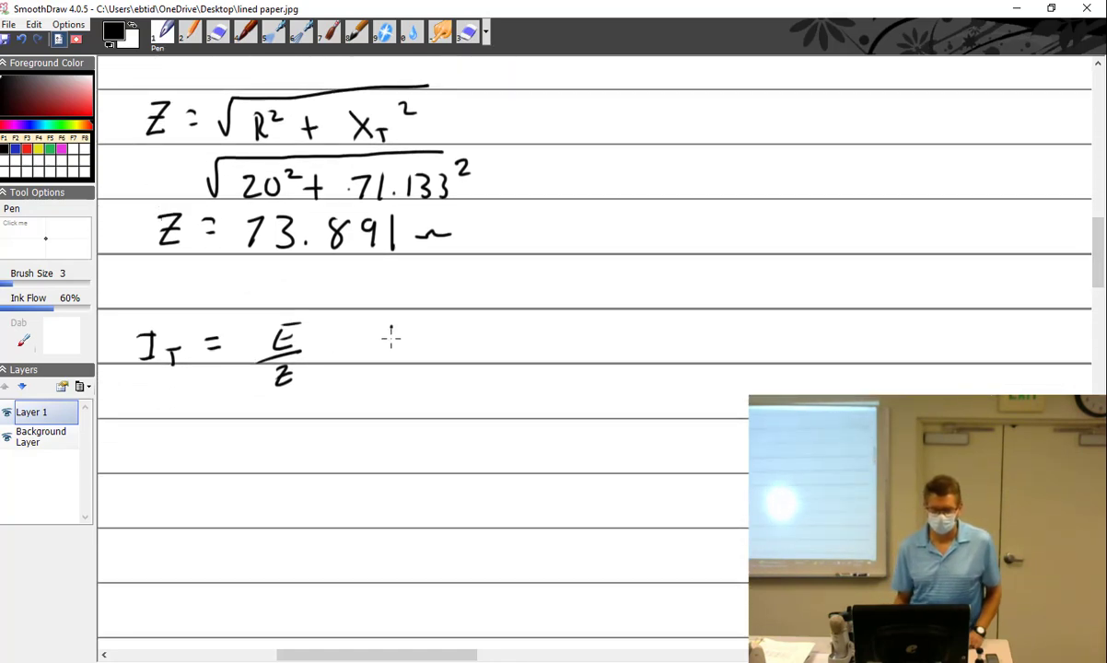
Step: Add 1/73.891 = .0135 A and the underlined 13.5 mA equivalent
{"action": "mouse_move", "coordinate": [391, 327]}
{"action": "left_mouse_down"}
{"action": "mouse_move", "coordinate": [390, 350]}
{"action": "mouse_move", "coordinate": [410, 351]}
{"action": "mouse_move", "coordinate": [378, 367]}
{"action": "mouse_move", "coordinate": [367, 390]}
{"action": "mouse_move", "coordinate": [409, 372]}
{"action": "mouse_move", "coordinate": [422, 388]}
{"action": "left_mouse_up"}
{"action": "left_click", "coordinate": [399, 386]}
{"action": "left_click_drag", "start_coordinate": [441, 368], "coordinate": [442, 388]}
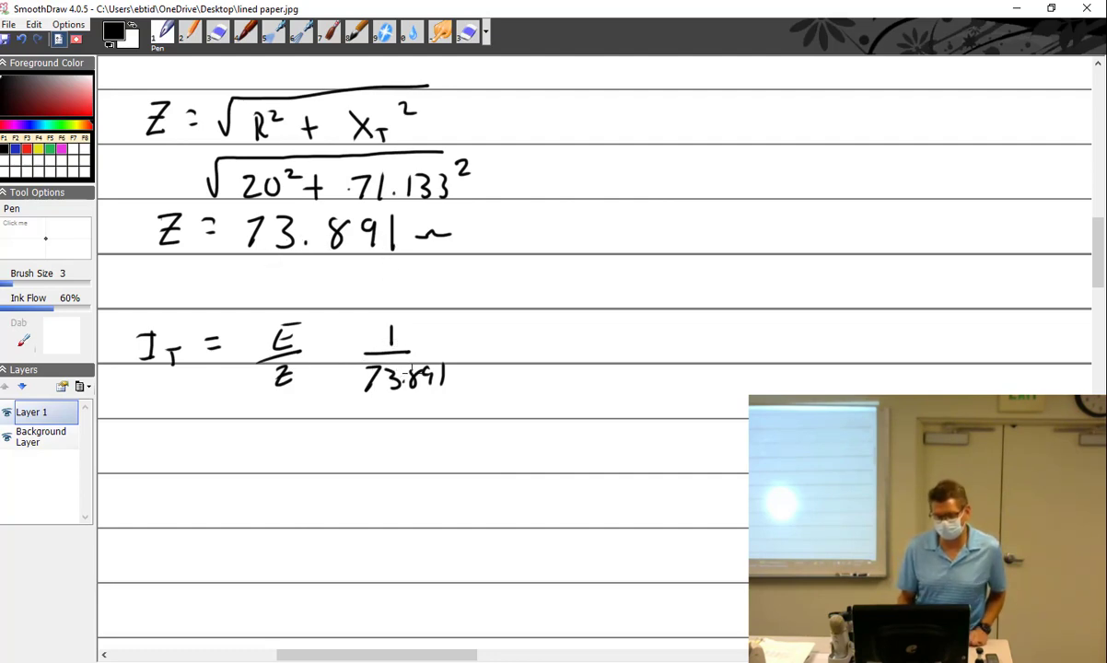
{"action": "left_click_drag", "start_coordinate": [474, 353], "coordinate": [487, 353]}
{"action": "mouse_move", "coordinate": [475, 364]}
{"action": "left_mouse_down"}
{"action": "mouse_move", "coordinate": [553, 365]}
{"action": "mouse_move", "coordinate": [550, 350]}
{"action": "mouse_move", "coordinate": [573, 366]}
{"action": "mouse_move", "coordinate": [614, 367]}
{"action": "mouse_move", "coordinate": [636, 343]}
{"action": "mouse_move", "coordinate": [656, 361]}
{"action": "left_mouse_up"}
{"action": "left_click", "coordinate": [522, 366]}
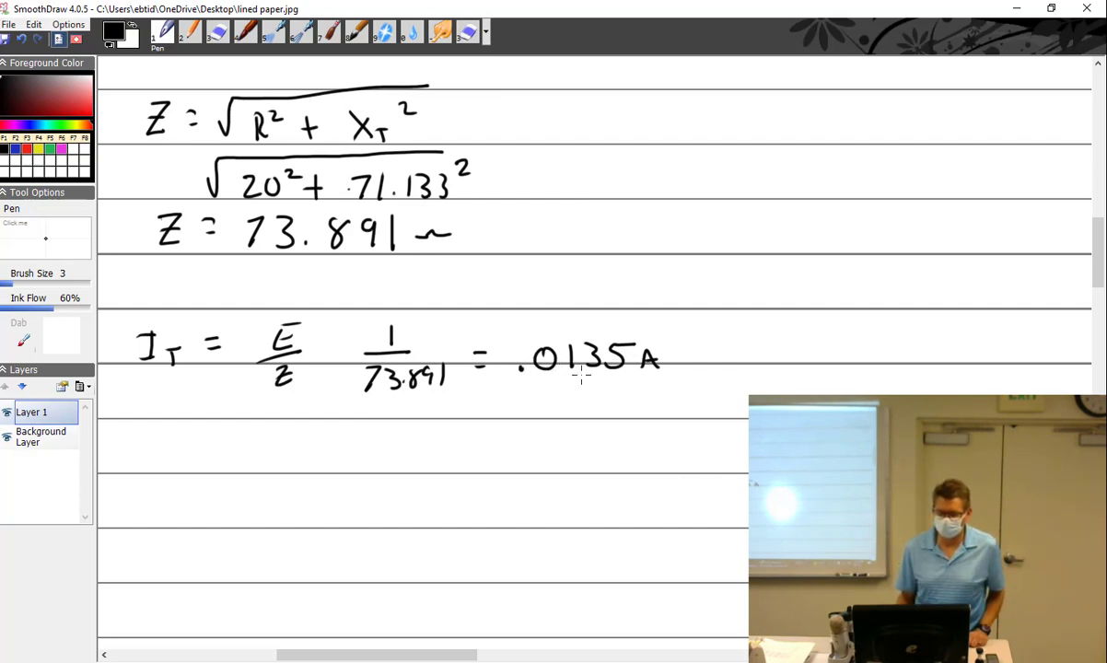
{"action": "mouse_move", "coordinate": [724, 338]}
{"action": "left_mouse_down"}
{"action": "mouse_move", "coordinate": [752, 352]}
{"action": "mouse_move", "coordinate": [771, 330]}
{"action": "mouse_move", "coordinate": [829, 350]}
{"action": "left_mouse_up"}
{"action": "left_click", "coordinate": [748, 353]}
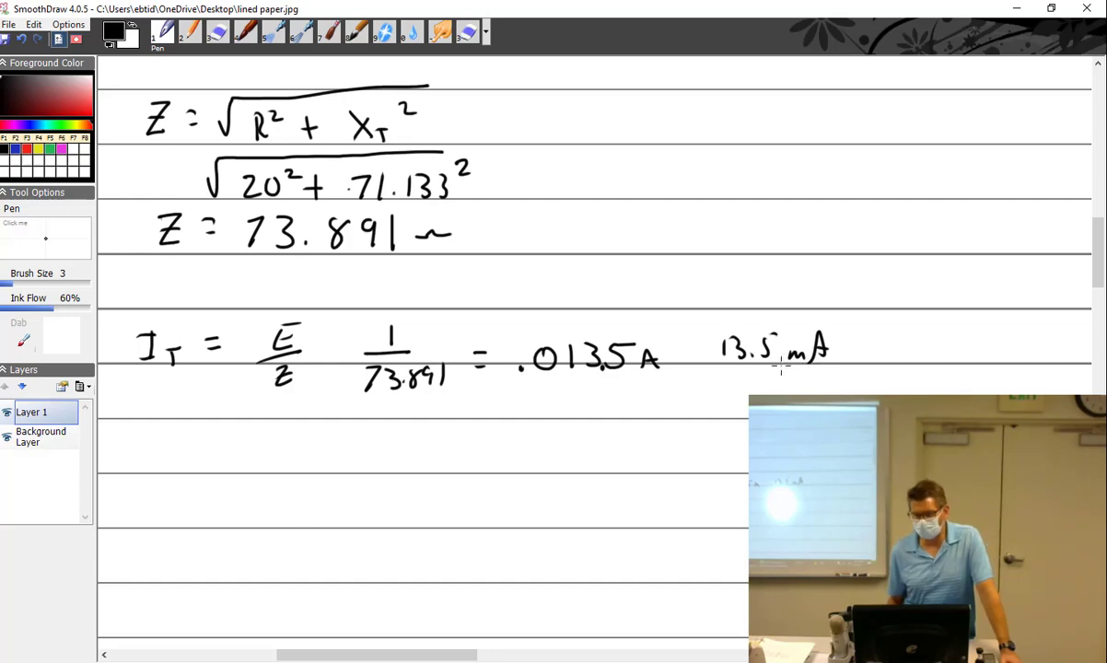
{"action": "left_click_drag", "start_coordinate": [757, 371], "coordinate": [814, 365]}
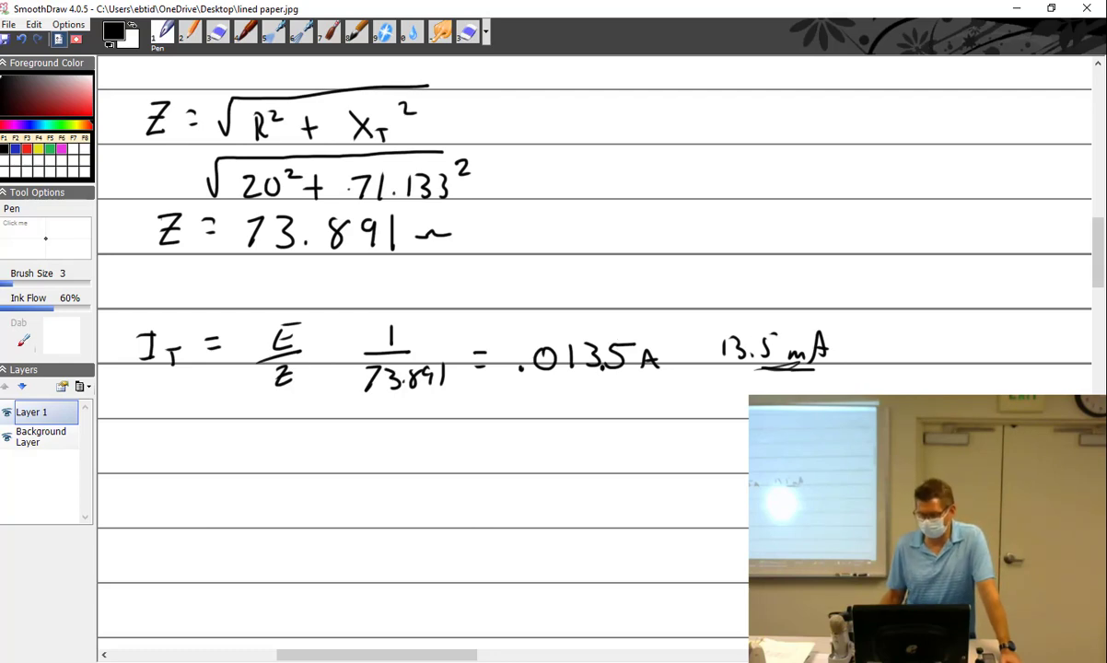
Step: Label three new lines E_R, E_L and E_C below the current calculation
{"action": "scroll", "coordinate": [595, 323], "scroll_direction": "down", "scroll_amount": 3}
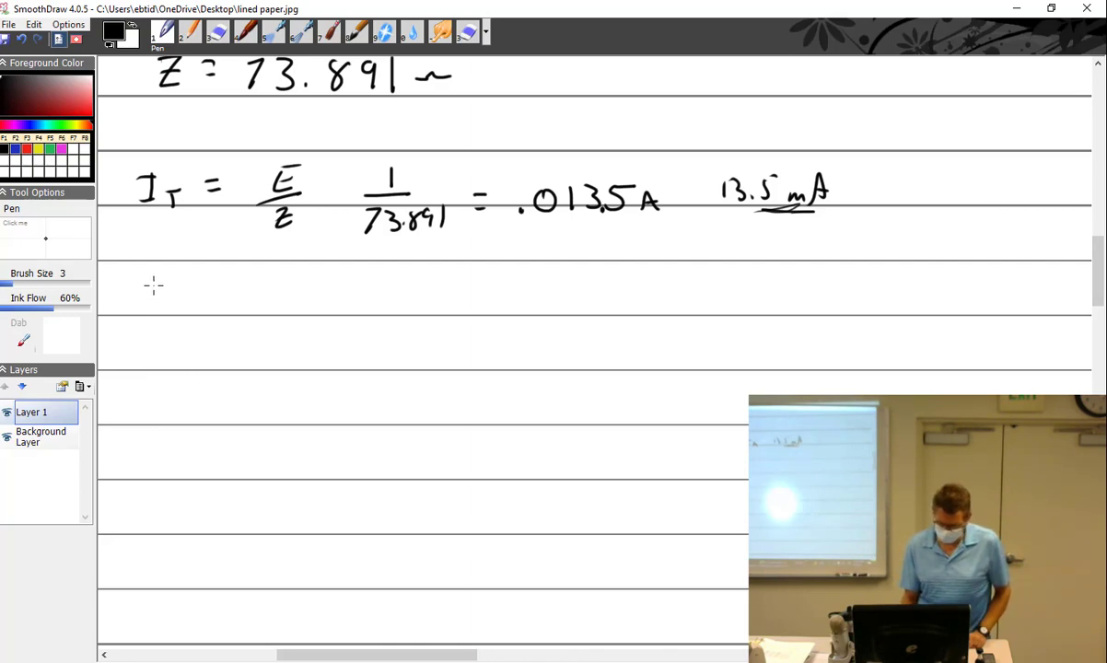
{"action": "mouse_move", "coordinate": [152, 287]}
{"action": "left_mouse_down"}
{"action": "mouse_move", "coordinate": [142, 308]}
{"action": "mouse_move", "coordinate": [168, 309]}
{"action": "left_mouse_up"}
{"action": "left_click_drag", "start_coordinate": [152, 282], "coordinate": [167, 279]}
{"action": "left_click_drag", "start_coordinate": [145, 294], "coordinate": [158, 295]}
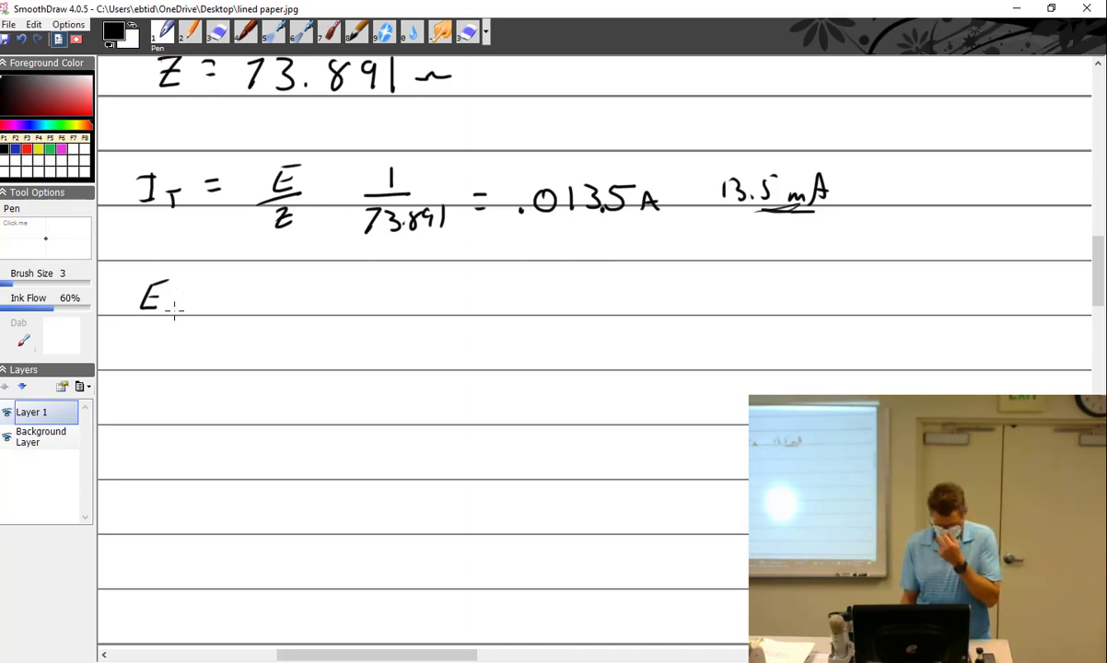
{"action": "mouse_move", "coordinate": [170, 295]}
{"action": "left_mouse_down"}
{"action": "mouse_move", "coordinate": [170, 317]}
{"action": "mouse_move", "coordinate": [188, 315]}
{"action": "left_mouse_up"}
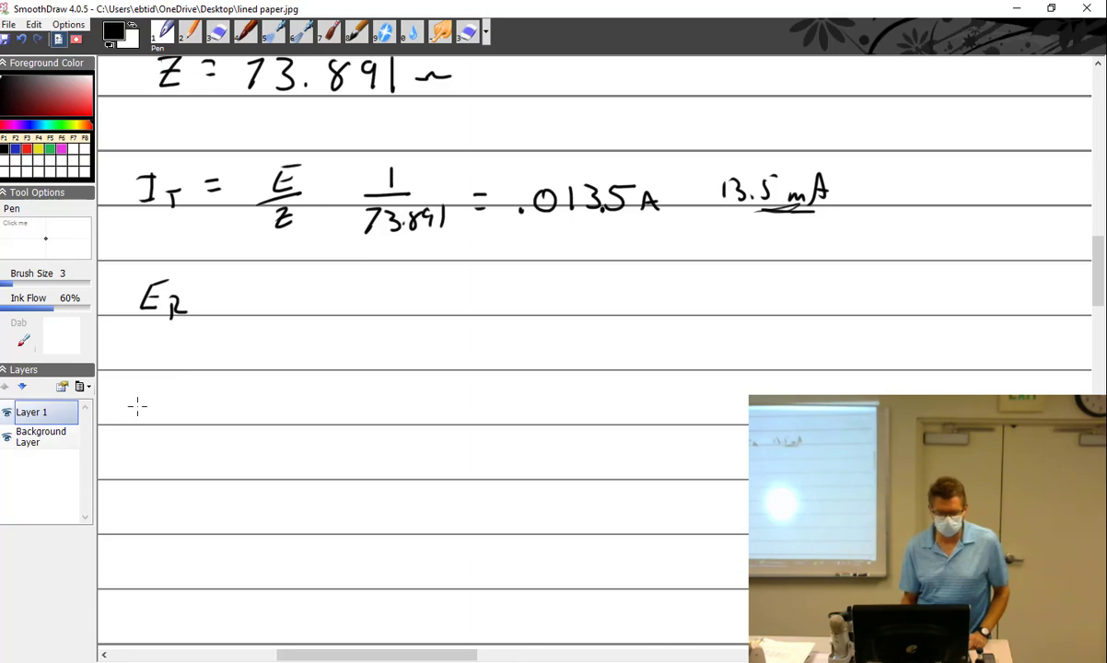
{"action": "mouse_move", "coordinate": [141, 395]}
{"action": "left_mouse_down"}
{"action": "mouse_move", "coordinate": [157, 419]}
{"action": "mouse_move", "coordinate": [159, 392]}
{"action": "left_mouse_up"}
{"action": "left_click_drag", "start_coordinate": [136, 407], "coordinate": [175, 424]}
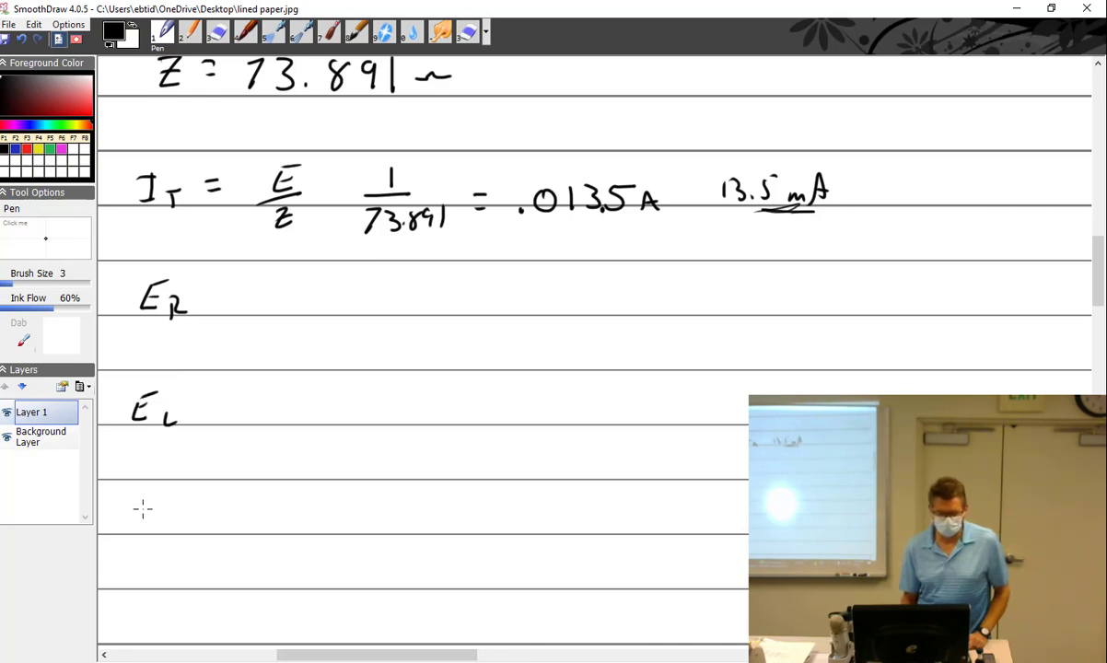
{"action": "mouse_move", "coordinate": [140, 500]}
{"action": "left_mouse_down"}
{"action": "mouse_move", "coordinate": [147, 517]}
{"action": "mouse_move", "coordinate": [151, 498]}
{"action": "mouse_move", "coordinate": [176, 522]}
{"action": "left_mouse_up"}
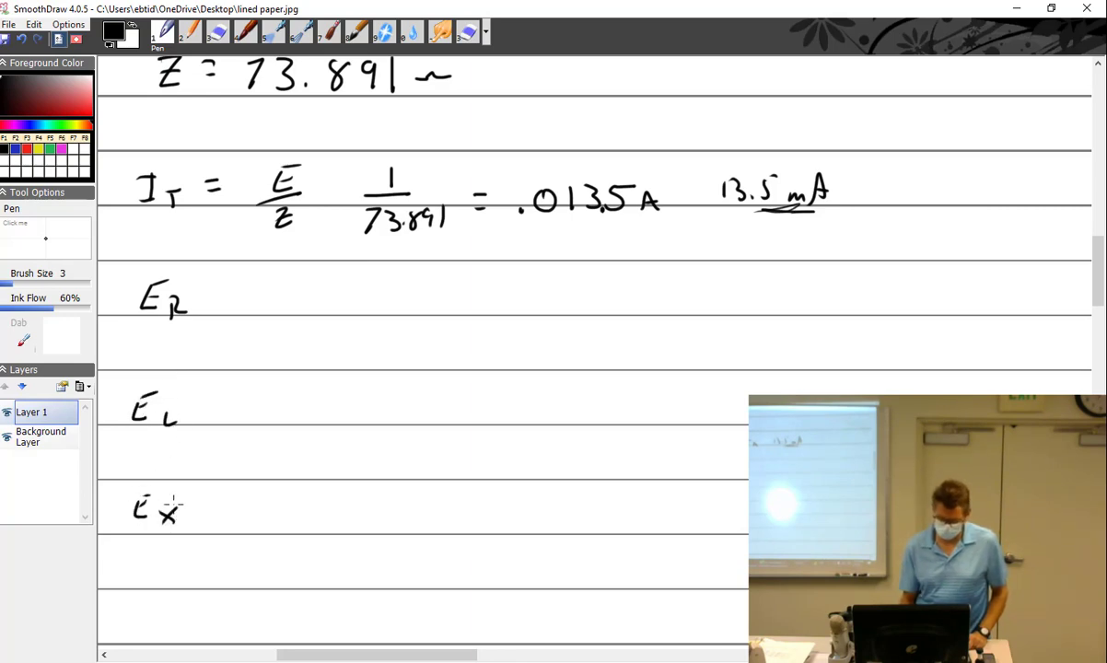
Step: Write = I × R after E_R and = I × X_L after E_L
{"action": "left_click_drag", "start_coordinate": [221, 294], "coordinate": [234, 304]}
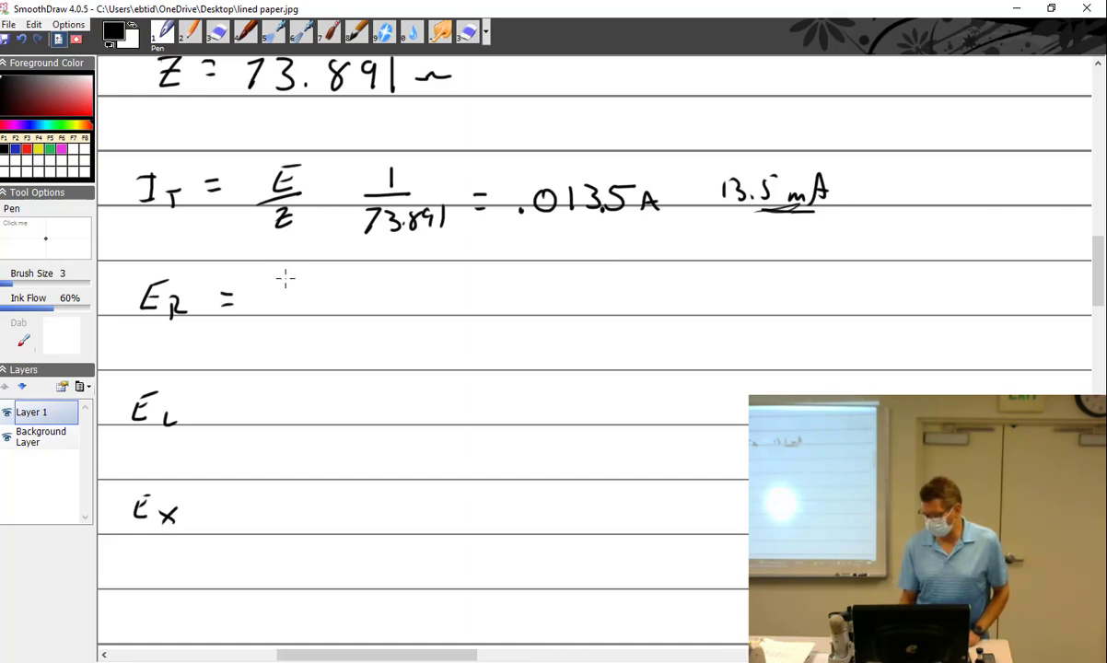
{"action": "left_click_drag", "start_coordinate": [275, 282], "coordinate": [283, 302]}
{"action": "left_click_drag", "start_coordinate": [296, 292], "coordinate": [338, 293]}
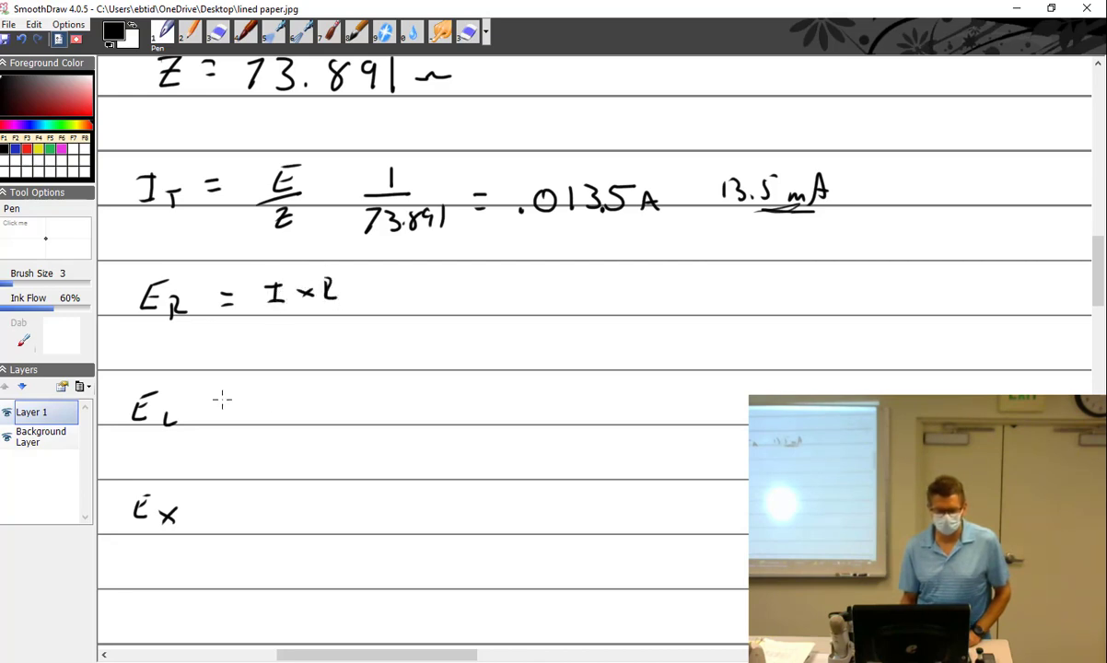
{"action": "left_click_drag", "start_coordinate": [219, 399], "coordinate": [228, 399]}
{"action": "mouse_move", "coordinate": [218, 404]}
{"action": "left_mouse_down"}
{"action": "mouse_move", "coordinate": [267, 415]}
{"action": "mouse_move", "coordinate": [276, 395]}
{"action": "left_mouse_up"}
{"action": "left_click_drag", "start_coordinate": [259, 416], "coordinate": [310, 406]}
{"action": "mouse_move", "coordinate": [308, 398]}
{"action": "left_mouse_down"}
{"action": "mouse_move", "coordinate": [302, 409]}
{"action": "mouse_move", "coordinate": [366, 414]}
{"action": "left_mouse_up"}
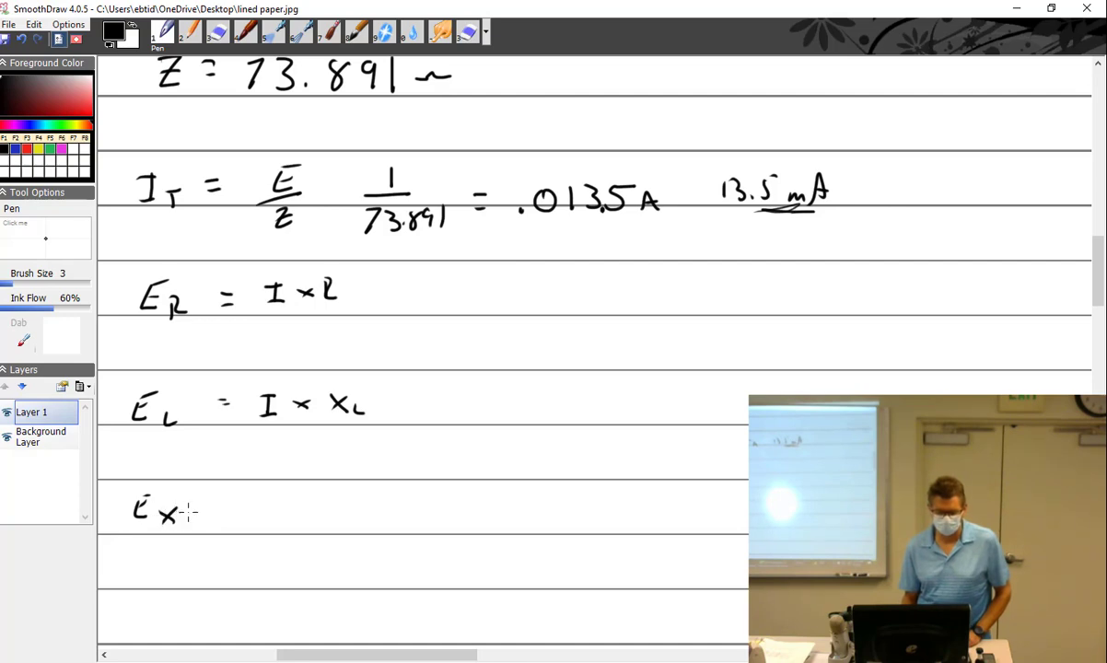
Step: Complete the capacitor formula as E_C = I × X_C
{"action": "mouse_move", "coordinate": [162, 509]}
{"action": "left_mouse_down"}
{"action": "mouse_move", "coordinate": [175, 519]}
{"action": "mouse_move", "coordinate": [231, 512]}
{"action": "left_mouse_up"}
{"action": "mouse_move", "coordinate": [265, 500]}
{"action": "left_mouse_down"}
{"action": "mouse_move", "coordinate": [265, 519]}
{"action": "mouse_move", "coordinate": [273, 498]}
{"action": "left_mouse_up"}
{"action": "left_click_drag", "start_coordinate": [259, 520], "coordinate": [297, 515]}
{"action": "mouse_move", "coordinate": [297, 506]}
{"action": "left_mouse_down"}
{"action": "mouse_move", "coordinate": [336, 509]}
{"action": "mouse_move", "coordinate": [336, 494]}
{"action": "mouse_move", "coordinate": [371, 522]}
{"action": "left_mouse_up"}
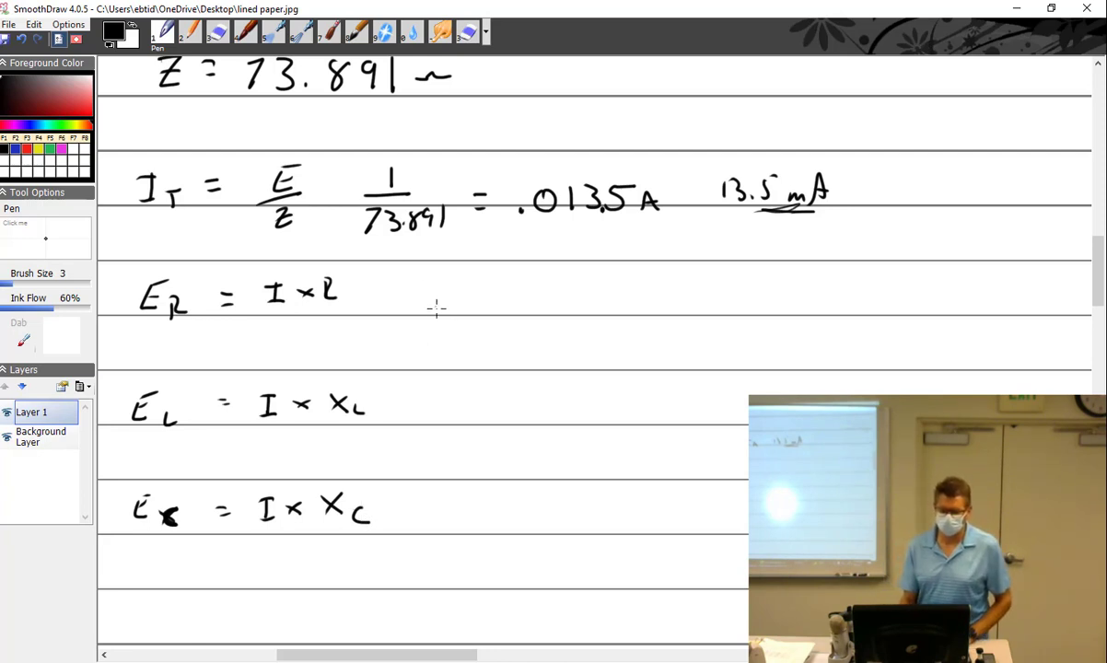
{"action": "left_click", "coordinate": [435, 308]}
Step: Write .0135 × 20 beside E_R and .0135 × 565.49 beside E_L
{"action": "left_click_drag", "start_coordinate": [466, 293], "coordinate": [484, 310]}
{"action": "mouse_move", "coordinate": [494, 293]}
{"action": "left_mouse_down"}
{"action": "mouse_move", "coordinate": [514, 285]}
{"action": "mouse_move", "coordinate": [555, 308]}
{"action": "mouse_move", "coordinate": [536, 309]}
{"action": "left_mouse_up"}
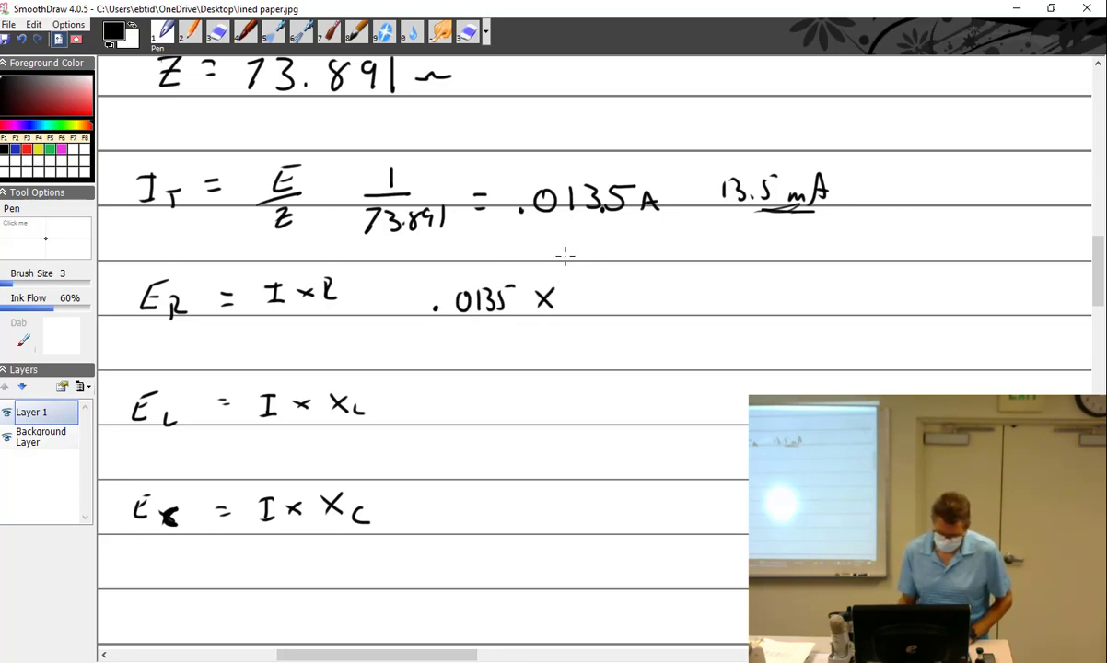
{"action": "mouse_move", "coordinate": [572, 288]}
{"action": "left_mouse_down"}
{"action": "mouse_move", "coordinate": [590, 307]}
{"action": "mouse_move", "coordinate": [606, 287]}
{"action": "left_mouse_up"}
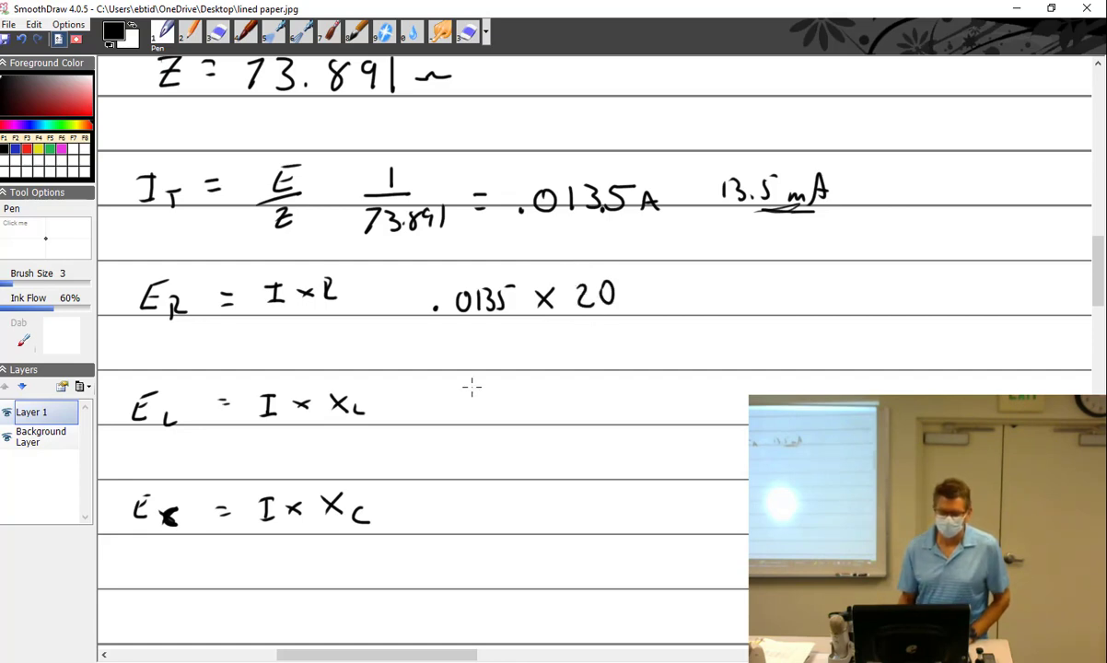
{"action": "left_click", "coordinate": [450, 412]}
{"action": "left_click_drag", "start_coordinate": [468, 399], "coordinate": [477, 414]}
{"action": "left_click_drag", "start_coordinate": [484, 400], "coordinate": [487, 415]}
{"action": "mouse_move", "coordinate": [508, 399]}
{"action": "left_mouse_down"}
{"action": "mouse_move", "coordinate": [504, 414]}
{"action": "mouse_move", "coordinate": [516, 394]}
{"action": "left_mouse_up"}
{"action": "mouse_move", "coordinate": [529, 397]}
{"action": "left_mouse_down"}
{"action": "mouse_move", "coordinate": [548, 416]}
{"action": "mouse_move", "coordinate": [528, 416]}
{"action": "left_mouse_up"}
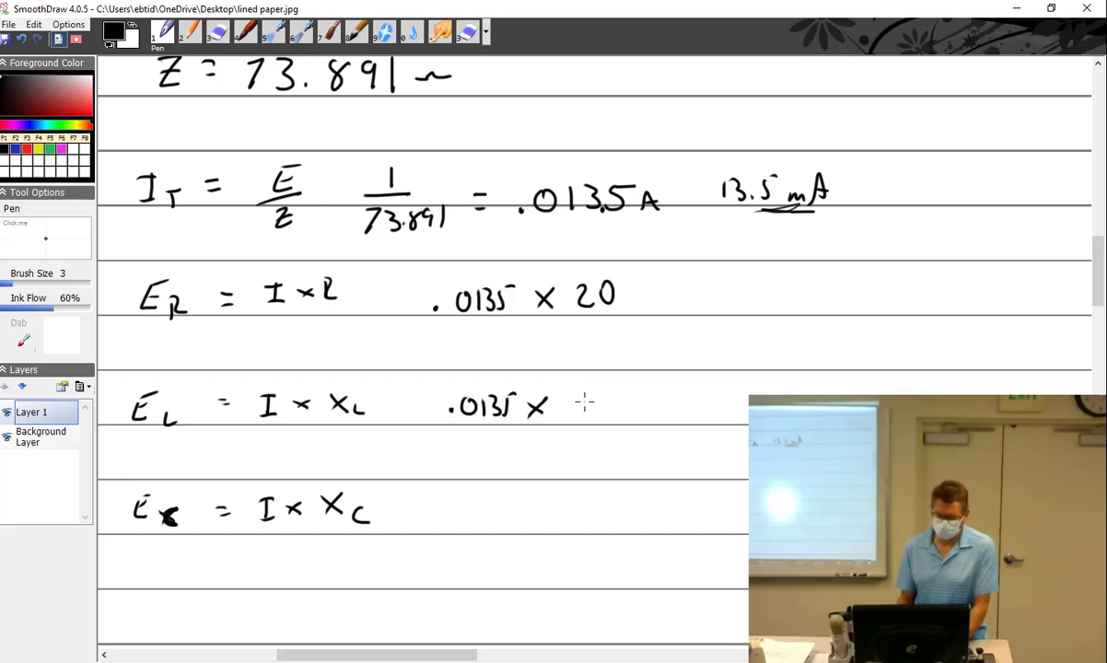
{"action": "mouse_move", "coordinate": [583, 395]}
{"action": "left_mouse_down"}
{"action": "mouse_move", "coordinate": [578, 415]}
{"action": "mouse_move", "coordinate": [660, 403]}
{"action": "mouse_move", "coordinate": [669, 417]}
{"action": "left_mouse_up"}
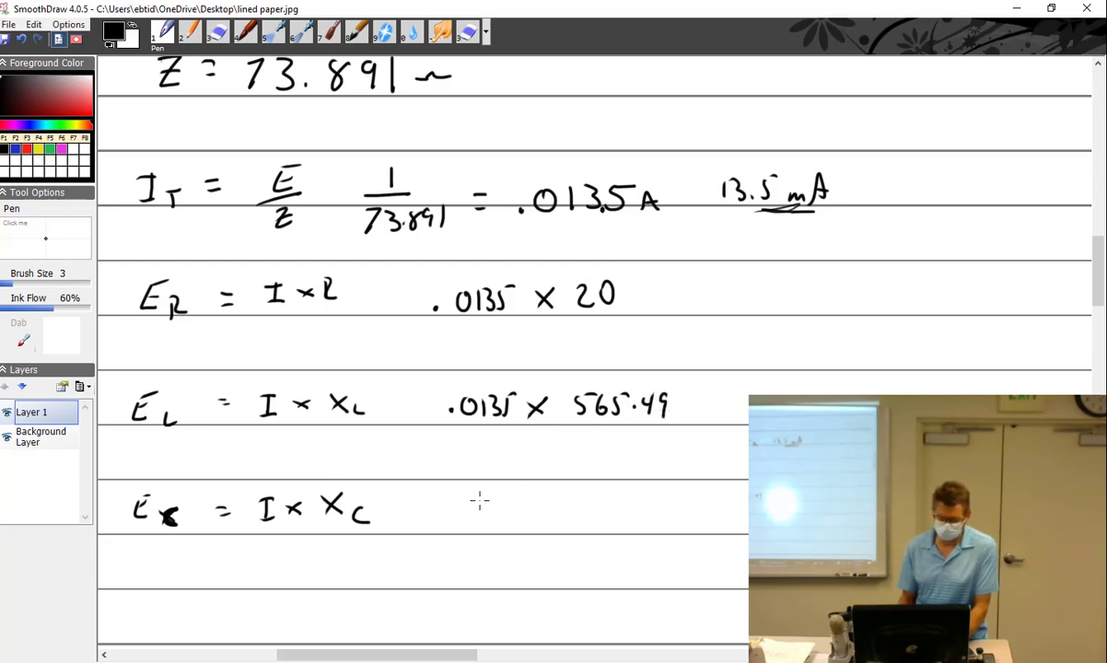
Step: Write .0135 × 636.62 beside the E_C formula
{"action": "left_click", "coordinate": [445, 515]}
{"action": "left_click_drag", "start_coordinate": [468, 500], "coordinate": [473, 522]}
{"action": "mouse_move", "coordinate": [482, 504]}
{"action": "left_mouse_down"}
{"action": "mouse_move", "coordinate": [485, 521]}
{"action": "mouse_move", "coordinate": [498, 521]}
{"action": "left_mouse_up"}
{"action": "left_click_drag", "start_coordinate": [504, 503], "coordinate": [551, 520]}
{"action": "mouse_move", "coordinate": [551, 505]}
{"action": "left_mouse_down"}
{"action": "mouse_move", "coordinate": [535, 520]}
{"action": "mouse_move", "coordinate": [660, 521]}
{"action": "left_mouse_up"}
{"action": "left_click", "coordinate": [624, 521]}
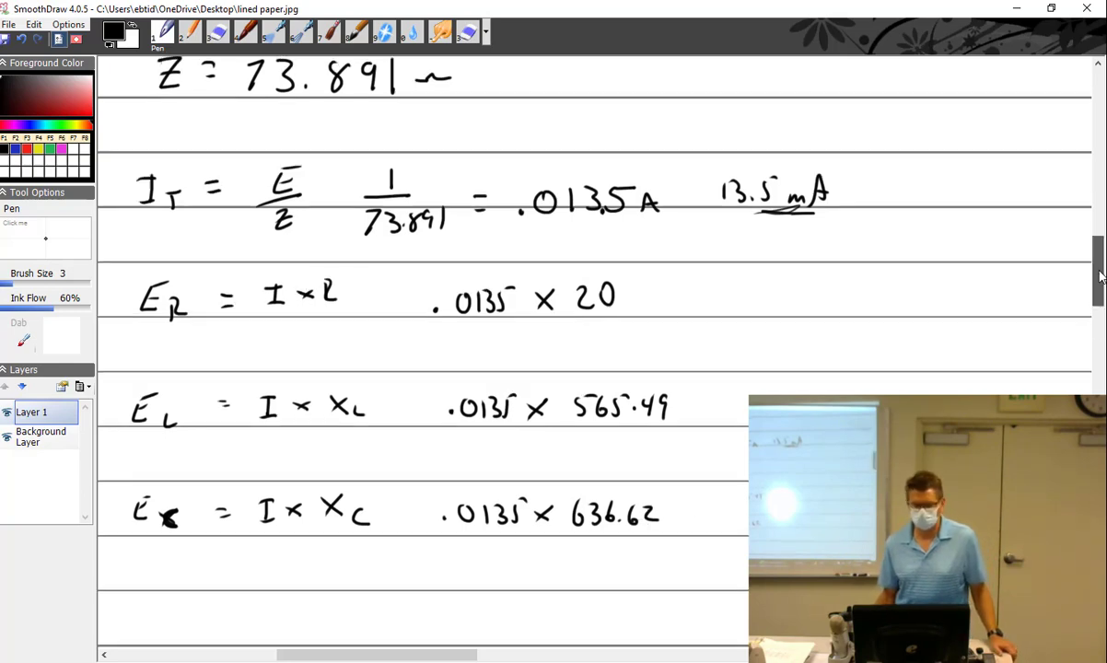
{"action": "mouse_move", "coordinate": [1099, 278]}
{"action": "left_mouse_down"}
{"action": "mouse_move", "coordinate": [1096, 237]}
{"action": "mouse_move", "coordinate": [1100, 291]}
{"action": "left_mouse_up"}
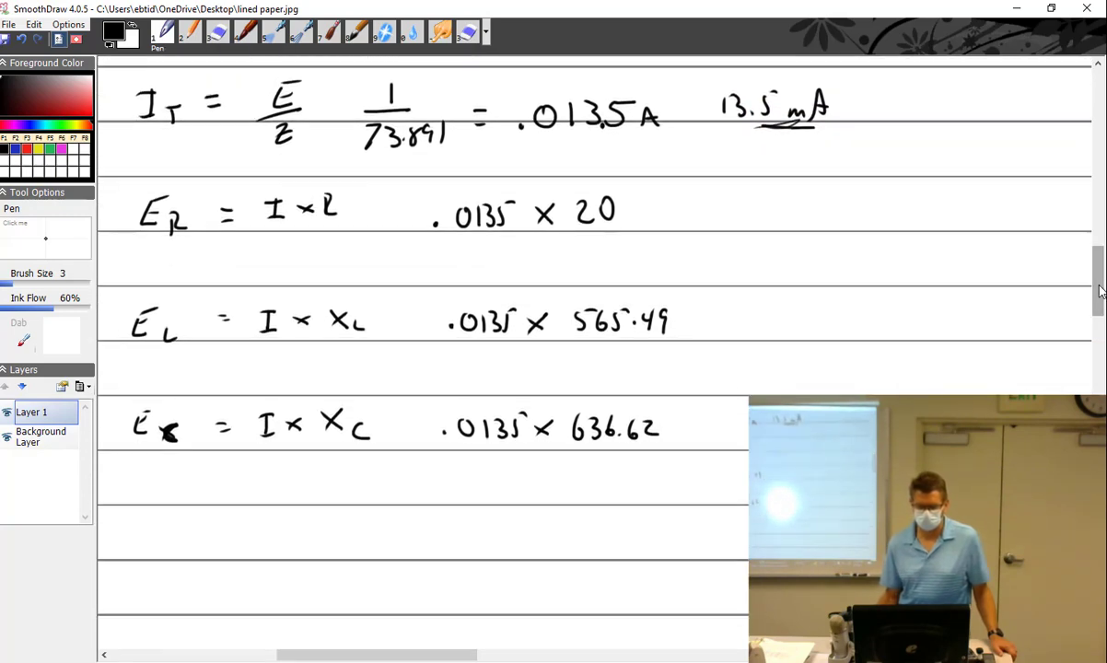
Step: Correct the reactance to 565.487 and add equals signs after all three substitutions
{"action": "mouse_move", "coordinate": [666, 312]}
{"action": "left_mouse_down"}
{"action": "mouse_move", "coordinate": [662, 333]}
{"action": "mouse_move", "coordinate": [672, 322]}
{"action": "mouse_move", "coordinate": [680, 333]}
{"action": "left_mouse_up"}
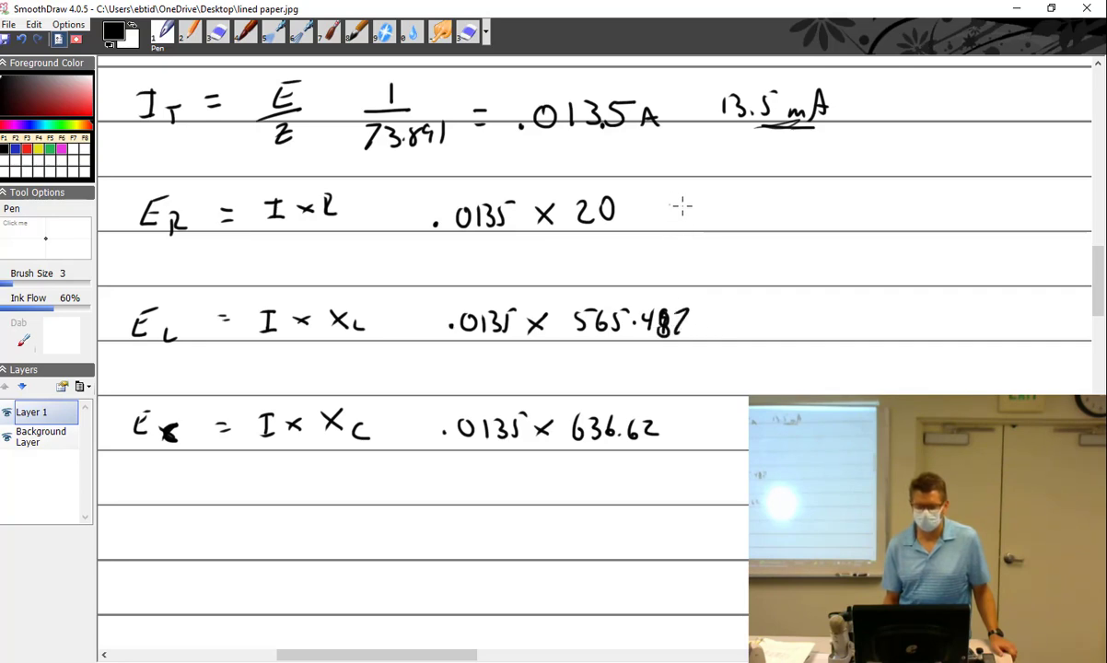
{"action": "left_click_drag", "start_coordinate": [672, 208], "coordinate": [683, 207]}
{"action": "left_click_drag", "start_coordinate": [672, 219], "coordinate": [684, 217]}
{"action": "left_click_drag", "start_coordinate": [714, 313], "coordinate": [728, 320]}
{"action": "left_click_drag", "start_coordinate": [696, 418], "coordinate": [712, 424]}
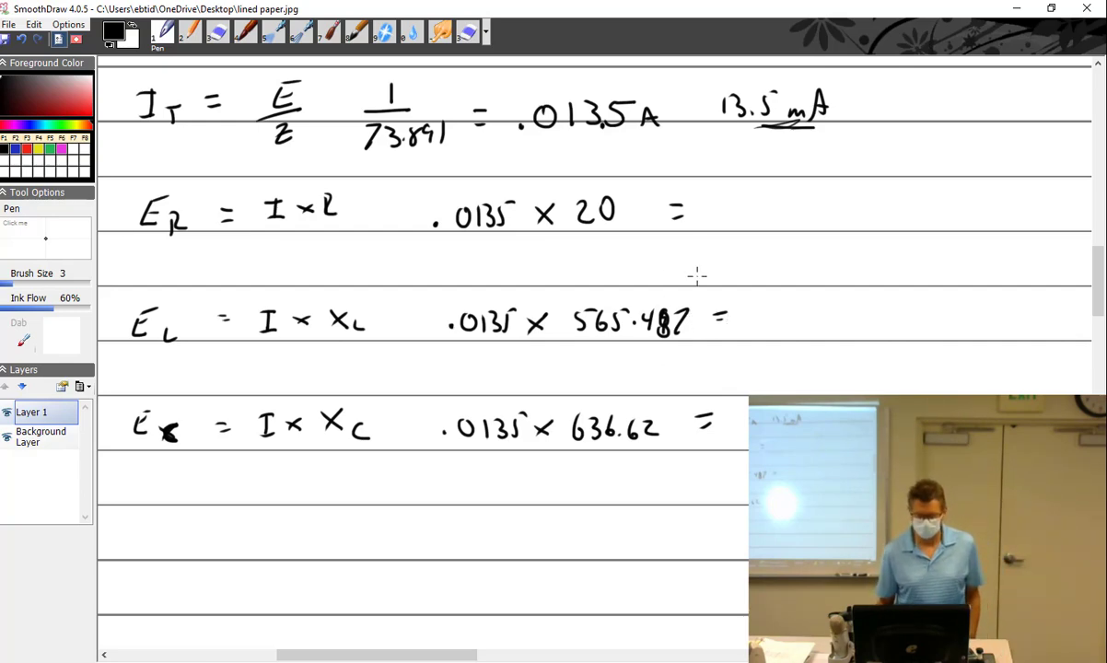
Step: Write the results .27 V for E_R and 7.633 V for E_L, undoing a stray stroke
{"action": "left_click", "coordinate": [725, 219]}
{"action": "mouse_move", "coordinate": [738, 200]}
{"action": "left_mouse_down"}
{"action": "mouse_move", "coordinate": [753, 224]}
{"action": "mouse_move", "coordinate": [771, 215]}
{"action": "left_mouse_up"}
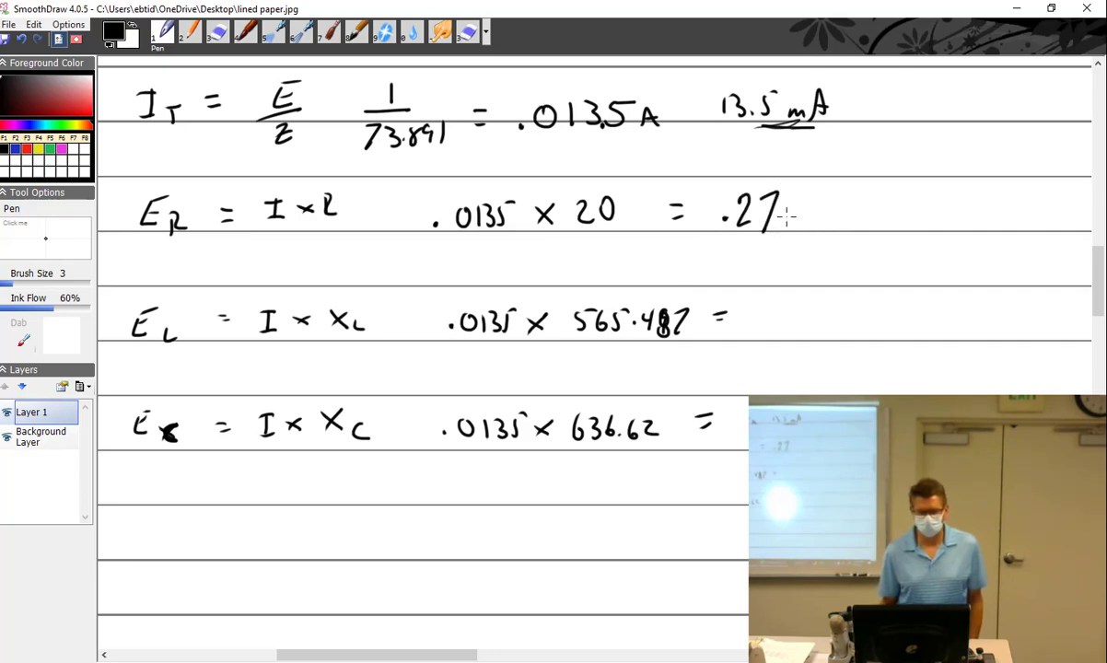
{"action": "left_click_drag", "start_coordinate": [787, 212], "coordinate": [804, 210]}
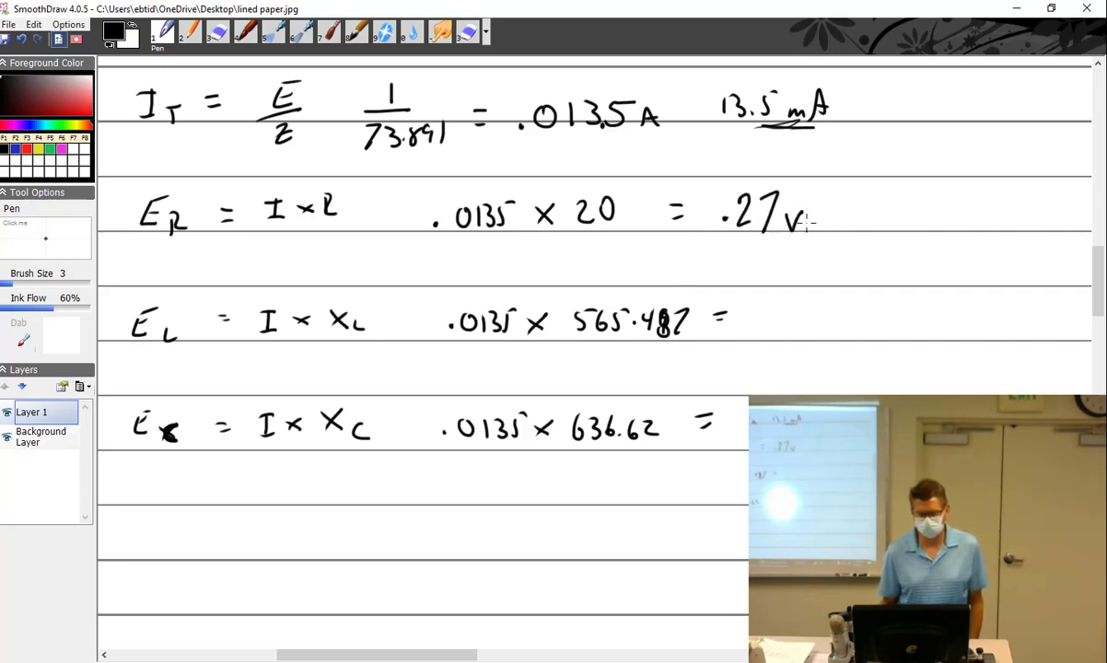
{"action": "mouse_move", "coordinate": [772, 310]}
{"action": "left_mouse_down"}
{"action": "mouse_move", "coordinate": [838, 310]}
{"action": "mouse_move", "coordinate": [845, 330]}
{"action": "mouse_move", "coordinate": [880, 310]}
{"action": "left_mouse_up"}
{"action": "left_click", "coordinate": [784, 322]}
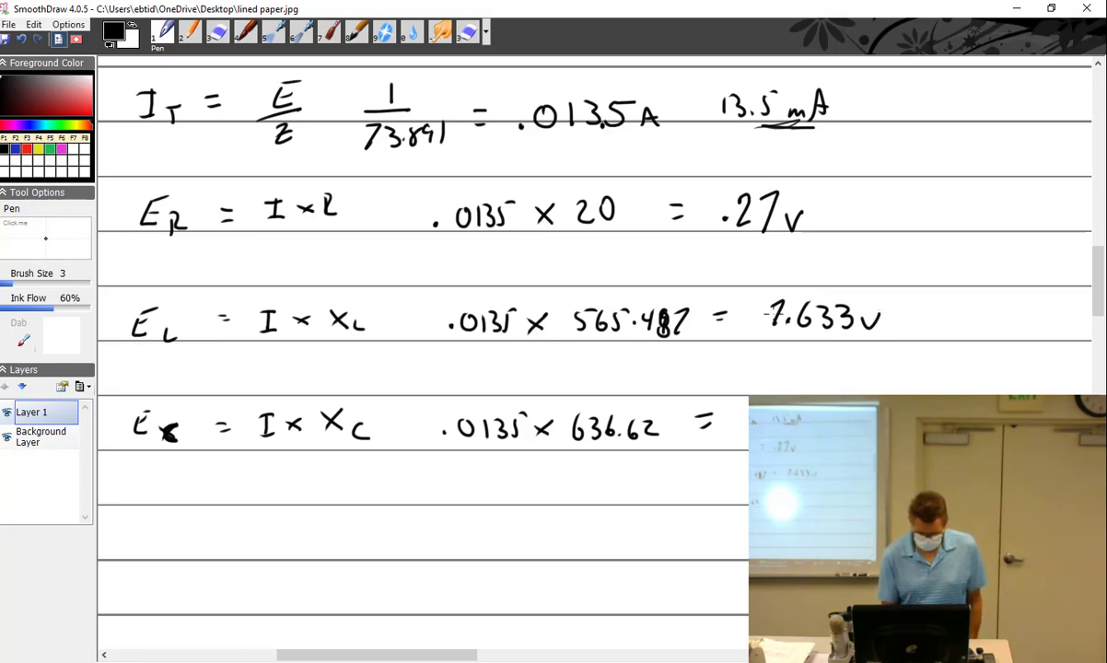
{"action": "left_click_drag", "start_coordinate": [764, 314], "coordinate": [771, 314]}
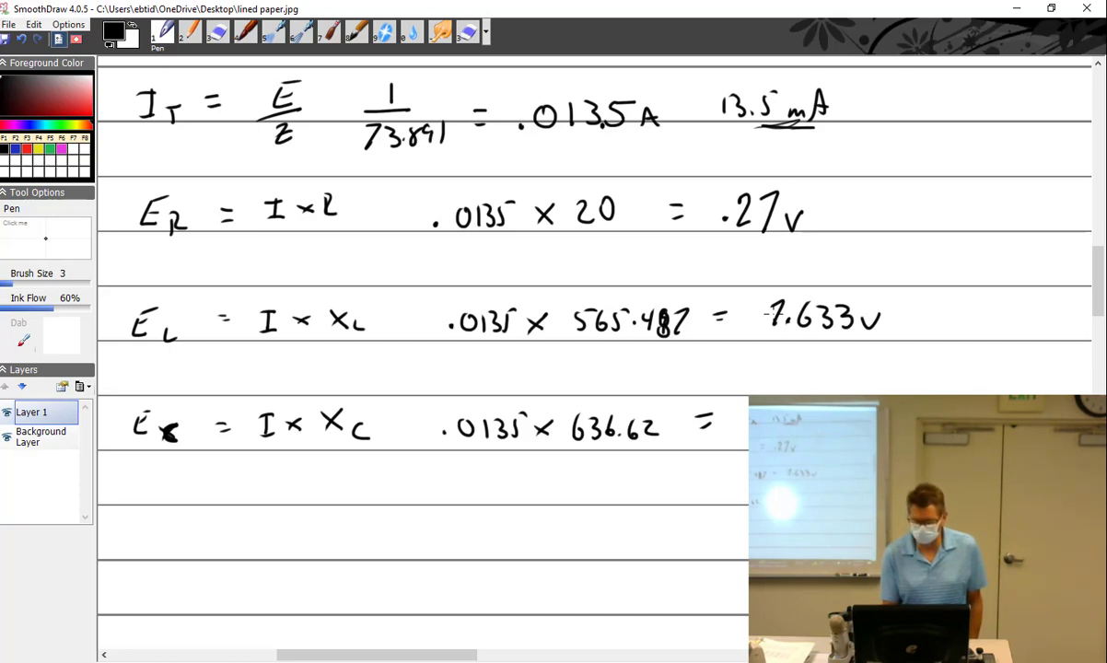
{"action": "key", "text": "ctrl+z"}
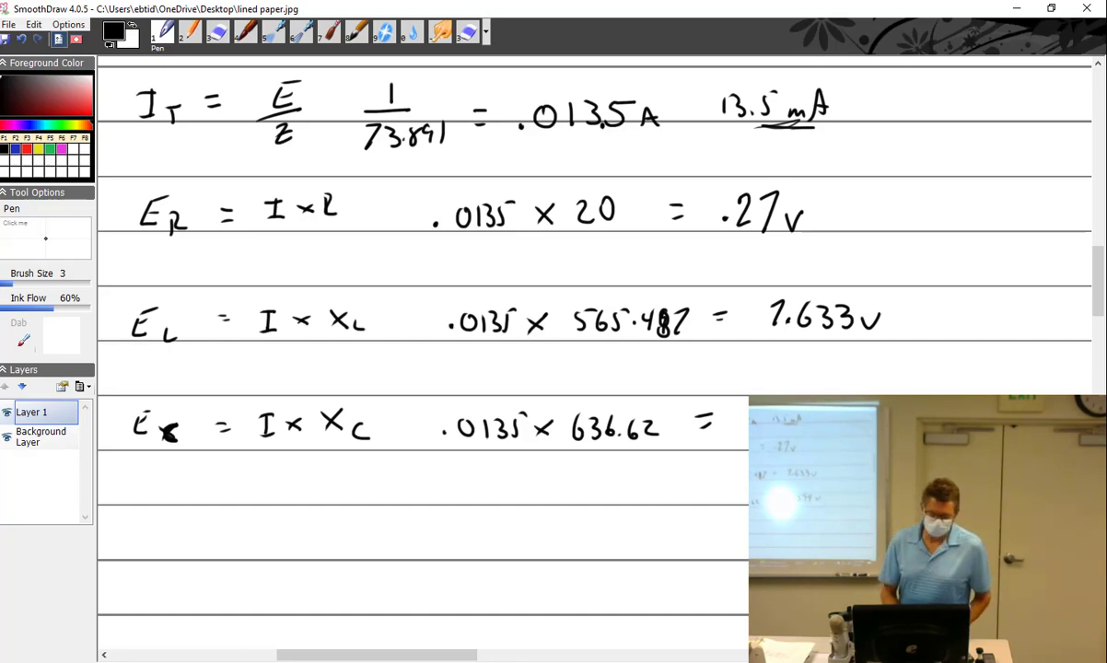
Step: Write a PF line as I² × R with .0135² × 20 = substituted
{"action": "mouse_move", "coordinate": [138, 520]}
{"action": "left_mouse_down"}
{"action": "mouse_move", "coordinate": [138, 553]}
{"action": "mouse_move", "coordinate": [139, 539]}
{"action": "mouse_move", "coordinate": [170, 553]}
{"action": "left_mouse_up"}
{"action": "mouse_move", "coordinate": [170, 522]}
{"action": "left_mouse_down"}
{"action": "mouse_move", "coordinate": [185, 522]}
{"action": "mouse_move", "coordinate": [183, 534]}
{"action": "left_mouse_up"}
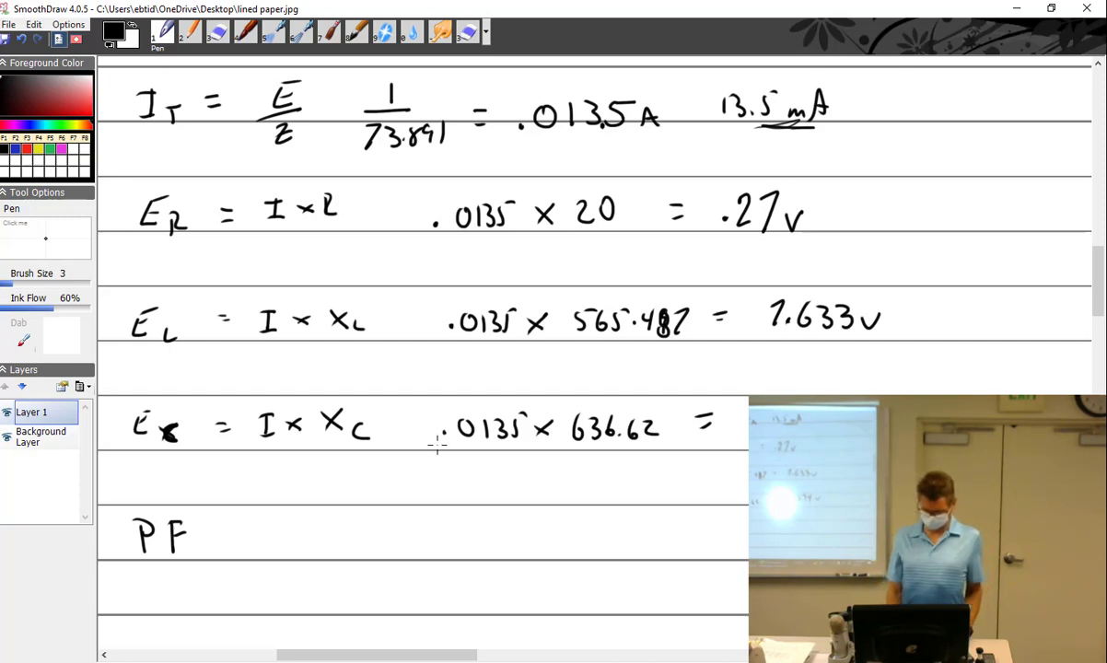
{"action": "mouse_move", "coordinate": [251, 529]}
{"action": "left_mouse_down"}
{"action": "mouse_move", "coordinate": [250, 553]}
{"action": "mouse_move", "coordinate": [260, 527]}
{"action": "mouse_move", "coordinate": [261, 553]}
{"action": "mouse_move", "coordinate": [282, 541]}
{"action": "mouse_move", "coordinate": [302, 551]}
{"action": "left_mouse_up"}
{"action": "mouse_move", "coordinate": [302, 534]}
{"action": "left_mouse_down"}
{"action": "mouse_move", "coordinate": [282, 551]}
{"action": "mouse_move", "coordinate": [336, 553]}
{"action": "left_mouse_up"}
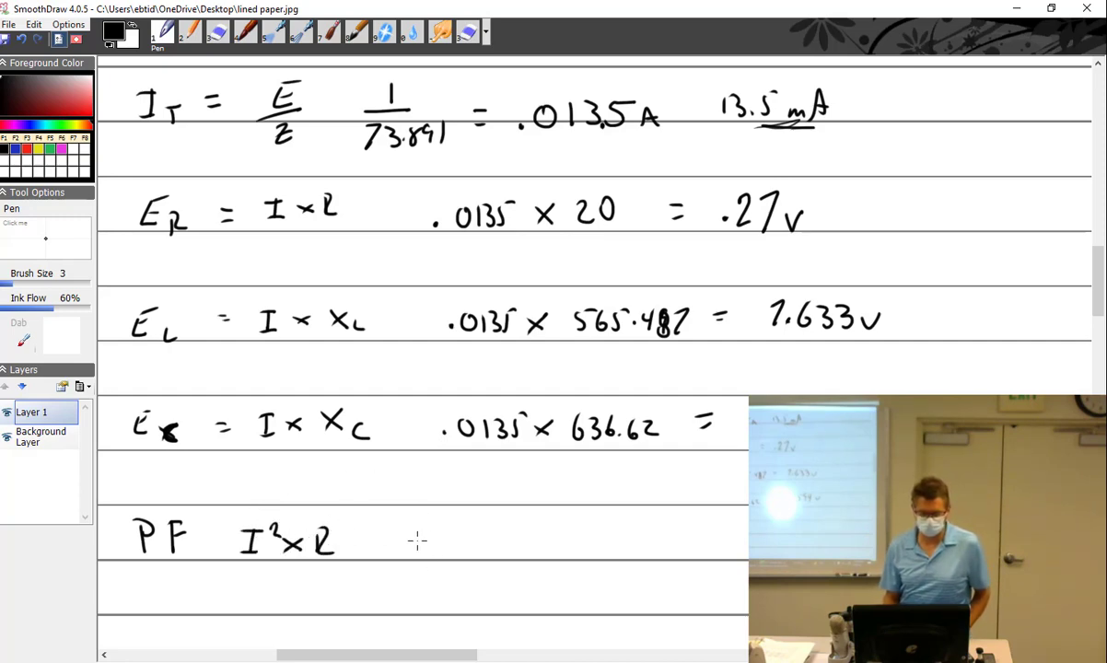
{"action": "left_click", "coordinate": [416, 547]}
{"action": "mouse_move", "coordinate": [433, 536]}
{"action": "left_mouse_down"}
{"action": "mouse_move", "coordinate": [426, 550]}
{"action": "mouse_move", "coordinate": [466, 552]}
{"action": "left_mouse_up"}
{"action": "mouse_move", "coordinate": [471, 536]}
{"action": "left_mouse_down"}
{"action": "mouse_move", "coordinate": [498, 525]}
{"action": "mouse_move", "coordinate": [529, 553]}
{"action": "left_mouse_up"}
{"action": "mouse_move", "coordinate": [529, 538]}
{"action": "left_mouse_down"}
{"action": "mouse_move", "coordinate": [568, 536]}
{"action": "mouse_move", "coordinate": [551, 559]}
{"action": "mouse_move", "coordinate": [580, 535]}
{"action": "mouse_move", "coordinate": [627, 540]}
{"action": "left_mouse_up"}
{"action": "left_click_drag", "start_coordinate": [613, 550], "coordinate": [628, 549]}
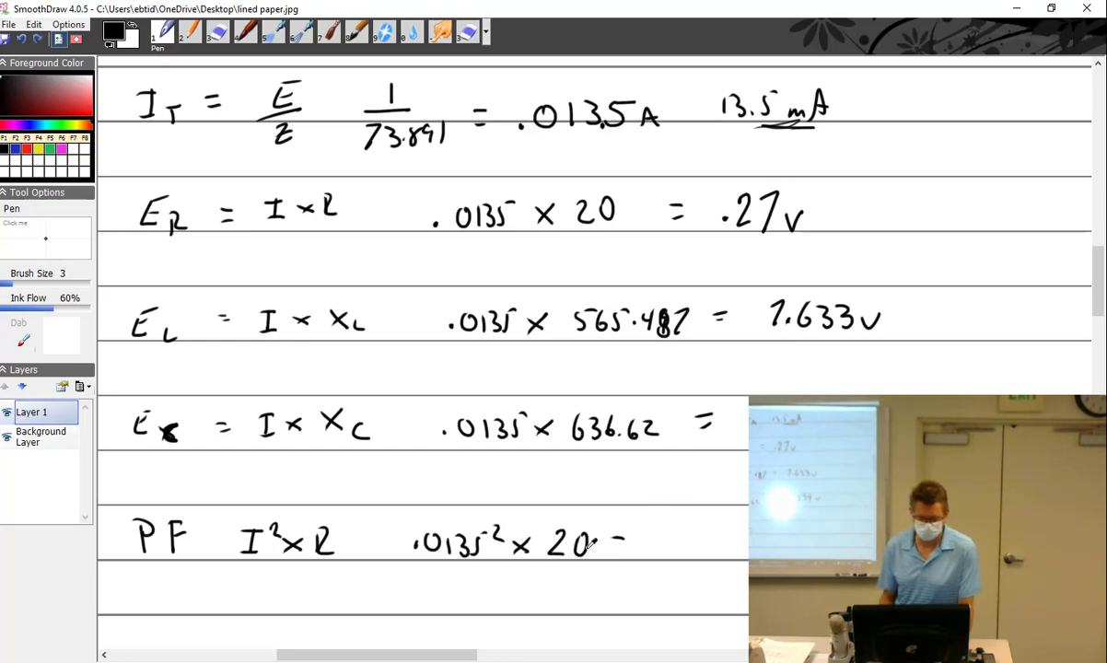
Step: Undo the PF strokes and relabel the line P_True = I²·R
{"action": "key", "text": "ctrl+z"}
{"action": "key", "text": "ctrl+z"}
{"action": "key", "text": "ctrl+z"}
{"action": "key", "text": "ctrl+z"}
{"action": "key", "text": "ctrl+z"}
{"action": "key", "text": "ctrl+z"}
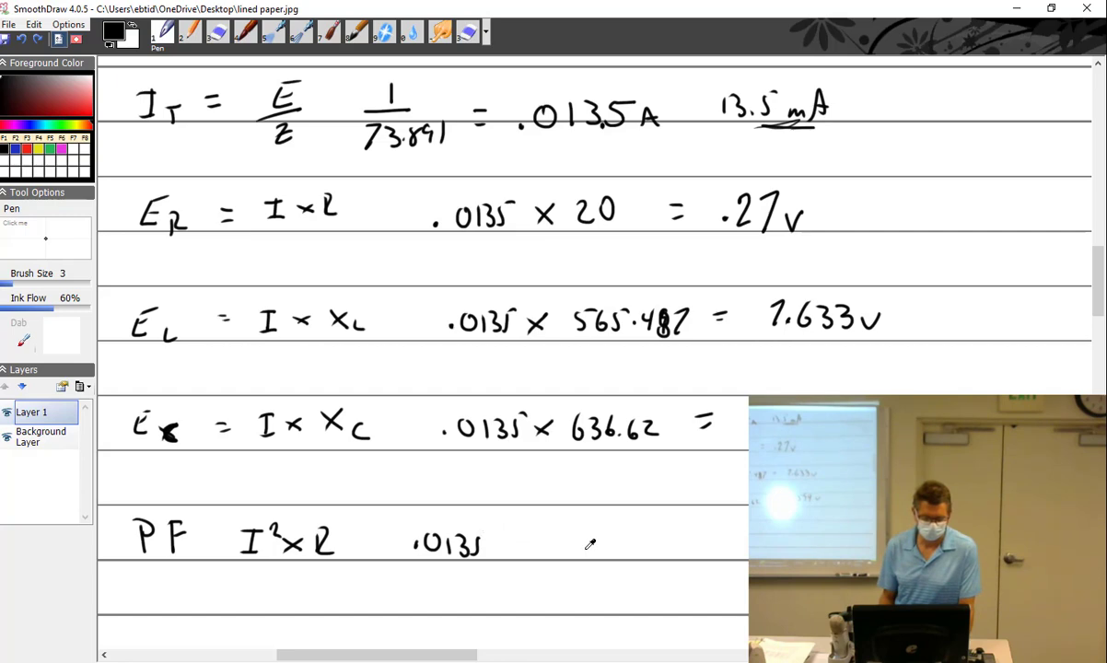
{"action": "key", "text": "ctrl+z"}
{"action": "key", "text": "ctrl+z"}
{"action": "key", "text": "ctrl+z"}
{"action": "key", "text": "ctrl+z"}
{"action": "key", "text": "ctrl+z"}
{"action": "key", "text": "ctrl+z"}
{"action": "key", "text": "ctrl+z"}
{"action": "key", "text": "ctrl+z"}
{"action": "key", "text": "ctrl+z"}
{"action": "key", "text": "ctrl+z"}
{"action": "key", "text": "ctrl+z"}
{"action": "key", "text": "ctrl+z"}
{"action": "key", "text": "ctrl+z"}
{"action": "key", "text": "ctrl+z"}
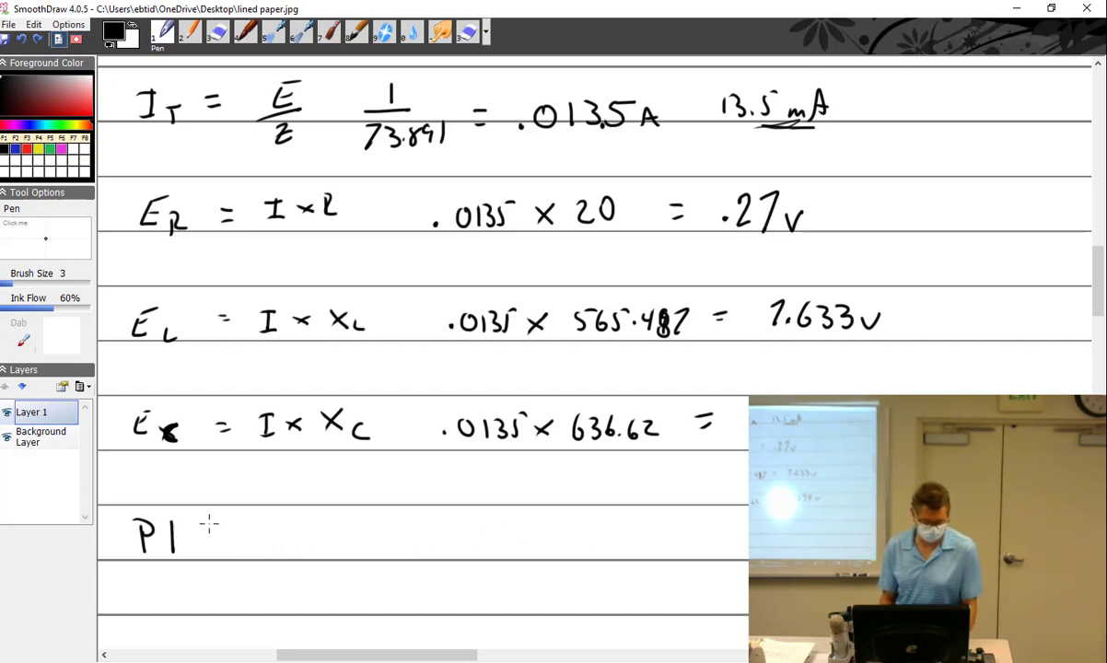
{"action": "key", "text": "ctrl+z"}
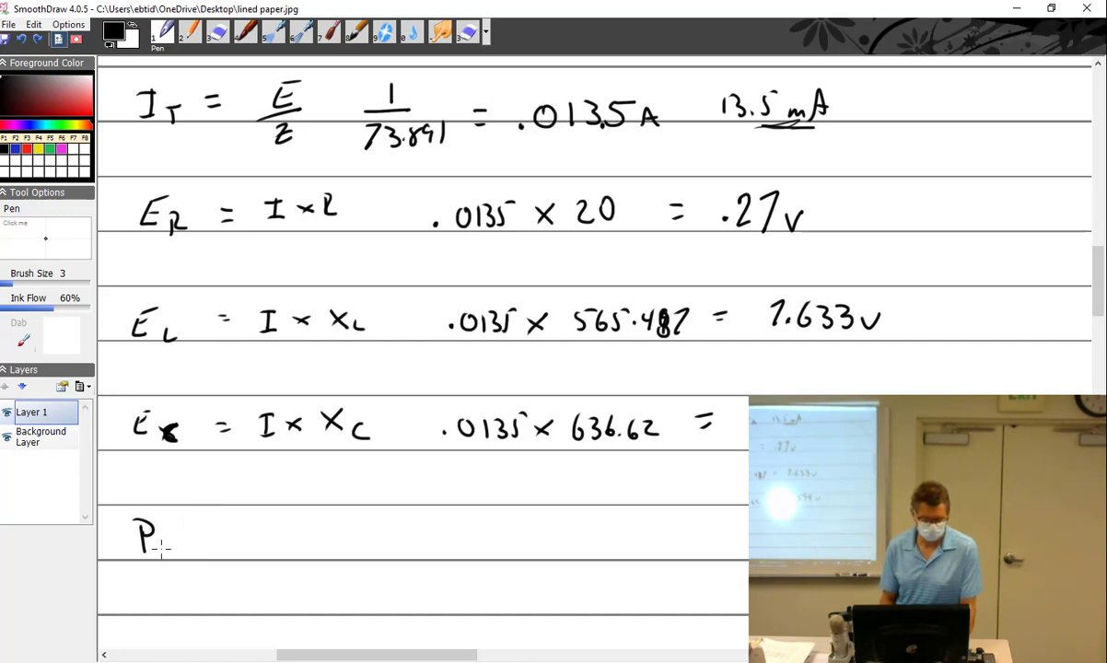
{"action": "left_click_drag", "start_coordinate": [162, 545], "coordinate": [178, 543]}
{"action": "mouse_move", "coordinate": [169, 545]}
{"action": "left_mouse_down"}
{"action": "mouse_move", "coordinate": [169, 562]}
{"action": "mouse_move", "coordinate": [194, 546]}
{"action": "mouse_move", "coordinate": [224, 556]}
{"action": "left_mouse_up"}
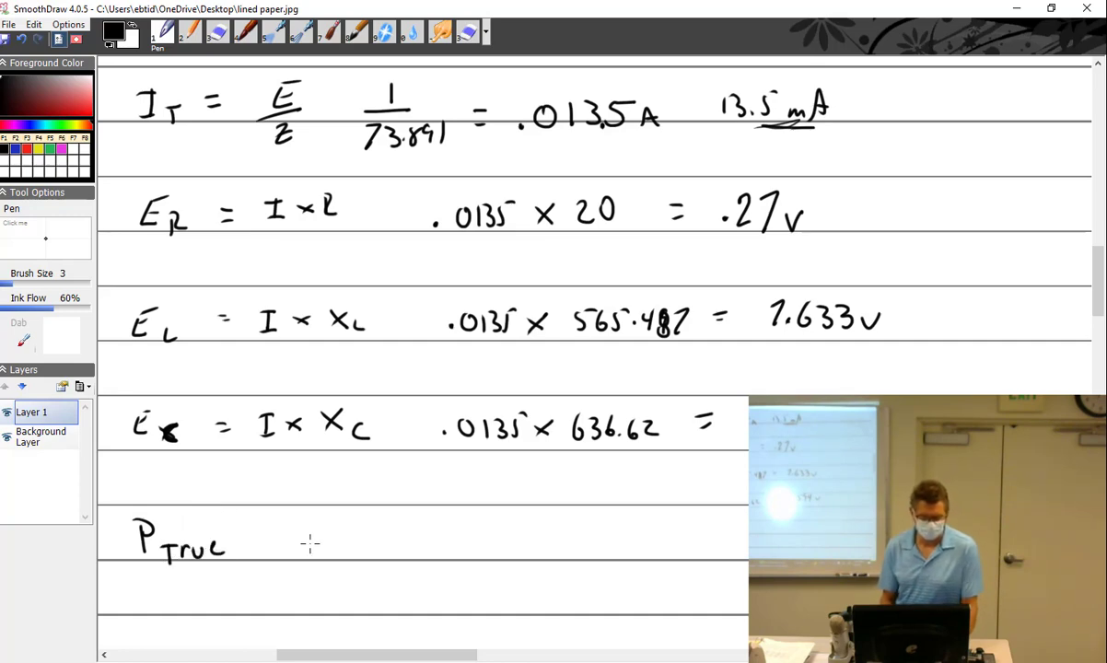
{"action": "left_click_drag", "start_coordinate": [290, 542], "coordinate": [304, 542]}
{"action": "left_click_drag", "start_coordinate": [292, 550], "coordinate": [306, 551]}
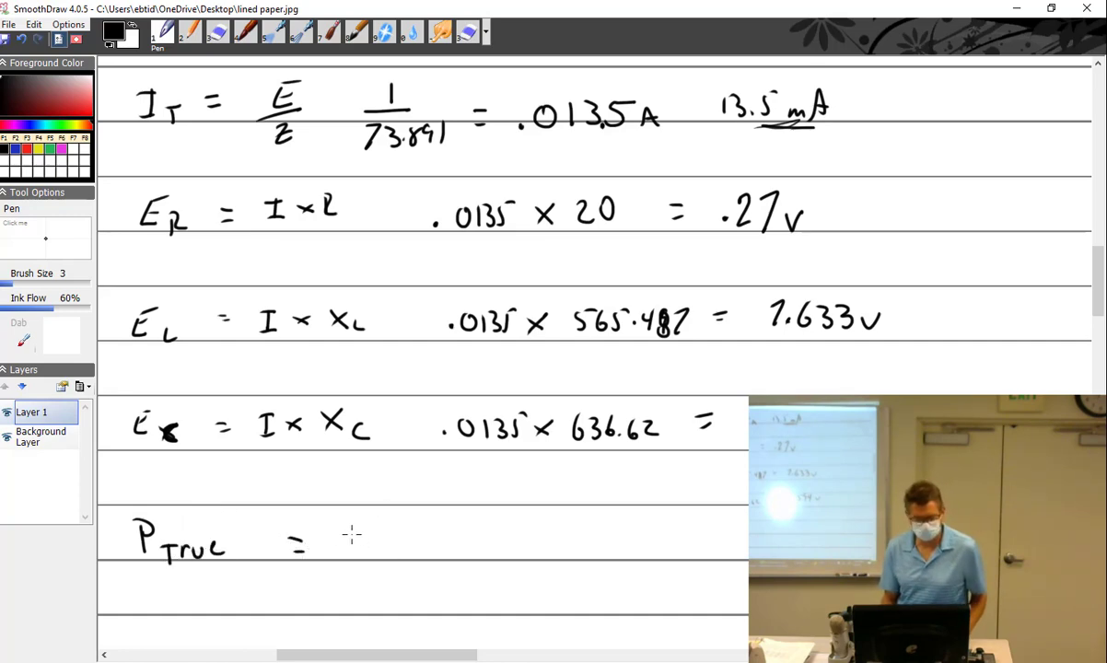
{"action": "mouse_move", "coordinate": [360, 527]}
{"action": "left_mouse_down"}
{"action": "mouse_move", "coordinate": [359, 550]}
{"action": "mouse_move", "coordinate": [366, 526]}
{"action": "mouse_move", "coordinate": [368, 549]}
{"action": "mouse_move", "coordinate": [391, 539]}
{"action": "mouse_move", "coordinate": [414, 553]}
{"action": "left_mouse_up"}
{"action": "left_click", "coordinate": [399, 543]}
{"action": "left_click_drag", "start_coordinate": [414, 530], "coordinate": [430, 552]}
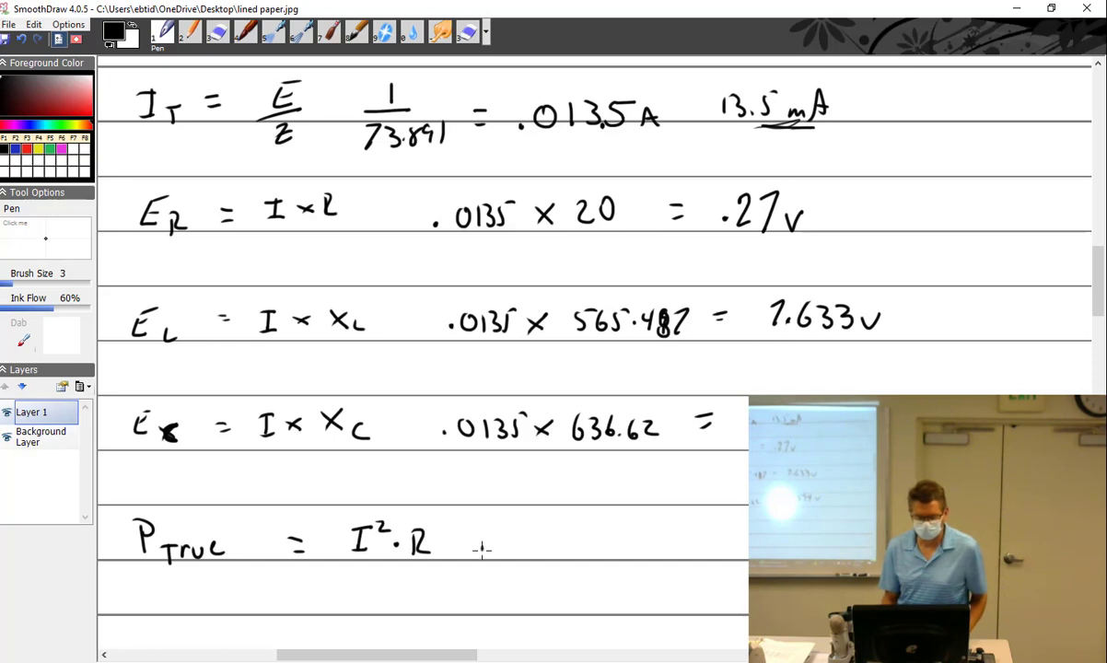
Step: Begin the substitution .0135² × on the P_True line
{"action": "left_click", "coordinate": [483, 551]}
{"action": "left_click_drag", "start_coordinate": [499, 538], "coordinate": [496, 539]}
{"action": "mouse_move", "coordinate": [512, 537]}
{"action": "left_mouse_down"}
{"action": "mouse_move", "coordinate": [513, 555]}
{"action": "mouse_move", "coordinate": [543, 554]}
{"action": "left_mouse_up"}
{"action": "left_click_drag", "start_coordinate": [549, 534], "coordinate": [565, 532]}
{"action": "mouse_move", "coordinate": [577, 539]}
{"action": "left_mouse_down"}
{"action": "mouse_move", "coordinate": [593, 551]}
{"action": "mouse_move", "coordinate": [578, 552]}
{"action": "mouse_move", "coordinate": [631, 553]}
{"action": "left_mouse_up"}
Step: Finish true power as 20 = .00366 ≈ .004 W and start the P_App line
{"action": "mouse_move", "coordinate": [642, 535]}
{"action": "left_mouse_down"}
{"action": "mouse_move", "coordinate": [636, 549]}
{"action": "mouse_move", "coordinate": [642, 535]}
{"action": "mouse_move", "coordinate": [711, 537]}
{"action": "left_mouse_up"}
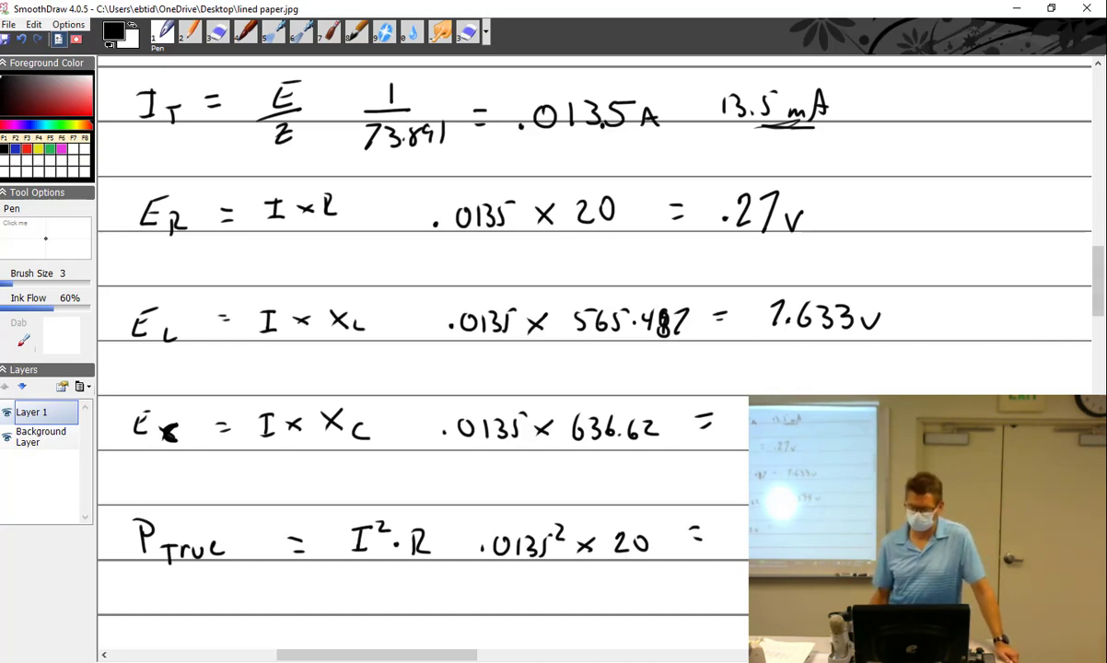
{"action": "scroll", "coordinate": [594, 360], "scroll_direction": "down", "scroll_amount": 5}
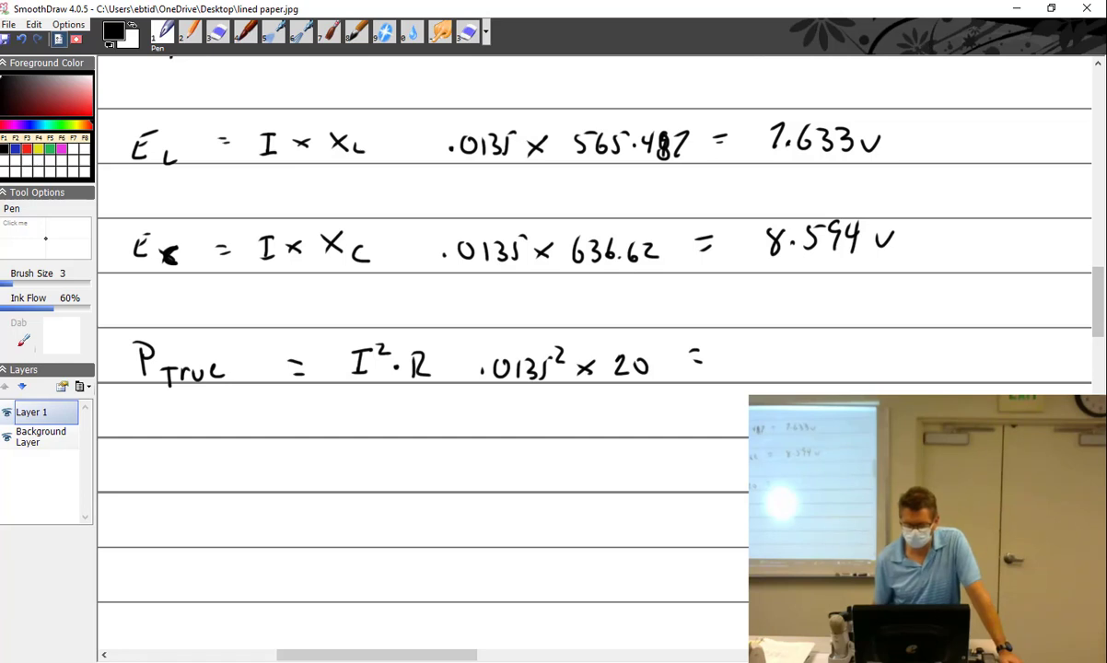
{"action": "left_click", "coordinate": [735, 373]}
{"action": "left_click_drag", "start_coordinate": [765, 357], "coordinate": [787, 359]}
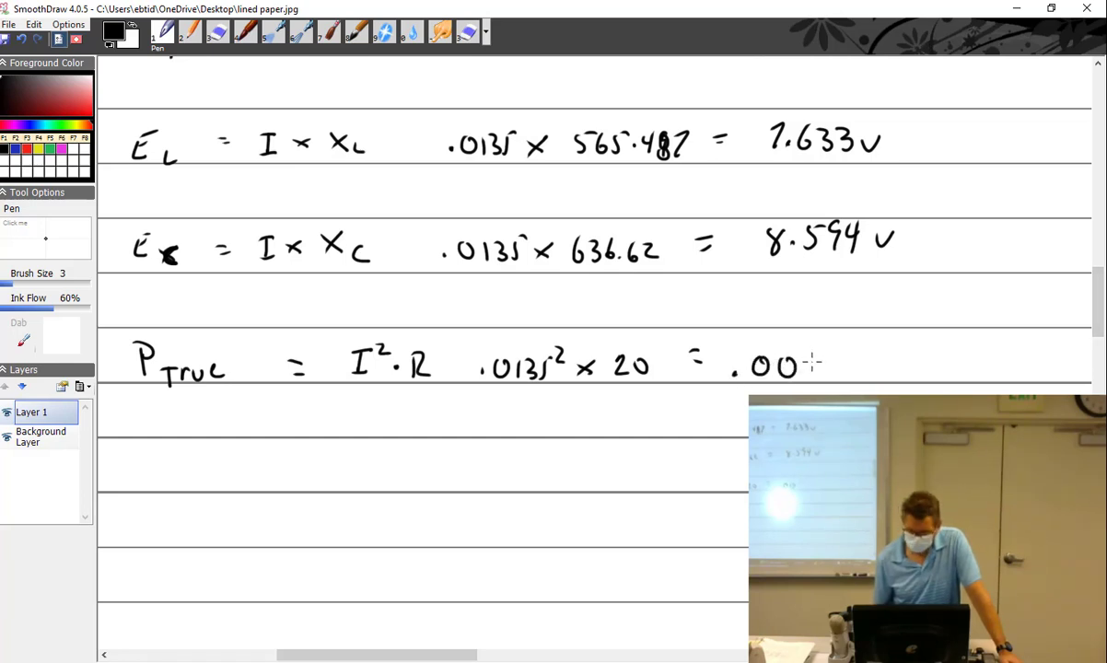
{"action": "mouse_move", "coordinate": [806, 357]}
{"action": "left_mouse_down"}
{"action": "mouse_move", "coordinate": [808, 377]}
{"action": "mouse_move", "coordinate": [868, 368]}
{"action": "left_mouse_up"}
{"action": "left_click", "coordinate": [926, 371]}
{"action": "mouse_move", "coordinate": [950, 357]}
{"action": "left_mouse_down"}
{"action": "mouse_move", "coordinate": [996, 347]}
{"action": "mouse_move", "coordinate": [993, 378]}
{"action": "left_mouse_up"}
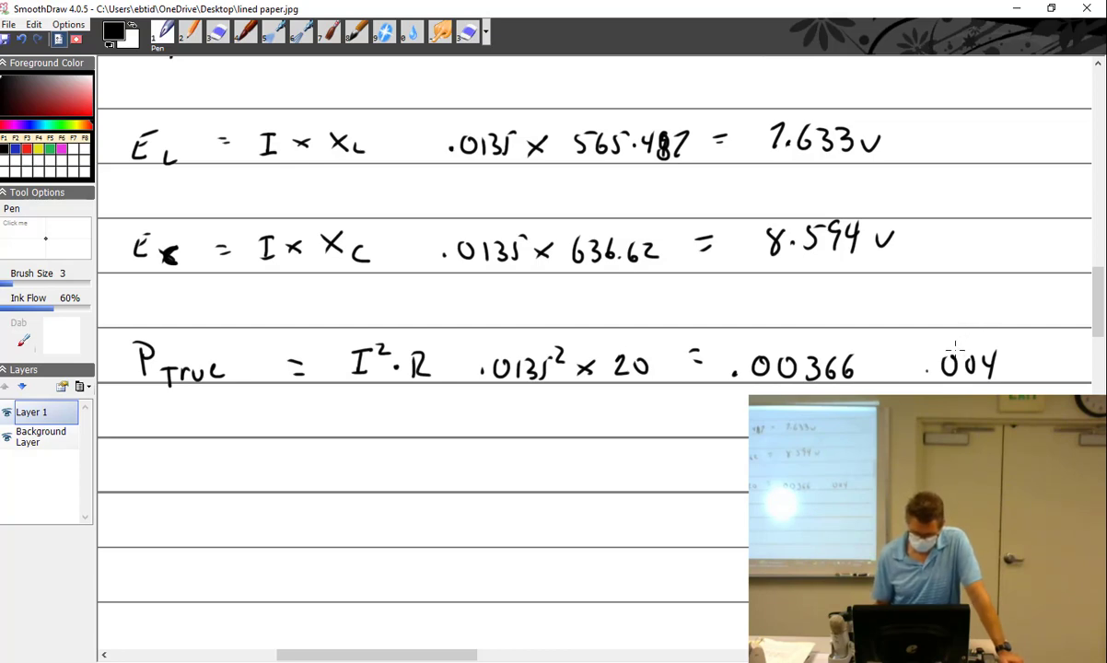
{"action": "mouse_move", "coordinate": [1014, 360]}
{"action": "left_mouse_down"}
{"action": "mouse_move", "coordinate": [1020, 378]}
{"action": "mouse_move", "coordinate": [1041, 361]}
{"action": "left_mouse_up"}
{"action": "left_click_drag", "start_coordinate": [123, 412], "coordinate": [190, 426]}
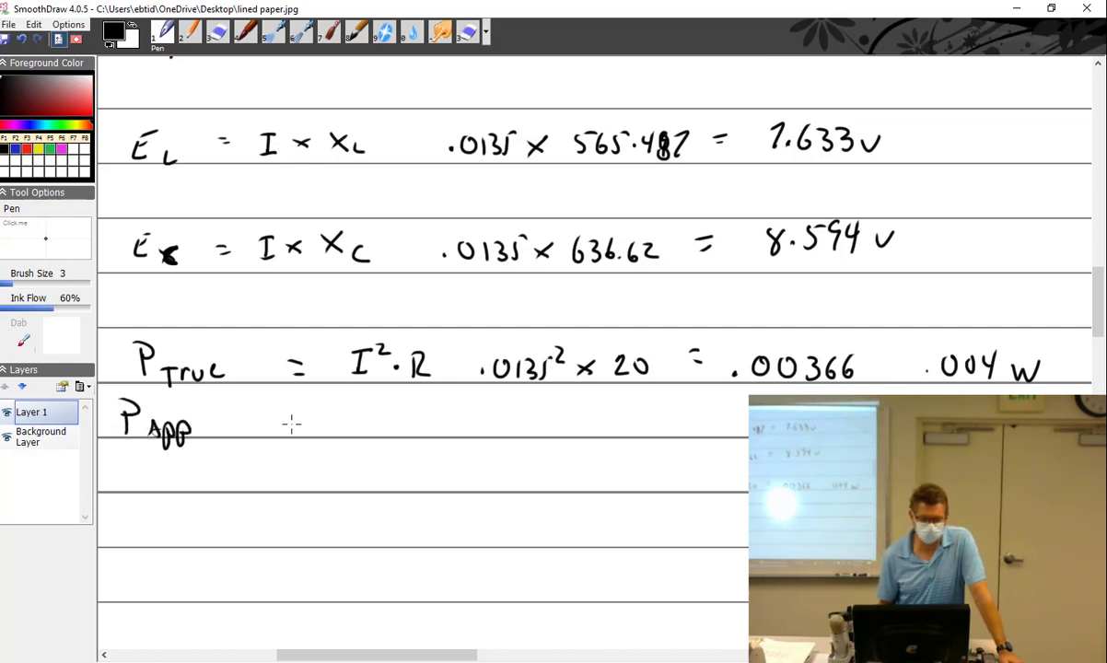
Step: Write '= I²·Z' after P_App on the apparent power line
{"action": "left_click_drag", "start_coordinate": [295, 413], "coordinate": [310, 420]}
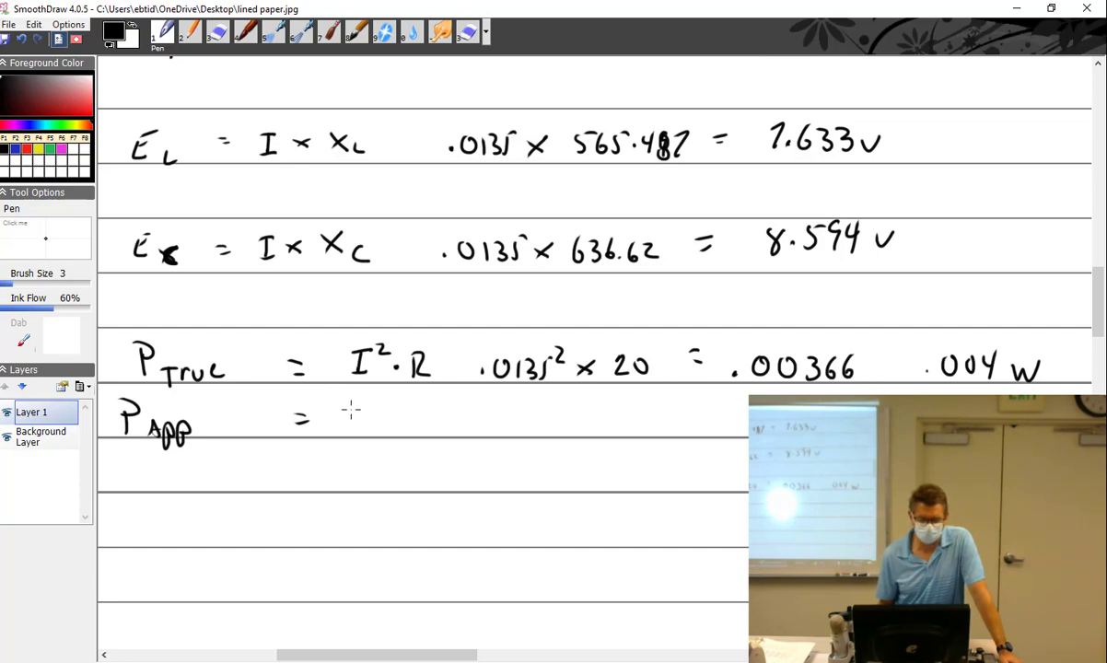
{"action": "mouse_move", "coordinate": [351, 406]}
{"action": "left_mouse_down"}
{"action": "mouse_move", "coordinate": [351, 433]}
{"action": "mouse_move", "coordinate": [361, 405]}
{"action": "left_mouse_up"}
{"action": "mouse_move", "coordinate": [345, 433]}
{"action": "left_mouse_down"}
{"action": "mouse_move", "coordinate": [383, 421]}
{"action": "mouse_move", "coordinate": [420, 429]}
{"action": "left_mouse_up"}
{"action": "left_click", "coordinate": [386, 419]}
Step: Write the substitution '.0135² × 73.891 =', undoing the mistaken extra 8
{"action": "left_click", "coordinate": [474, 425]}
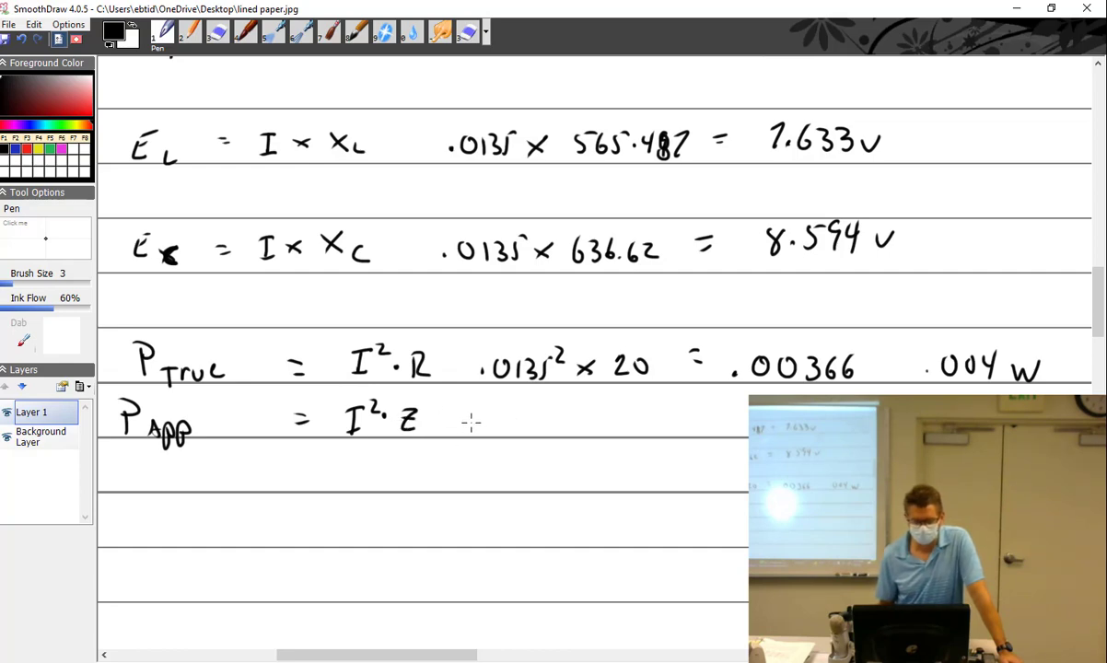
{"action": "left_click_drag", "start_coordinate": [494, 414], "coordinate": [513, 431]}
{"action": "mouse_move", "coordinate": [536, 415]}
{"action": "left_mouse_down"}
{"action": "mouse_move", "coordinate": [531, 432]}
{"action": "mouse_move", "coordinate": [550, 408]}
{"action": "mouse_move", "coordinate": [578, 430]}
{"action": "mouse_move", "coordinate": [567, 430]}
{"action": "left_mouse_up"}
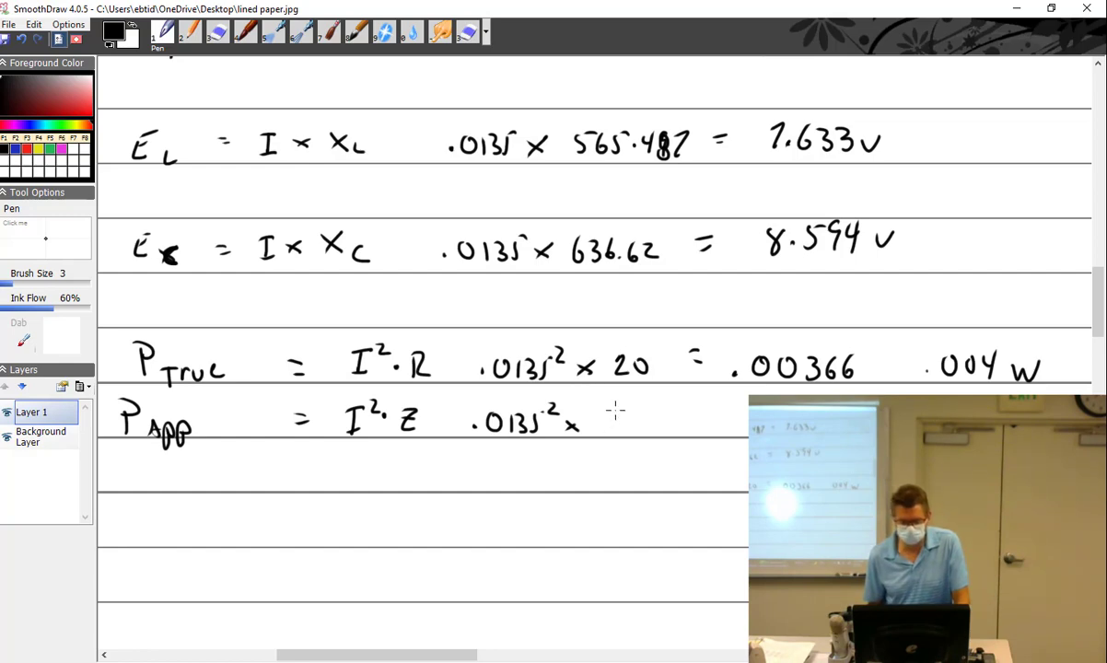
{"action": "mouse_move", "coordinate": [613, 415]}
{"action": "left_mouse_down"}
{"action": "mouse_move", "coordinate": [618, 433]}
{"action": "mouse_move", "coordinate": [669, 417]}
{"action": "left_mouse_up"}
{"action": "left_click", "coordinate": [652, 431]}
{"action": "mouse_move", "coordinate": [689, 416]}
{"action": "left_mouse_down"}
{"action": "mouse_move", "coordinate": [680, 428]}
{"action": "mouse_move", "coordinate": [677, 415]}
{"action": "mouse_move", "coordinate": [697, 430]}
{"action": "left_mouse_up"}
{"action": "left_click_drag", "start_coordinate": [696, 429], "coordinate": [704, 416]}
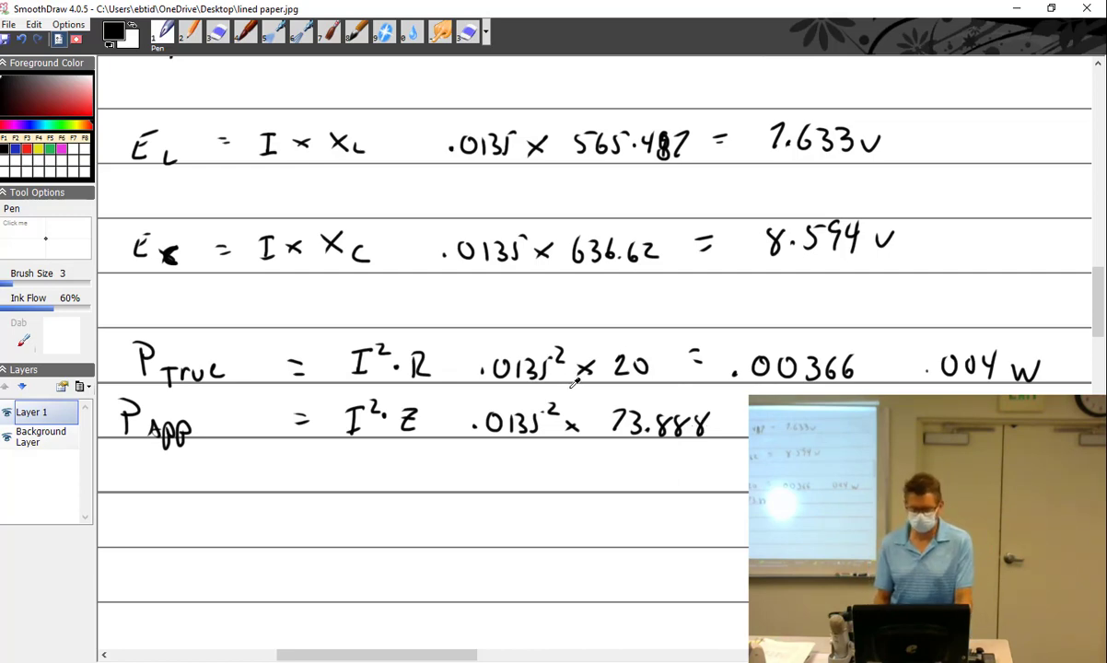
{"action": "key", "text": "ctrl+z"}
{"action": "key", "text": "ctrl+z"}
{"action": "left_click_drag", "start_coordinate": [686, 417], "coordinate": [682, 438]}
{"action": "mouse_move", "coordinate": [693, 417]}
{"action": "left_mouse_down"}
{"action": "mouse_move", "coordinate": [692, 437]}
{"action": "mouse_move", "coordinate": [746, 423]}
{"action": "left_mouse_up"}
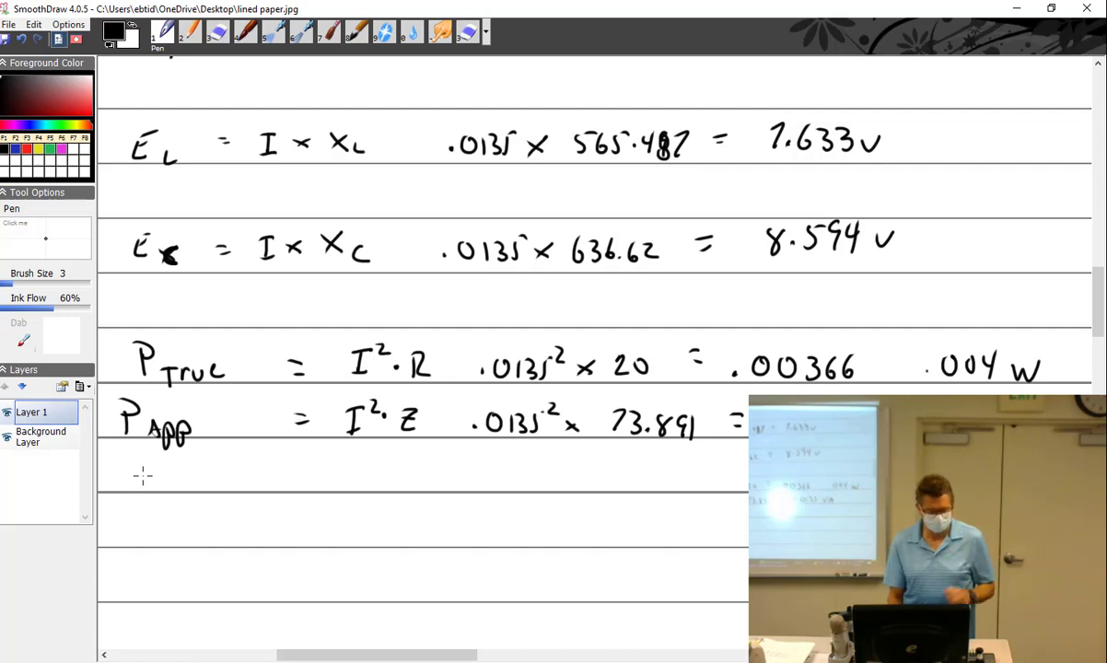
Step: Write 'P.F = P_True/P_App' on the next line
{"action": "mouse_move", "coordinate": [126, 465]}
{"action": "left_mouse_down"}
{"action": "mouse_move", "coordinate": [122, 499]}
{"action": "mouse_move", "coordinate": [127, 485]}
{"action": "mouse_move", "coordinate": [164, 496]}
{"action": "left_mouse_up"}
{"action": "mouse_move", "coordinate": [165, 473]}
{"action": "left_mouse_down"}
{"action": "mouse_move", "coordinate": [177, 472]}
{"action": "mouse_move", "coordinate": [174, 483]}
{"action": "left_mouse_up"}
{"action": "left_click_drag", "start_coordinate": [211, 479], "coordinate": [224, 488]}
{"action": "mouse_move", "coordinate": [310, 473]}
{"action": "left_mouse_down"}
{"action": "mouse_move", "coordinate": [312, 493]}
{"action": "mouse_move", "coordinate": [314, 477]}
{"action": "mouse_move", "coordinate": [334, 476]}
{"action": "left_mouse_up"}
{"action": "mouse_move", "coordinate": [328, 477]}
{"action": "left_mouse_down"}
{"action": "mouse_move", "coordinate": [329, 494]}
{"action": "mouse_move", "coordinate": [380, 488]}
{"action": "left_mouse_up"}
{"action": "mouse_move", "coordinate": [288, 502]}
{"action": "left_mouse_down"}
{"action": "mouse_move", "coordinate": [375, 497]}
{"action": "mouse_move", "coordinate": [312, 526]}
{"action": "mouse_move", "coordinate": [345, 538]}
{"action": "mouse_move", "coordinate": [373, 530]}
{"action": "left_mouse_up"}
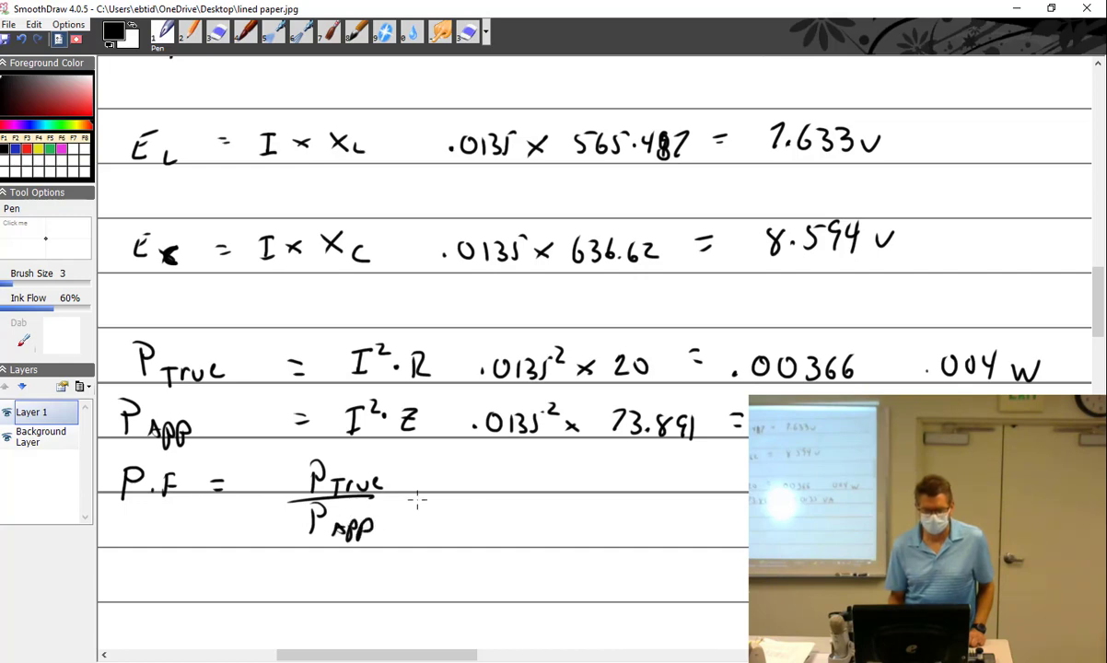
Step: Substitute the fraction .00366 over .0135, followed by an equals sign
{"action": "left_click", "coordinate": [464, 486]}
{"action": "left_click_drag", "start_coordinate": [483, 474], "coordinate": [481, 475]}
{"action": "mouse_move", "coordinate": [509, 473]}
{"action": "left_mouse_down"}
{"action": "mouse_move", "coordinate": [522, 478]}
{"action": "mouse_move", "coordinate": [516, 489]}
{"action": "left_mouse_up"}
{"action": "mouse_move", "coordinate": [540, 471]}
{"action": "left_mouse_down"}
{"action": "mouse_move", "coordinate": [536, 488]}
{"action": "mouse_move", "coordinate": [554, 488]}
{"action": "left_mouse_up"}
{"action": "mouse_move", "coordinate": [457, 499]}
{"action": "left_mouse_down"}
{"action": "mouse_move", "coordinate": [550, 501]}
{"action": "mouse_move", "coordinate": [500, 510]}
{"action": "mouse_move", "coordinate": [523, 525]}
{"action": "left_mouse_up"}
{"action": "left_click", "coordinate": [482, 519]}
{"action": "mouse_move", "coordinate": [540, 509]}
{"action": "left_mouse_down"}
{"action": "mouse_move", "coordinate": [538, 524]}
{"action": "mouse_move", "coordinate": [599, 510]}
{"action": "left_mouse_up"}
{"action": "left_click_drag", "start_coordinate": [585, 518], "coordinate": [599, 518]}
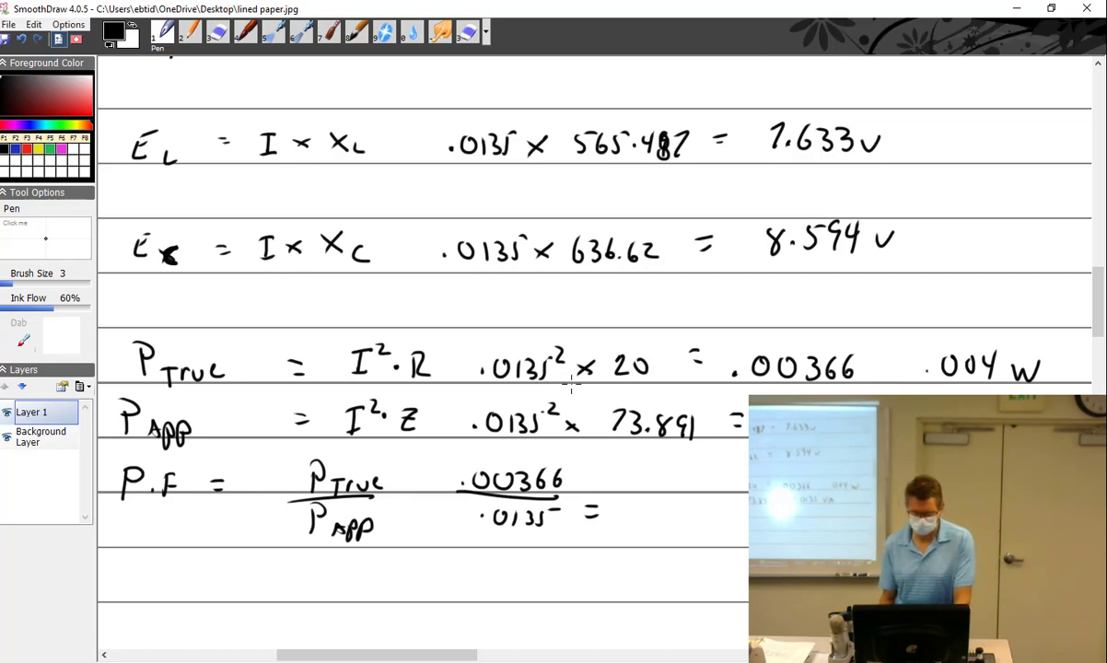
Step: Write the result .296 with the rounded value .3 beneath it
{"action": "left_click", "coordinate": [630, 512]}
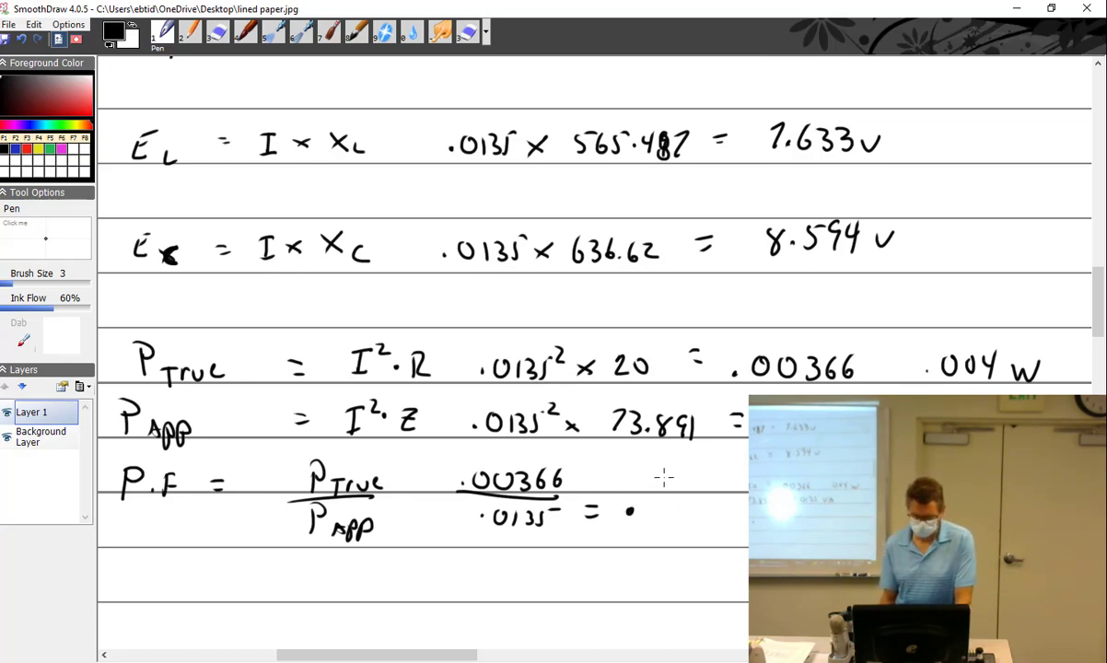
{"action": "left_click_drag", "start_coordinate": [645, 491], "coordinate": [661, 512]}
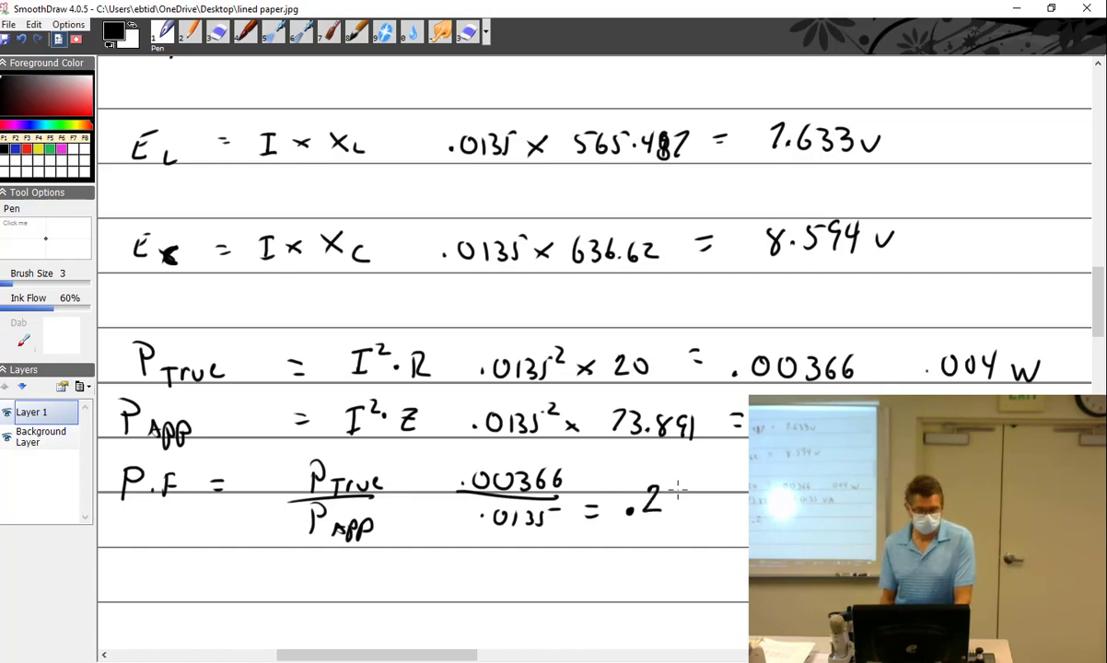
{"action": "mouse_move", "coordinate": [682, 487]}
{"action": "left_mouse_down"}
{"action": "mouse_move", "coordinate": [683, 512]}
{"action": "mouse_move", "coordinate": [687, 502]}
{"action": "mouse_move", "coordinate": [665, 545]}
{"action": "left_mouse_up"}
{"action": "left_click", "coordinate": [648, 542]}
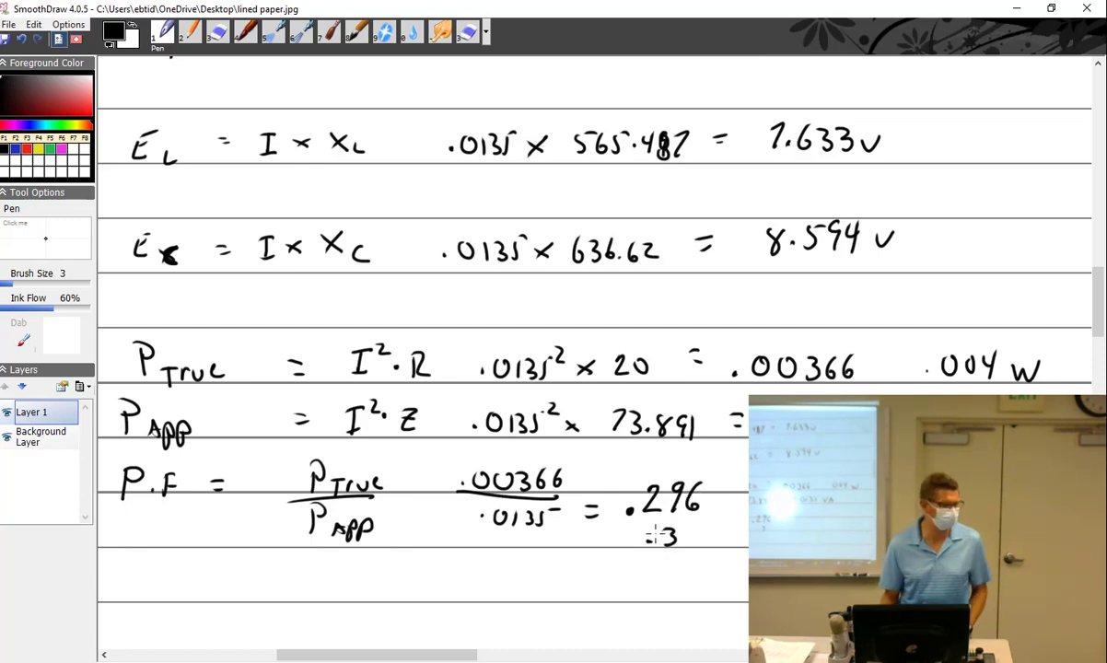
{"action": "left_click", "coordinate": [630, 511]}
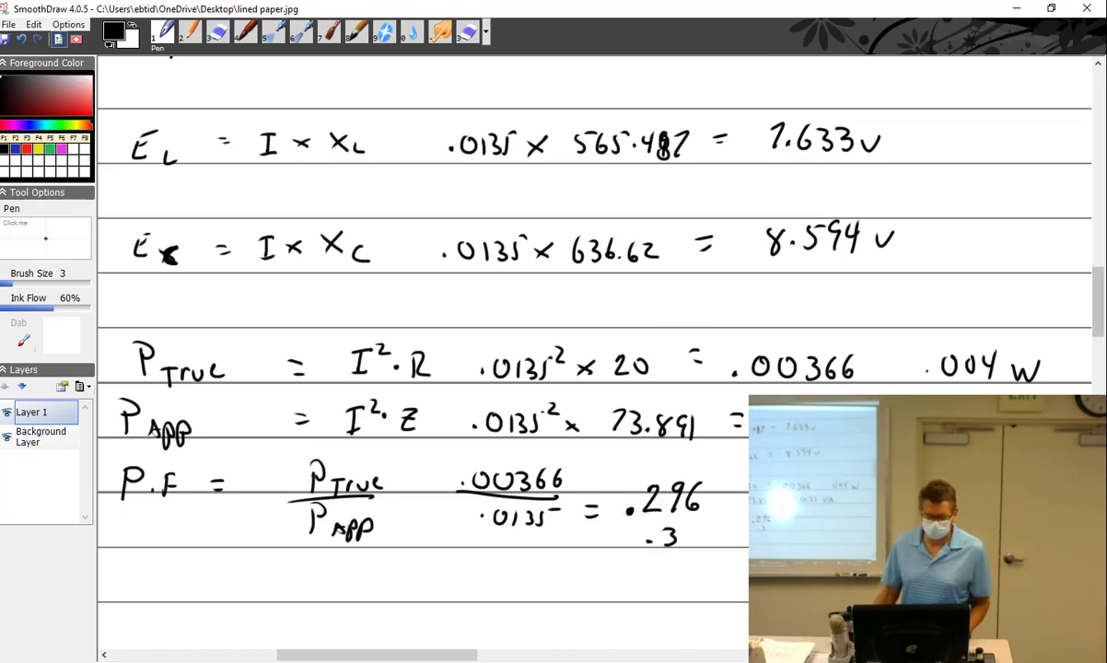
Step: Draw a right triangle with a right-angle mark and a phase-angle arc
{"action": "scroll", "coordinate": [559, 346], "scroll_direction": "down", "scroll_amount": 2}
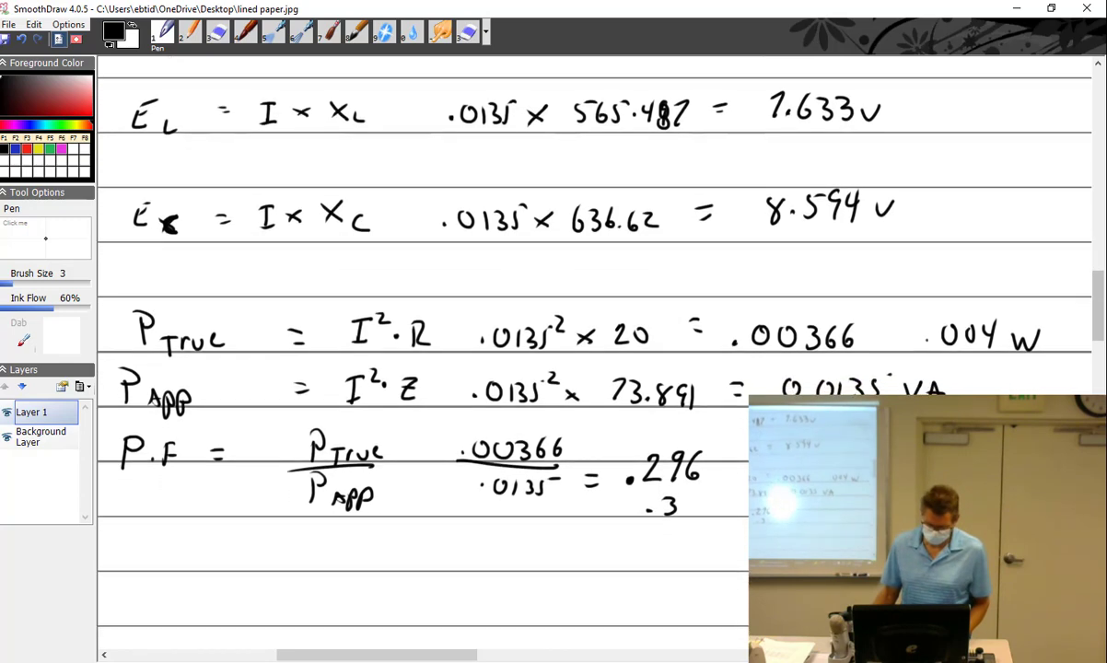
{"action": "scroll", "coordinate": [559, 346], "scroll_direction": "down", "scroll_amount": 6}
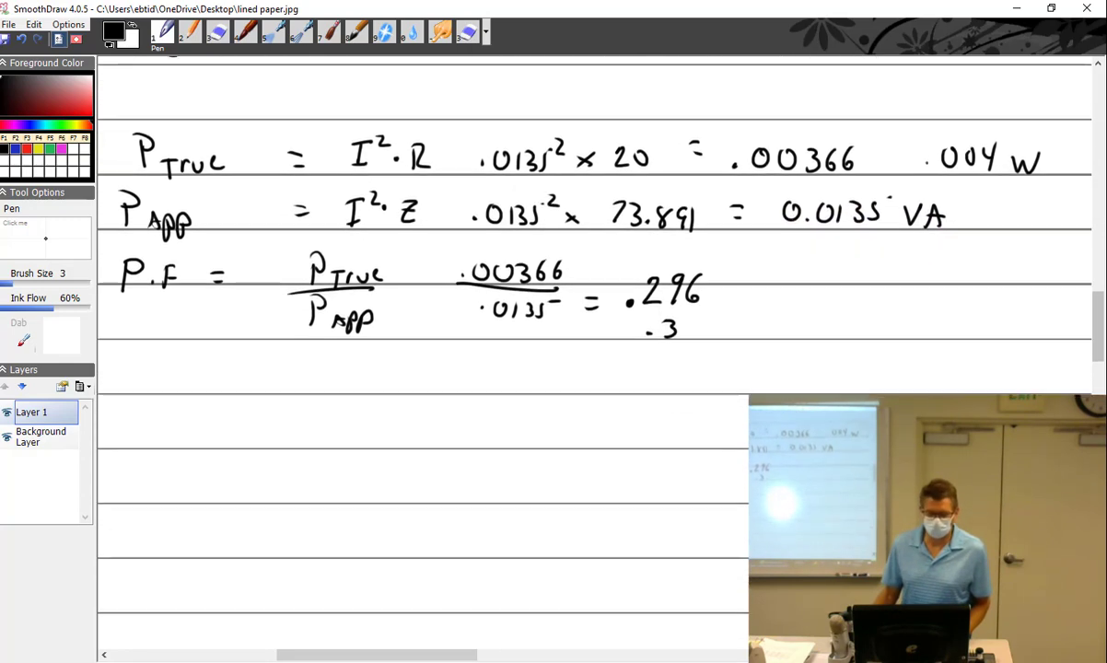
{"action": "scroll", "coordinate": [559, 346], "scroll_direction": "down", "scroll_amount": 4}
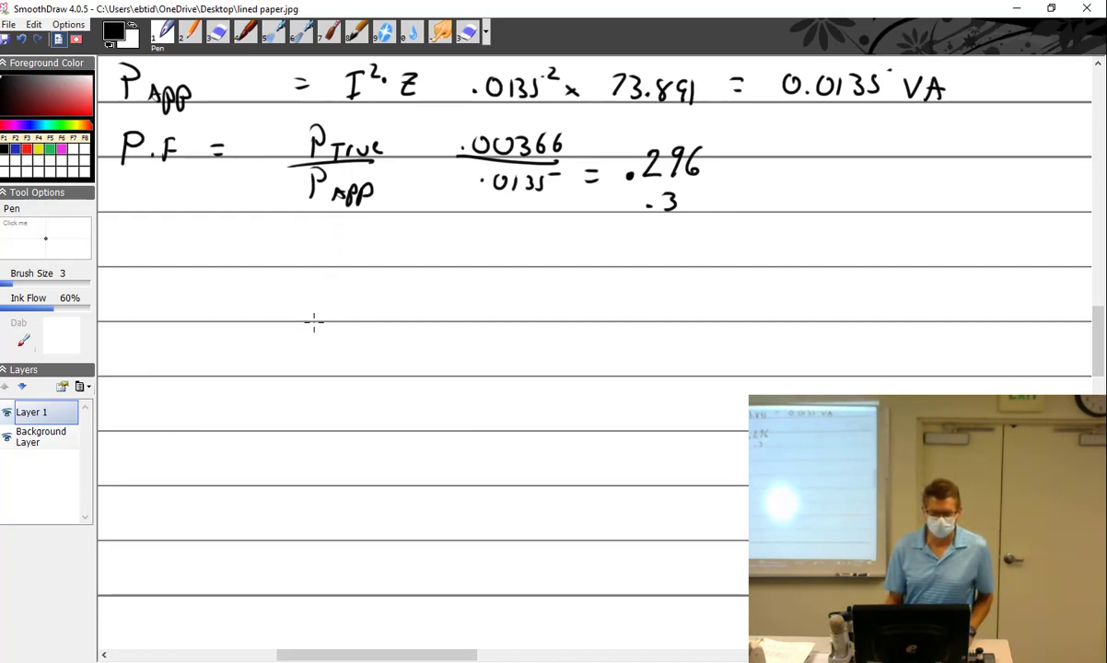
{"action": "mouse_move", "coordinate": [313, 320]}
{"action": "left_mouse_down"}
{"action": "mouse_move", "coordinate": [477, 271]}
{"action": "mouse_move", "coordinate": [475, 349]}
{"action": "mouse_move", "coordinate": [304, 347]}
{"action": "mouse_move", "coordinate": [272, 330]}
{"action": "mouse_move", "coordinate": [300, 345]}
{"action": "mouse_move", "coordinate": [276, 338]}
{"action": "left_mouse_up"}
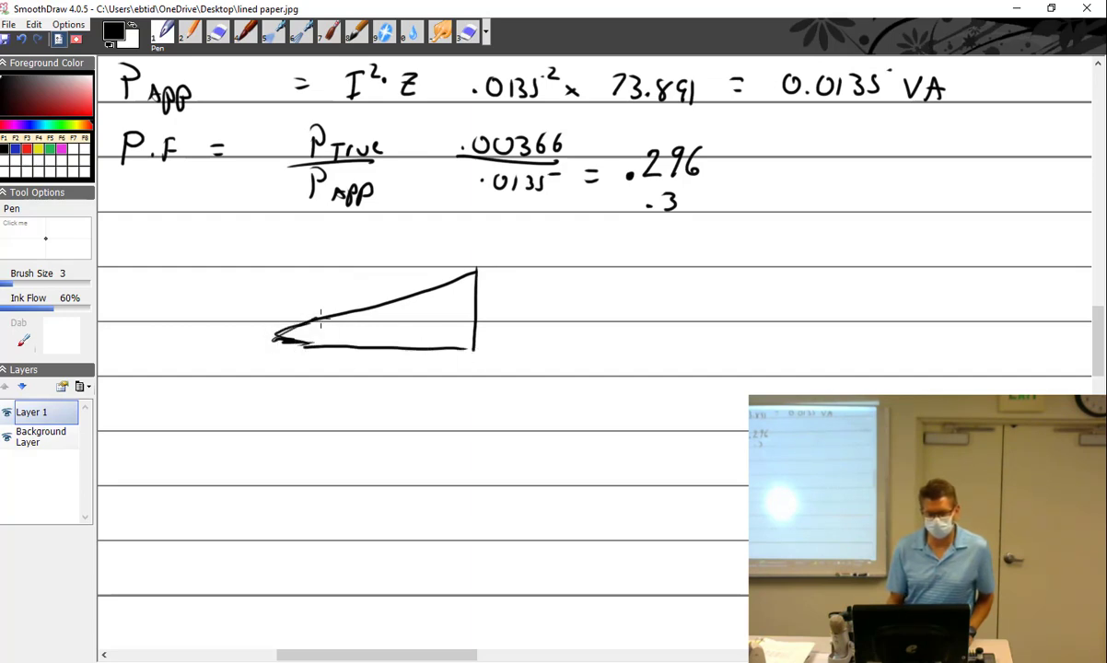
{"action": "left_click_drag", "start_coordinate": [452, 332], "coordinate": [473, 334]}
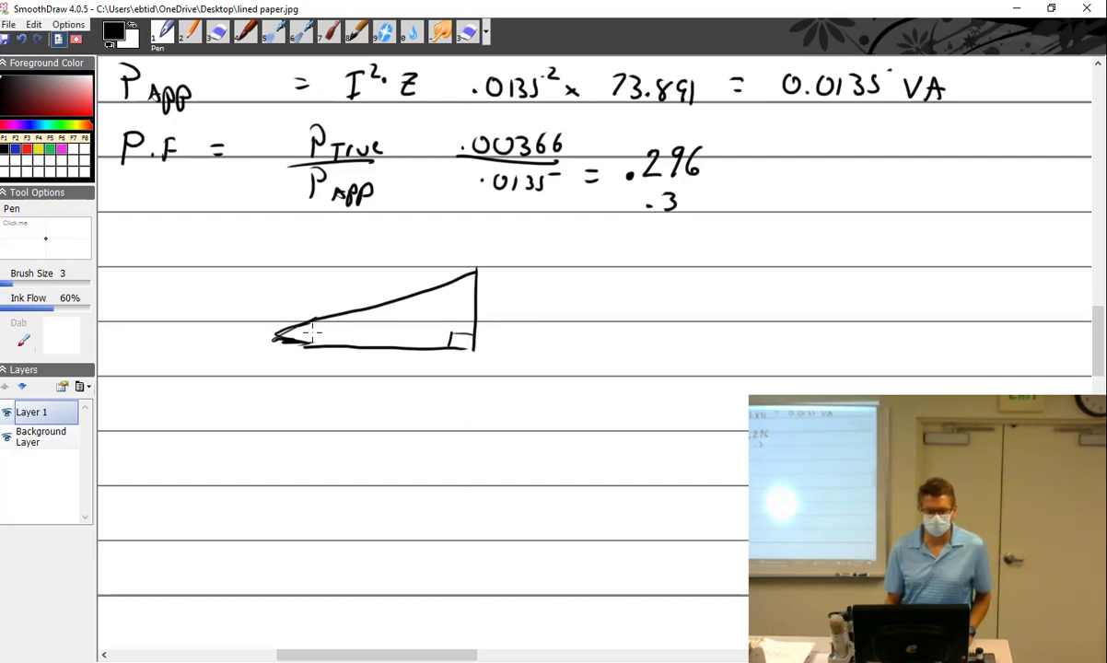
{"action": "left_click_drag", "start_coordinate": [309, 320], "coordinate": [314, 348]}
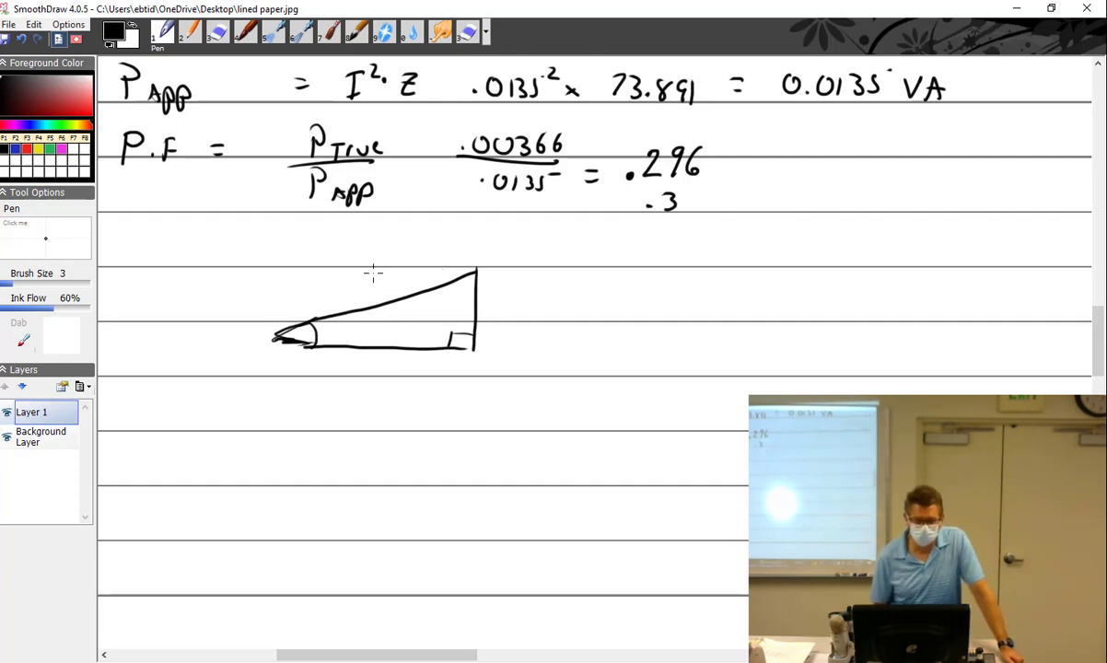
Step: Label the hypotenuse 73.9 and the vertical side 71.2
{"action": "mouse_move", "coordinate": [355, 271]}
{"action": "left_mouse_down"}
{"action": "mouse_move", "coordinate": [366, 295]}
{"action": "mouse_move", "coordinate": [381, 288]}
{"action": "left_mouse_up"}
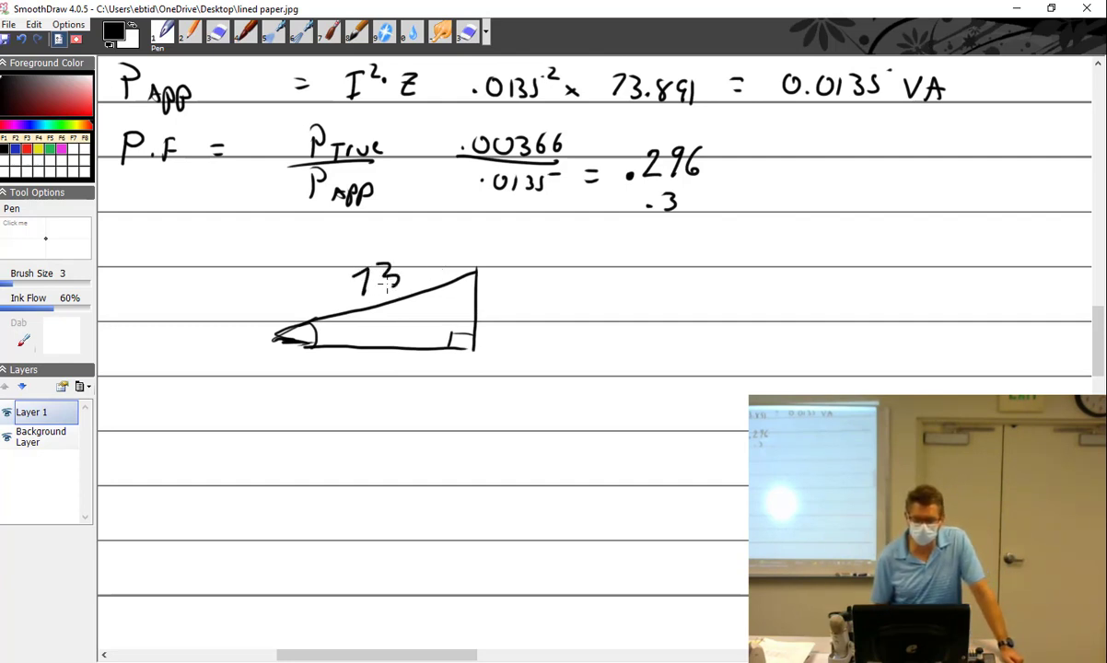
{"action": "left_click", "coordinate": [405, 274]}
{"action": "left_click_drag", "start_coordinate": [425, 245], "coordinate": [429, 271]}
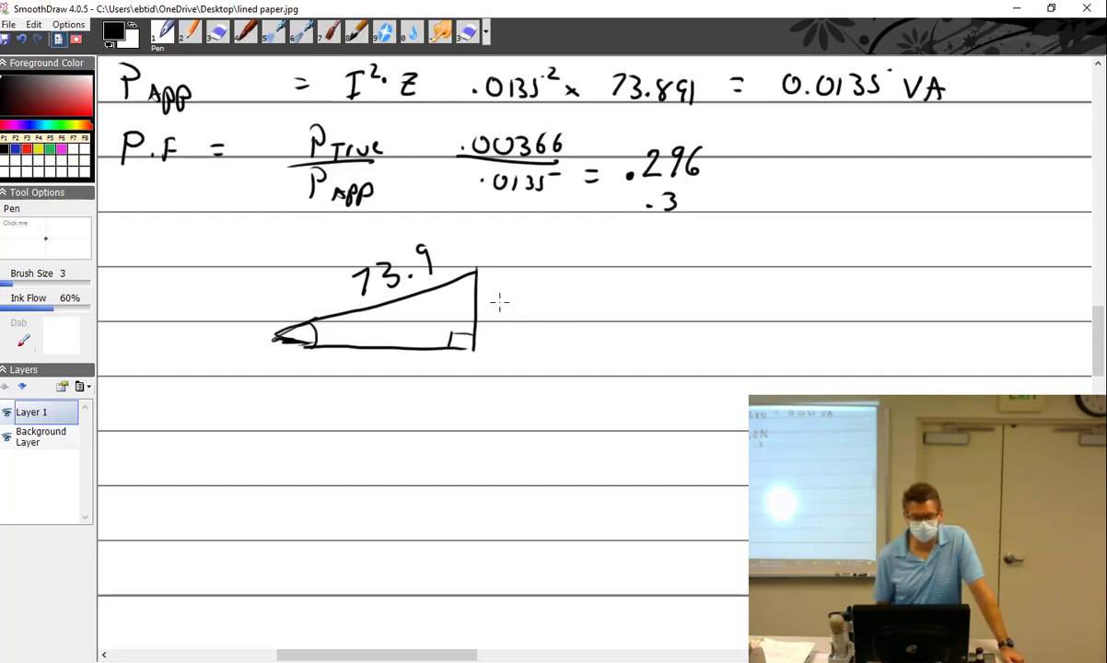
{"action": "mouse_move", "coordinate": [500, 297]}
{"action": "left_mouse_down"}
{"action": "mouse_move", "coordinate": [527, 311]}
{"action": "mouse_move", "coordinate": [569, 315]}
{"action": "left_mouse_up"}
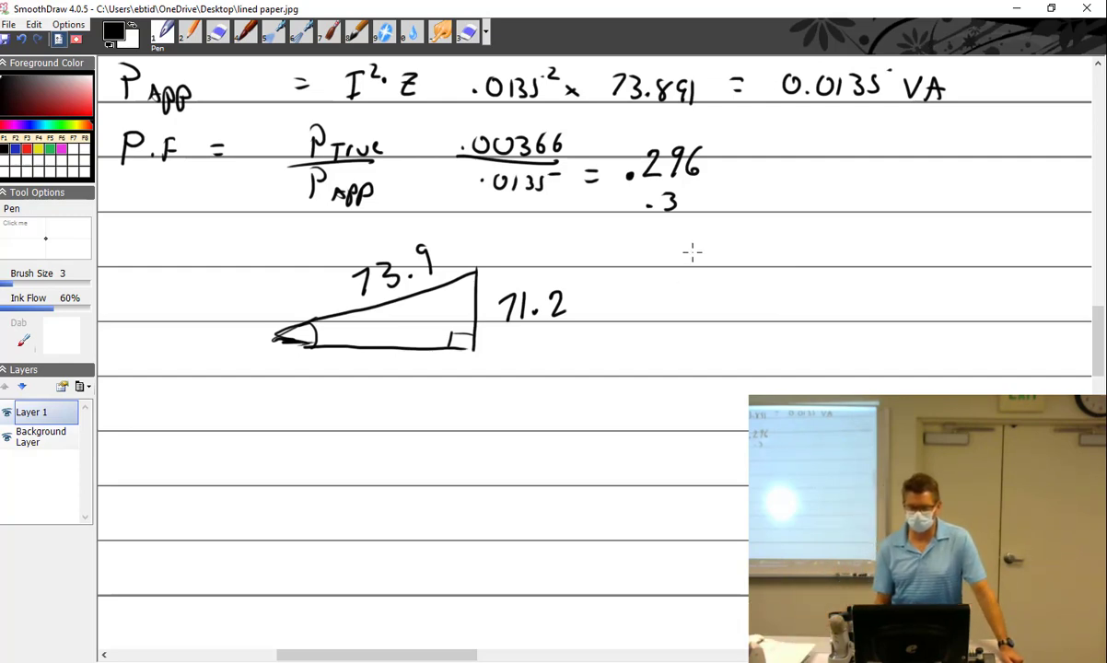
Step: Write 'sin⁻¹ = OPP/HyP' to the right of the triangle
{"action": "left_click_drag", "start_coordinate": [681, 257], "coordinate": [751, 265]}
{"action": "mouse_move", "coordinate": [760, 265]}
{"action": "left_mouse_down"}
{"action": "mouse_move", "coordinate": [772, 250]}
{"action": "mouse_move", "coordinate": [805, 258]}
{"action": "left_mouse_up"}
{"action": "left_click_drag", "start_coordinate": [790, 264], "coordinate": [806, 265]}
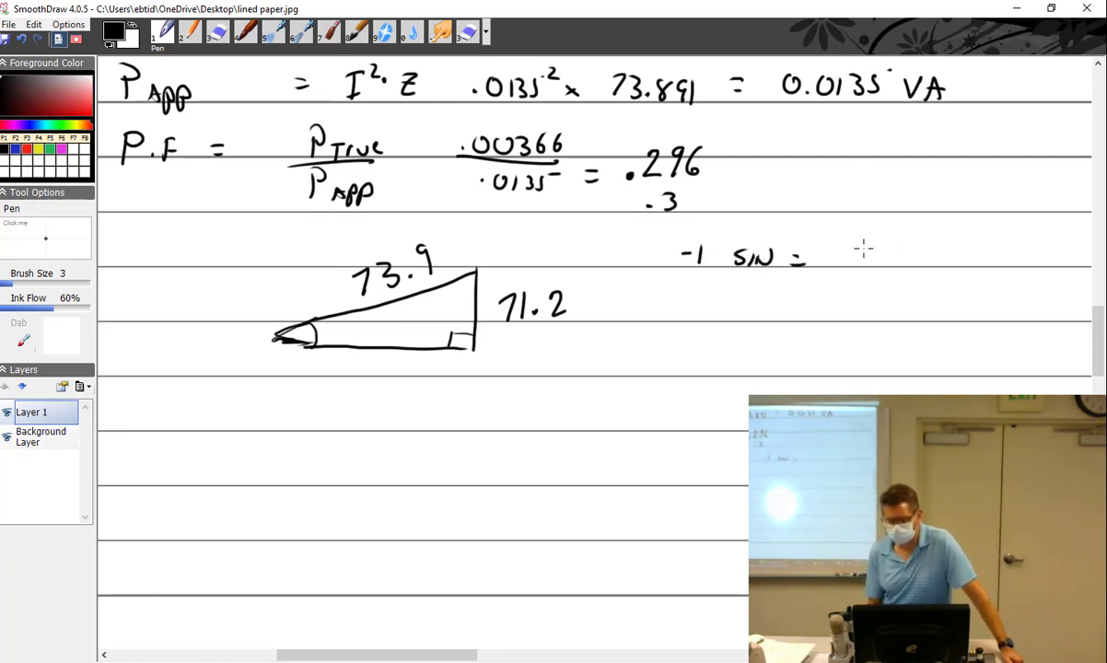
{"action": "left_click_drag", "start_coordinate": [864, 244], "coordinate": [862, 245]}
{"action": "mouse_move", "coordinate": [879, 243]}
{"action": "left_mouse_down"}
{"action": "mouse_move", "coordinate": [878, 269]}
{"action": "mouse_move", "coordinate": [881, 256]}
{"action": "left_mouse_up"}
{"action": "mouse_move", "coordinate": [896, 243]}
{"action": "left_mouse_down"}
{"action": "mouse_move", "coordinate": [894, 269]}
{"action": "mouse_move", "coordinate": [898, 257]}
{"action": "left_mouse_up"}
{"action": "mouse_move", "coordinate": [848, 272]}
{"action": "left_mouse_down"}
{"action": "mouse_move", "coordinate": [913, 271]}
{"action": "mouse_move", "coordinate": [864, 306]}
{"action": "left_mouse_up"}
{"action": "mouse_move", "coordinate": [864, 297]}
{"action": "left_mouse_down"}
{"action": "mouse_move", "coordinate": [873, 287]}
{"action": "mouse_move", "coordinate": [873, 312]}
{"action": "left_mouse_up"}
{"action": "left_click_drag", "start_coordinate": [879, 289], "coordinate": [883, 302]}
{"action": "mouse_move", "coordinate": [891, 288]}
{"action": "left_mouse_down"}
{"action": "mouse_move", "coordinate": [883, 320]}
{"action": "mouse_move", "coordinate": [900, 314]}
{"action": "left_mouse_up"}
{"action": "left_click_drag", "start_coordinate": [900, 289], "coordinate": [903, 302]}
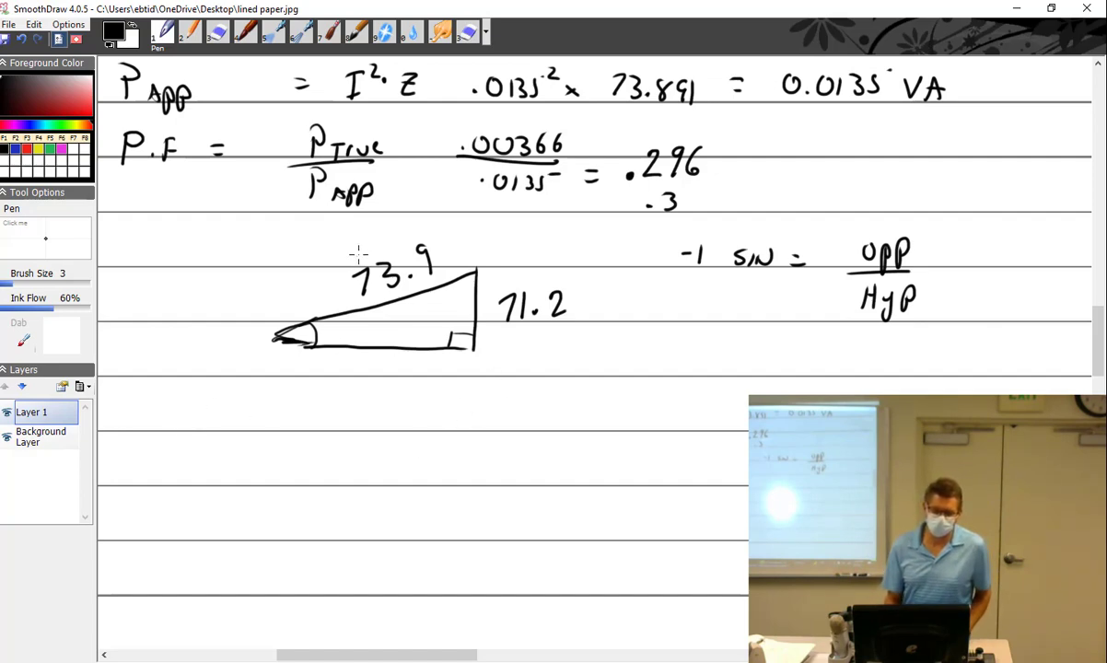
Step: Circle the 73.9 hypotenuse and label the base 20Ω
{"action": "mouse_move", "coordinate": [354, 250]}
{"action": "left_mouse_down"}
{"action": "mouse_move", "coordinate": [335, 293]}
{"action": "mouse_move", "coordinate": [382, 297]}
{"action": "mouse_move", "coordinate": [432, 284]}
{"action": "mouse_move", "coordinate": [453, 250]}
{"action": "mouse_move", "coordinate": [412, 231]}
{"action": "mouse_move", "coordinate": [343, 252]}
{"action": "left_mouse_up"}
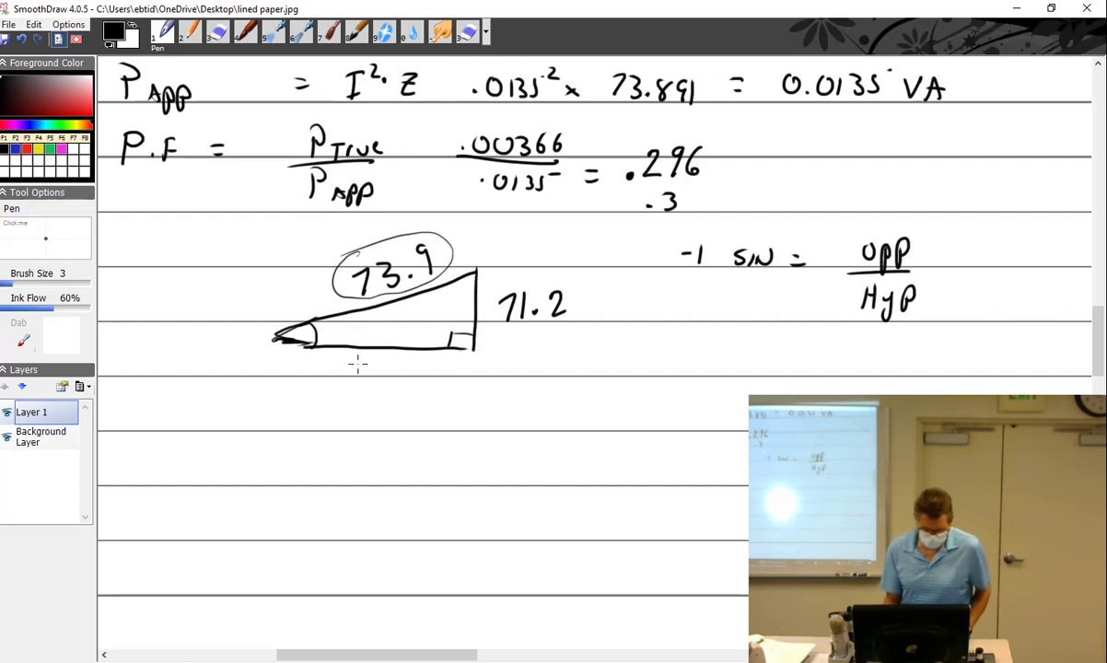
{"action": "mouse_move", "coordinate": [353, 366]}
{"action": "left_mouse_down"}
{"action": "mouse_move", "coordinate": [357, 387]}
{"action": "mouse_move", "coordinate": [369, 387]}
{"action": "left_mouse_up"}
{"action": "left_click_drag", "start_coordinate": [385, 365], "coordinate": [430, 391]}
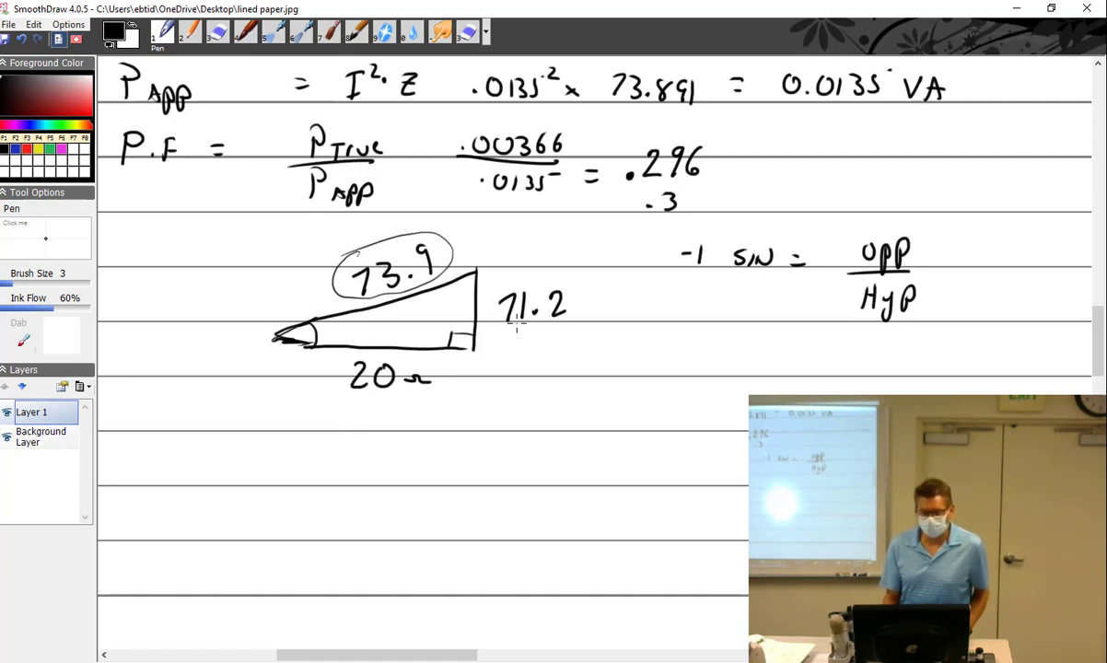
Step: Circle the 20Ω base and the 71.2 side in red
{"action": "left_click", "coordinate": [26, 149]}
{"action": "mouse_move", "coordinate": [369, 348]}
{"action": "left_mouse_down"}
{"action": "mouse_move", "coordinate": [361, 419]}
{"action": "mouse_move", "coordinate": [448, 373]}
{"action": "mouse_move", "coordinate": [364, 349]}
{"action": "left_mouse_up"}
{"action": "mouse_move", "coordinate": [505, 274]}
{"action": "left_mouse_down"}
{"action": "mouse_move", "coordinate": [601, 307]}
{"action": "mouse_move", "coordinate": [529, 272]}
{"action": "left_mouse_up"}
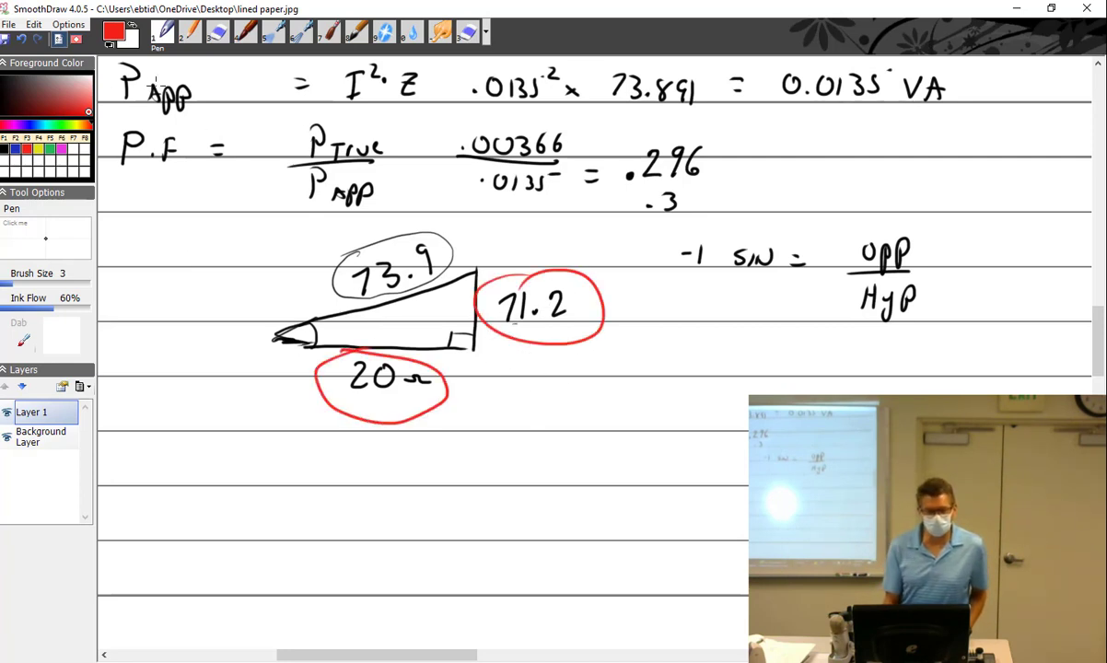
Step: Switch back to black ink and write '-1 TAN' below the sine note
{"action": "left_click", "coordinate": [4, 150]}
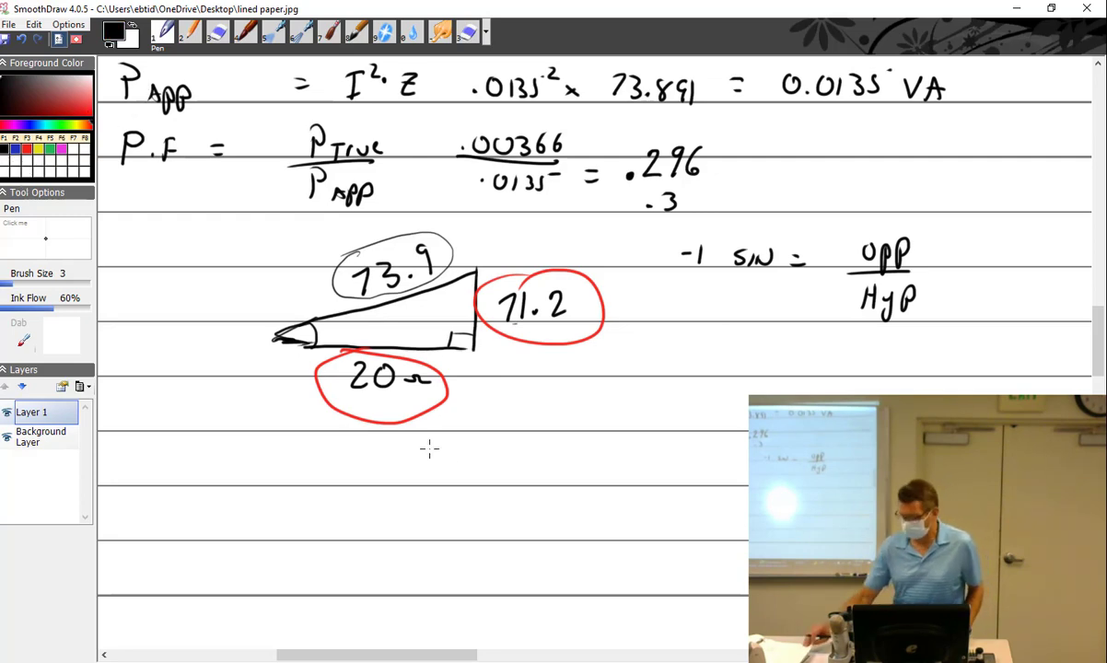
{"action": "mouse_move", "coordinate": [678, 363]}
{"action": "left_mouse_down"}
{"action": "mouse_move", "coordinate": [722, 366]}
{"action": "mouse_move", "coordinate": [737, 346]}
{"action": "left_mouse_up"}
{"action": "left_click_drag", "start_coordinate": [736, 368], "coordinate": [767, 347]}
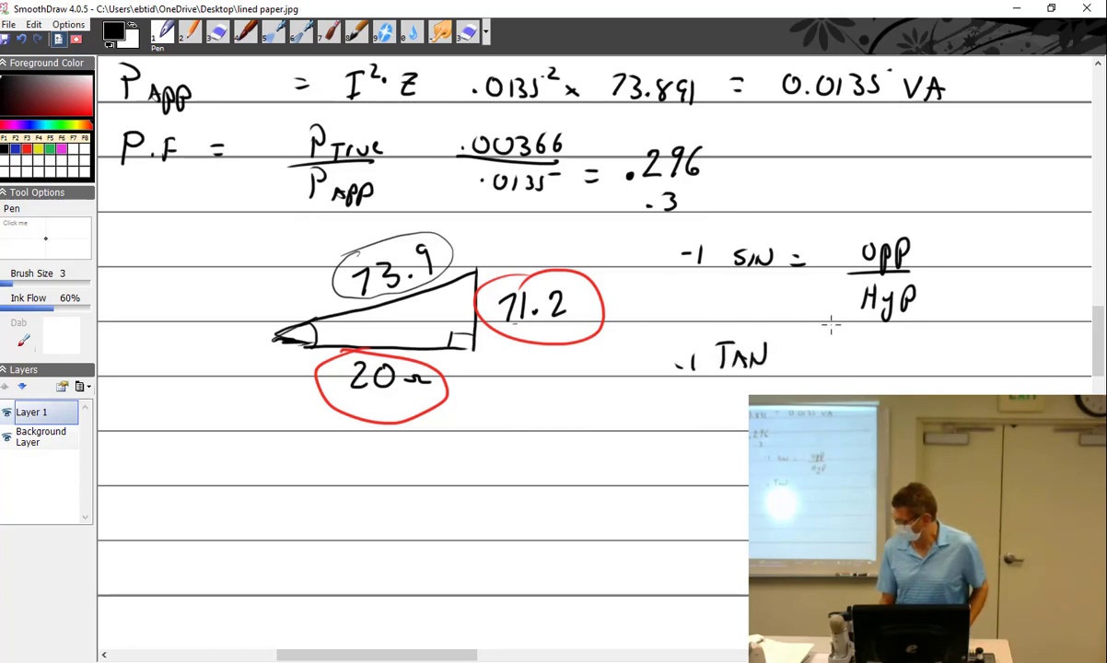
Step: Add OPP over a fraction bar after TAN and write 74.31 below the triangle
{"action": "left_click_drag", "start_coordinate": [812, 348], "coordinate": [832, 355]}
{"action": "left_click_drag", "start_coordinate": [839, 350], "coordinate": [852, 373]}
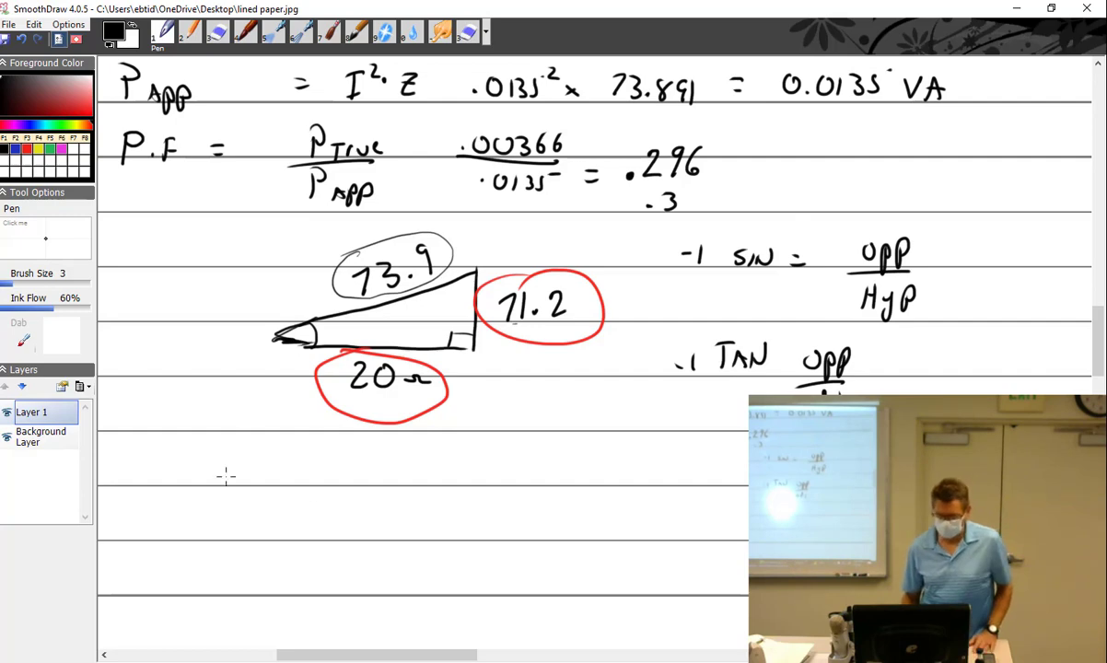
{"action": "mouse_move", "coordinate": [446, 454]}
{"action": "left_mouse_down"}
{"action": "mouse_move", "coordinate": [445, 481]}
{"action": "mouse_move", "coordinate": [479, 451]}
{"action": "mouse_move", "coordinate": [467, 478]}
{"action": "mouse_move", "coordinate": [517, 459]}
{"action": "mouse_move", "coordinate": [508, 475]}
{"action": "mouse_move", "coordinate": [541, 479]}
{"action": "left_mouse_up"}
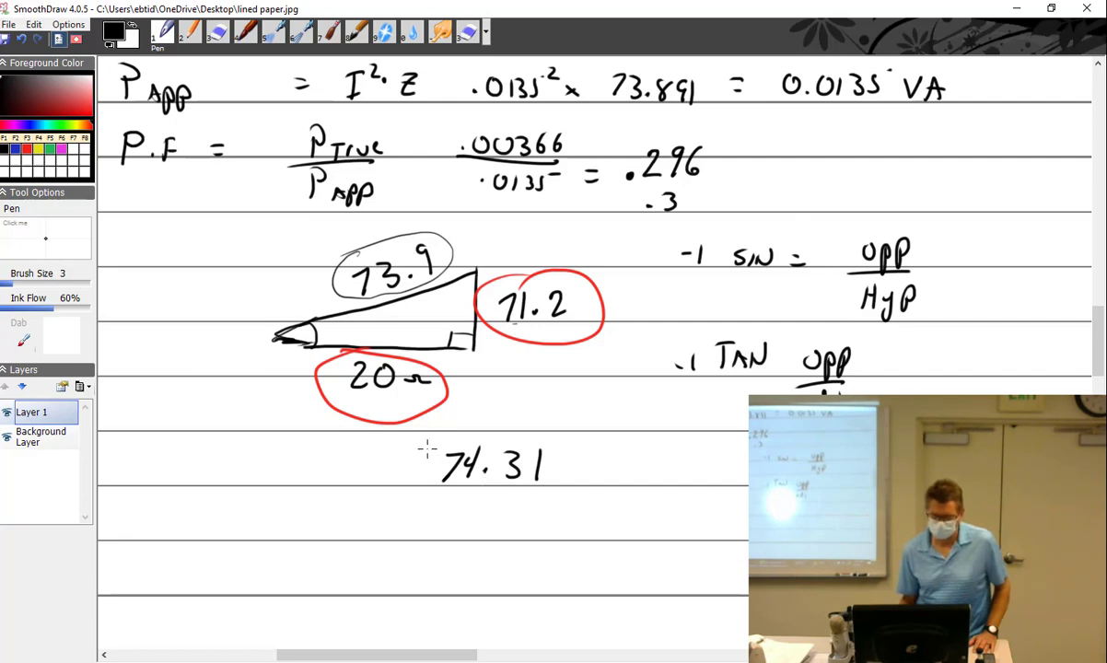